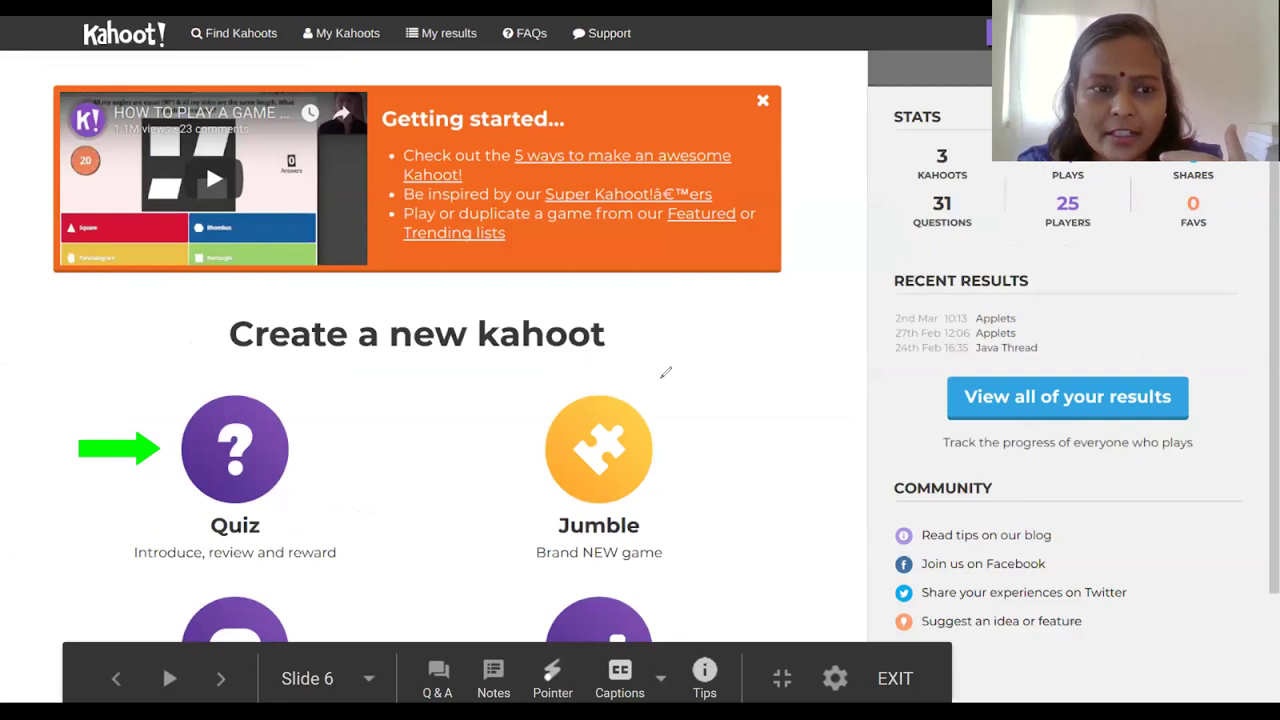
Step: Go back to the My Kahoots slide, mark the Applets and Java Thread entries, and return to the Create a new kahoot slide
key("Left")
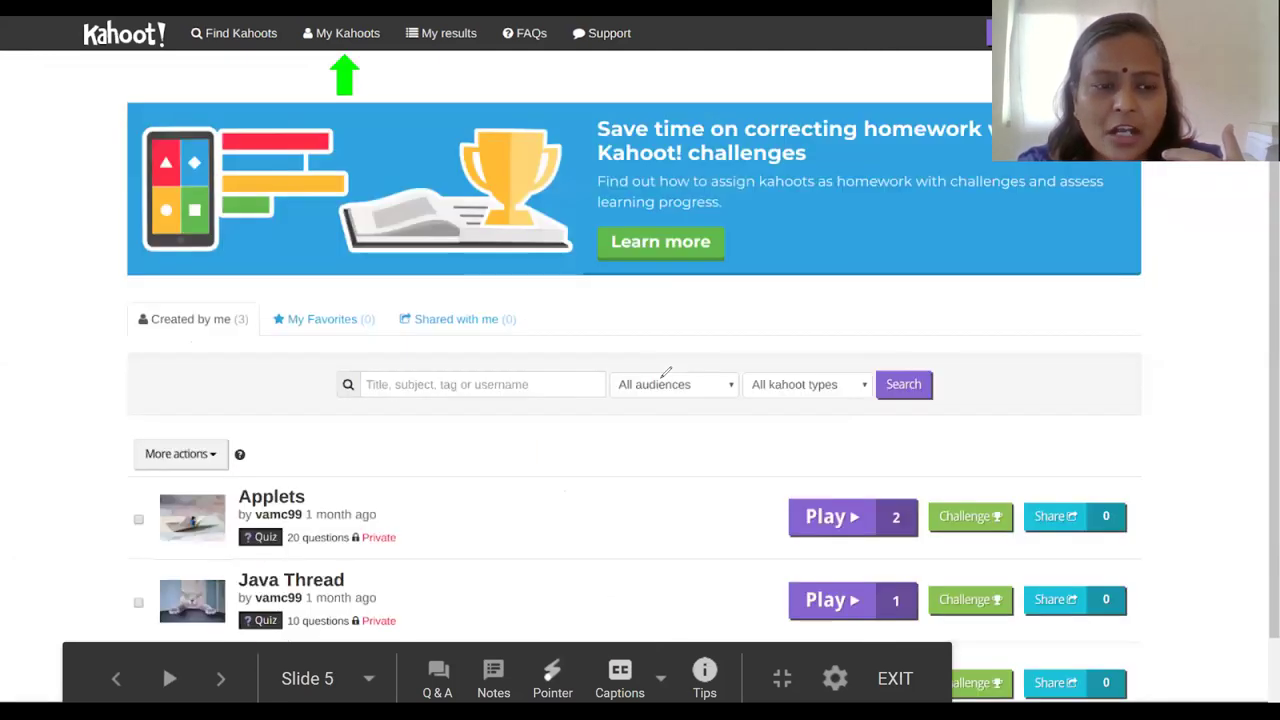
left_click_drag(37, 490, 112, 476)
left_click_drag(40, 579, 126, 559)
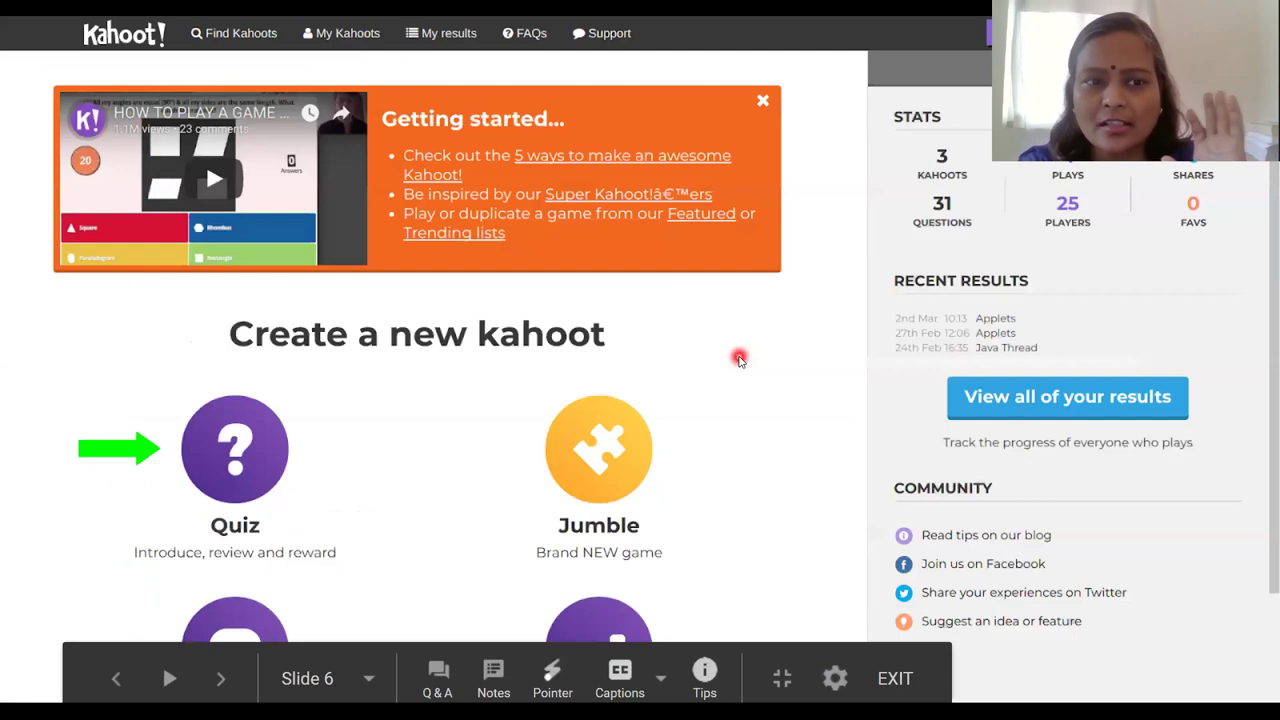
left_click(740, 358)
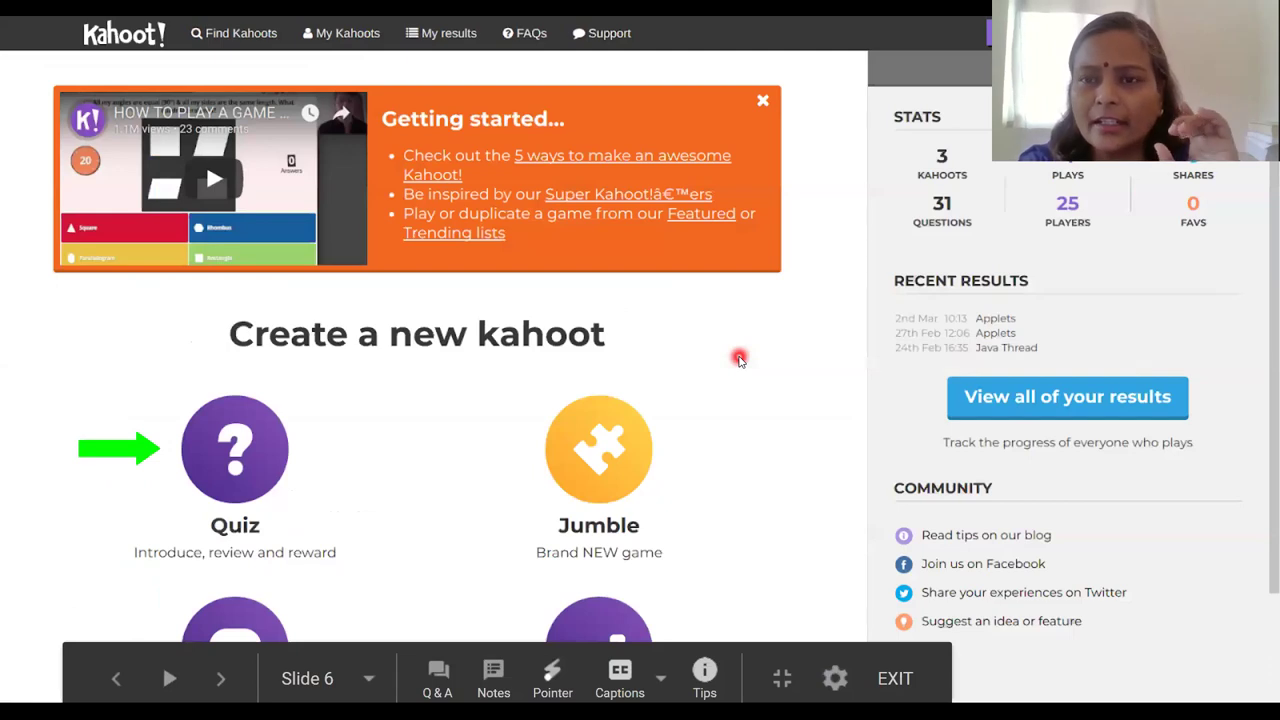
key("Left")
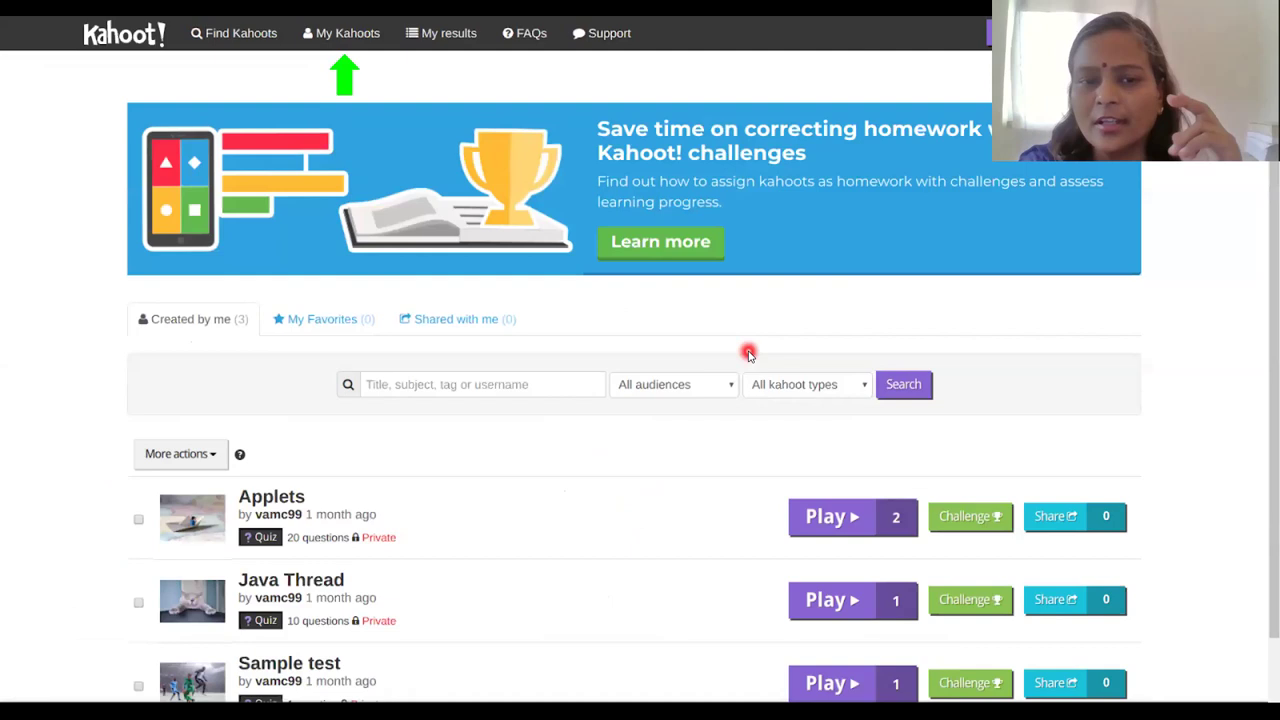
key("Right")
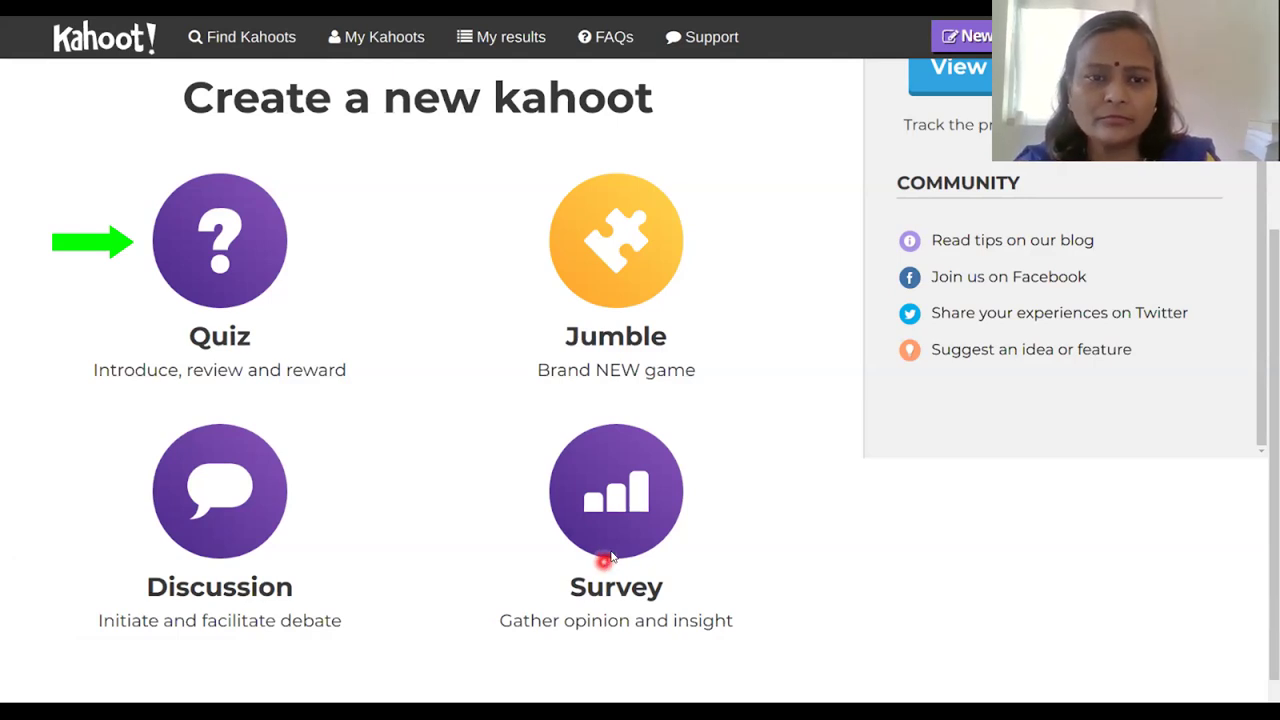
Step: Show the quiz creation slides, ending on the Question 1 slide with its time limit, award points and answer settings
left_click(612, 556)
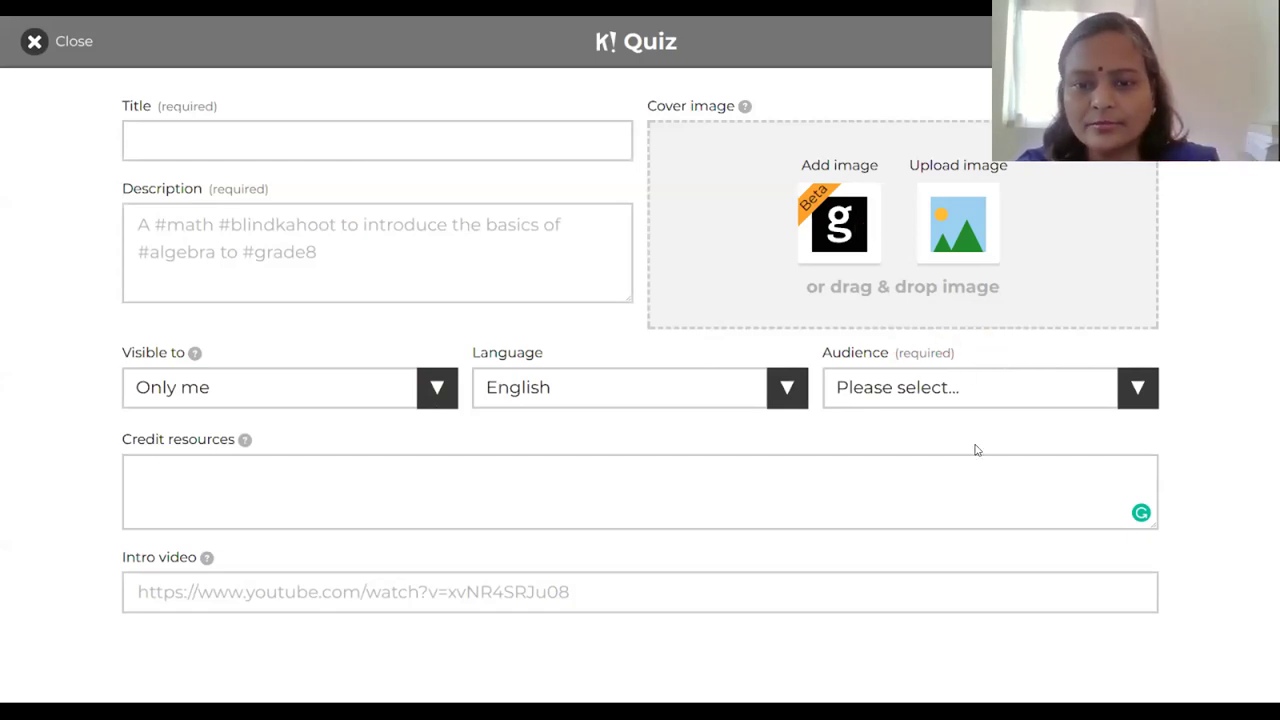
key("Right")
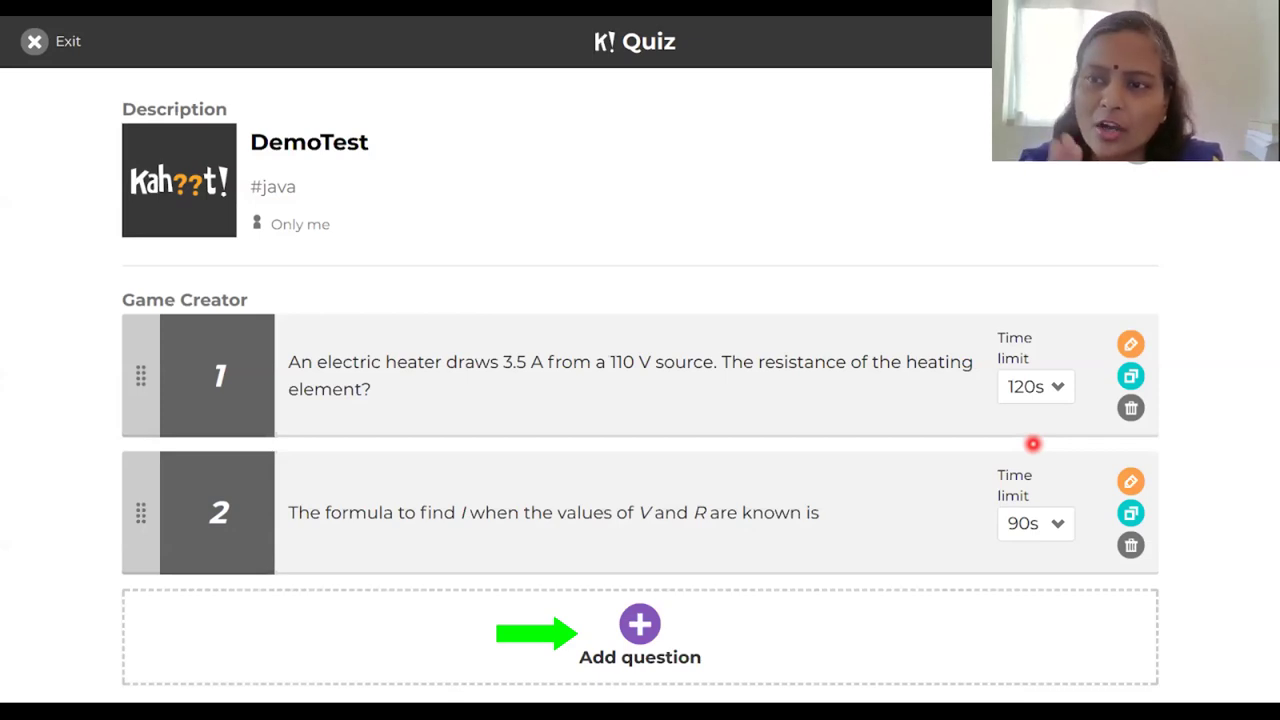
left_click(1033, 440)
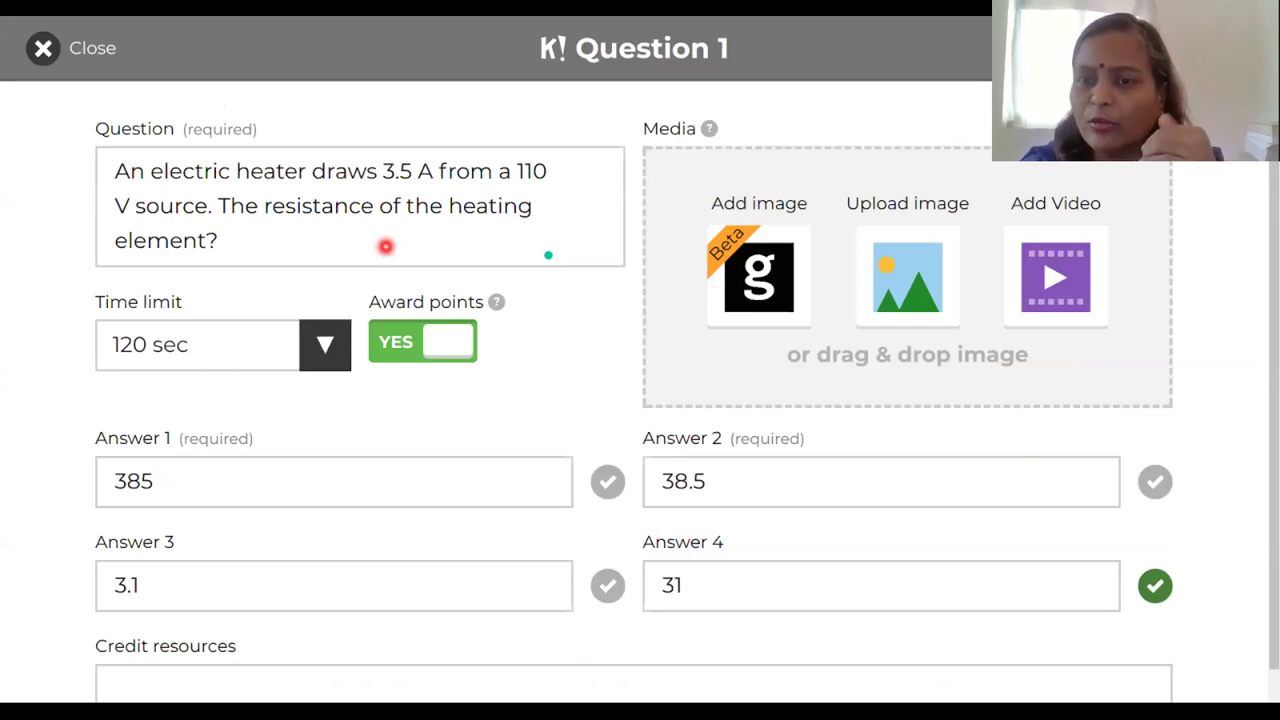
left_click(916, 297)
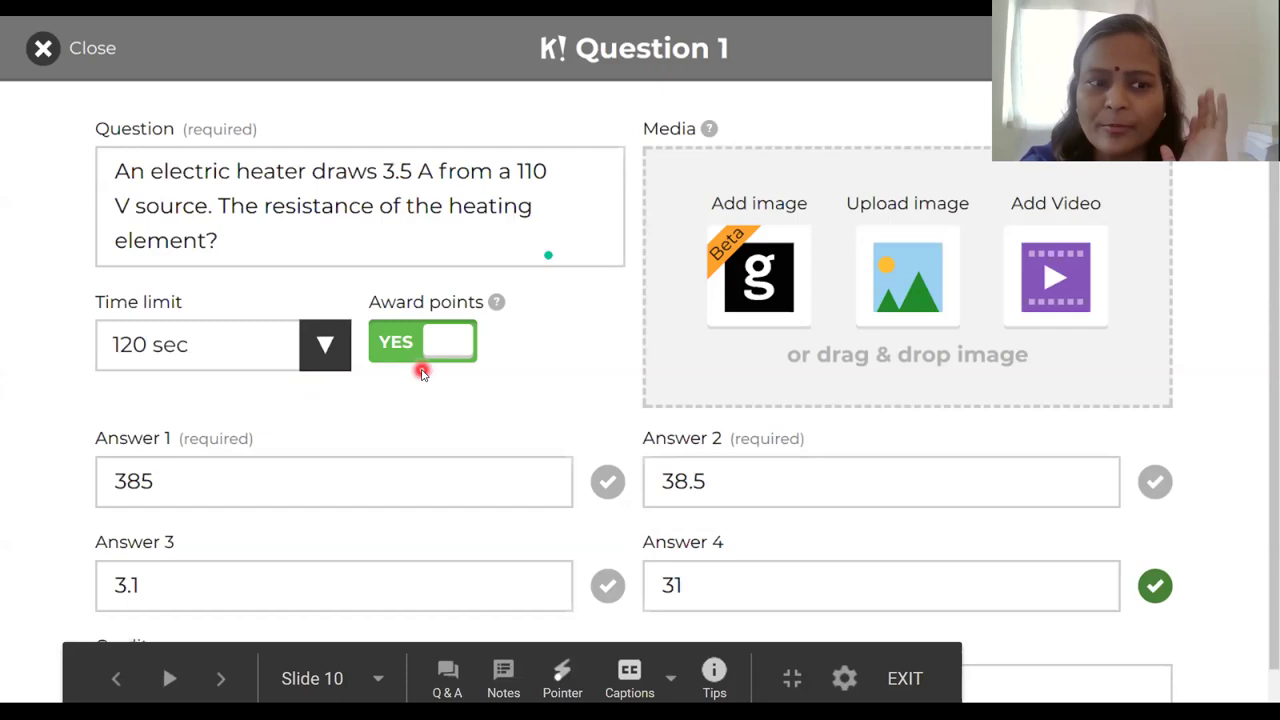
key("Right")
key("Left")
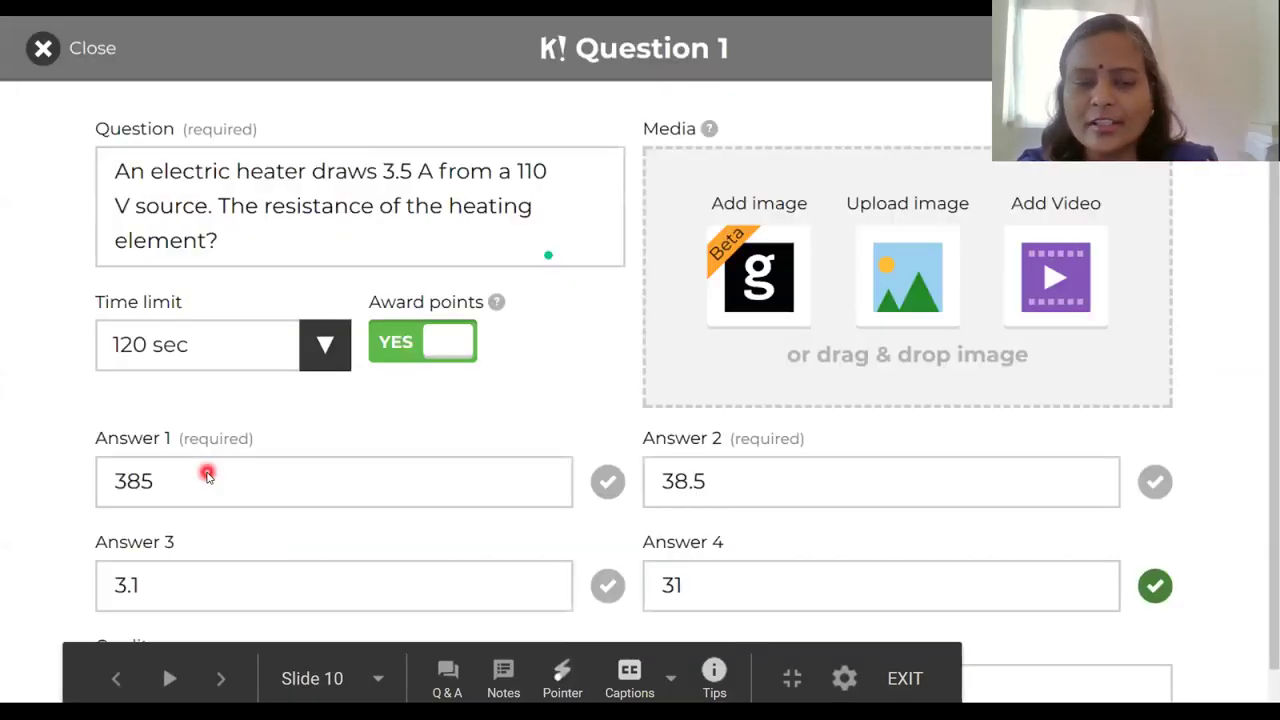
Step: Present the DemoTest question list slides, return to them for review, and show the Jumble Question example on swapping two numbers
key("Right")
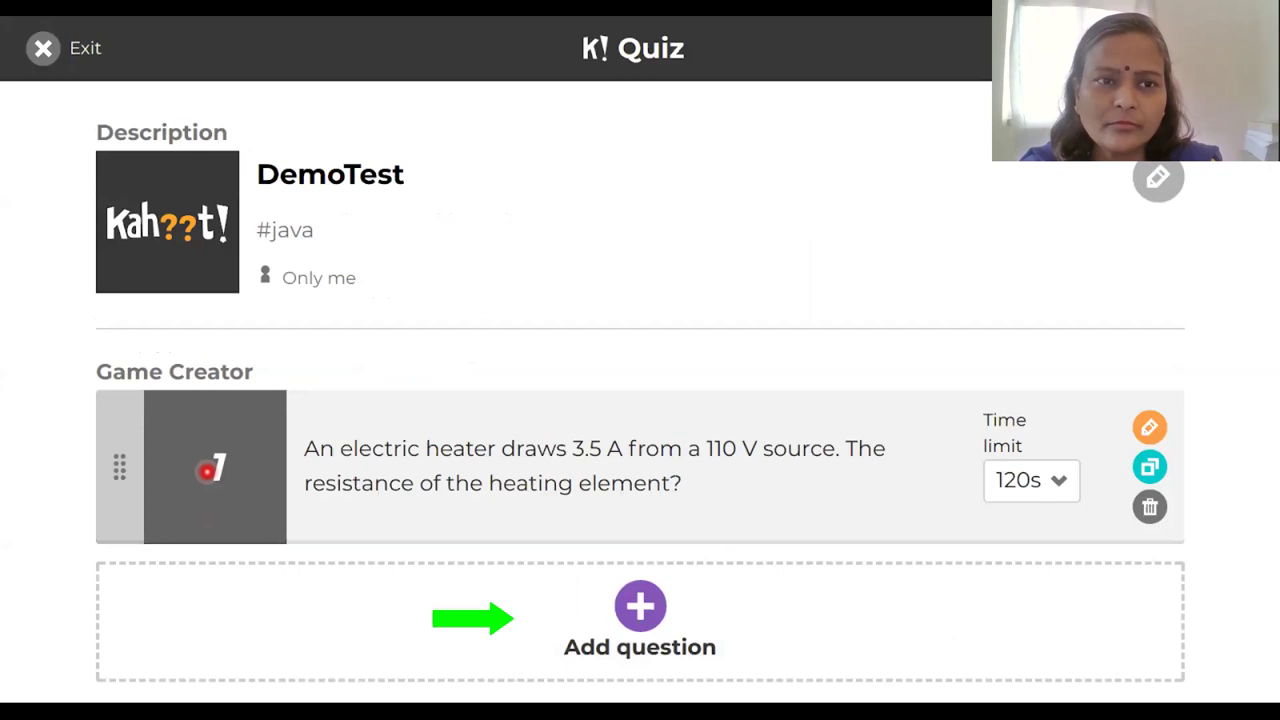
key("Right")
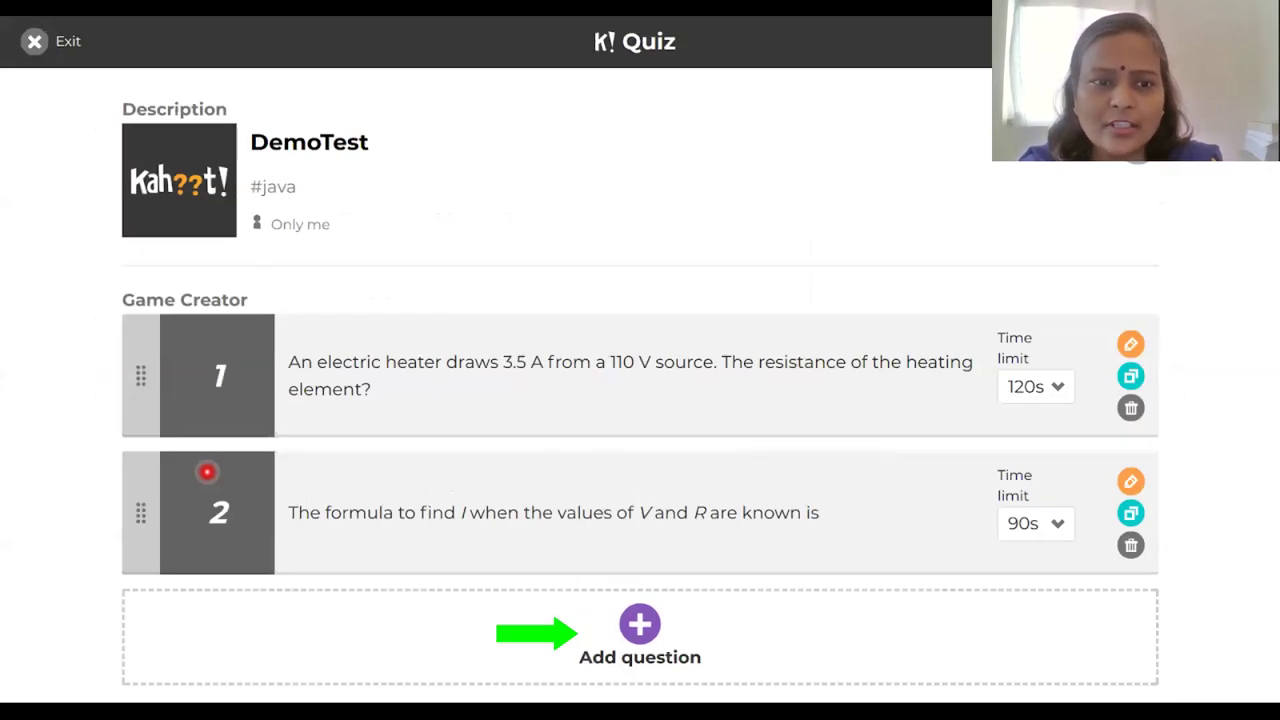
key("Right")
key("Right")
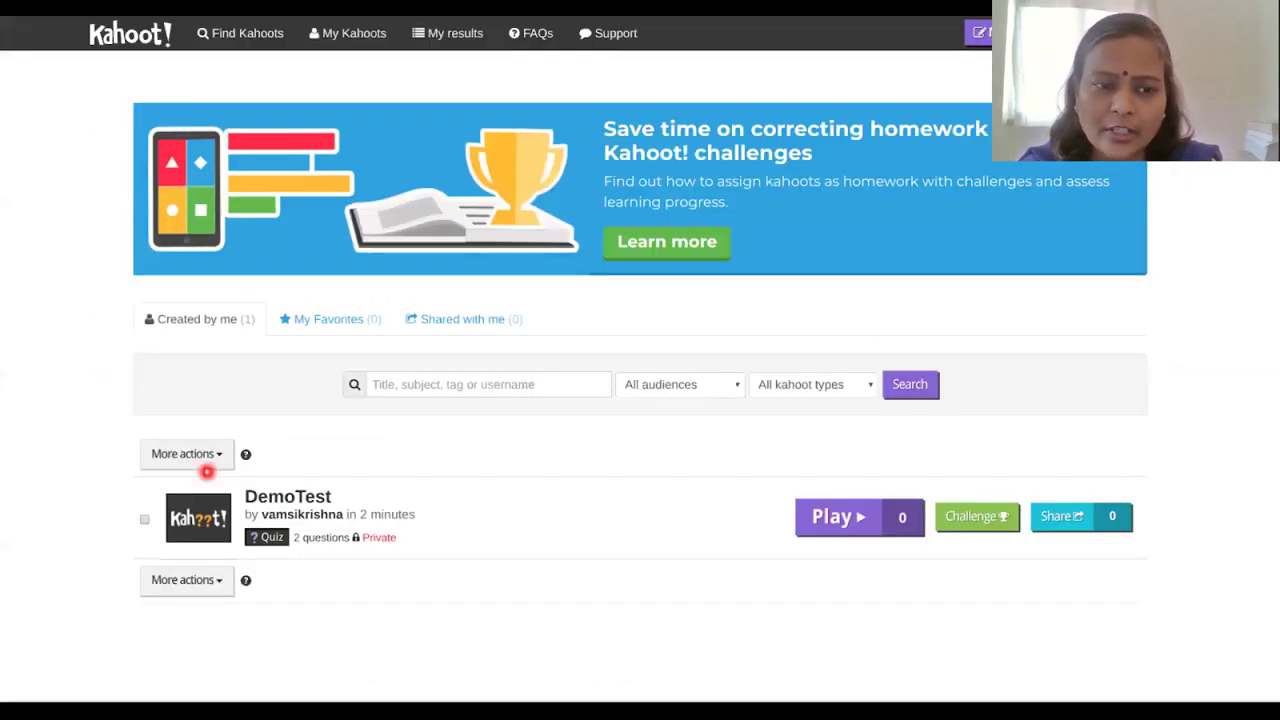
key("Left")
key("Left")
key("Left")
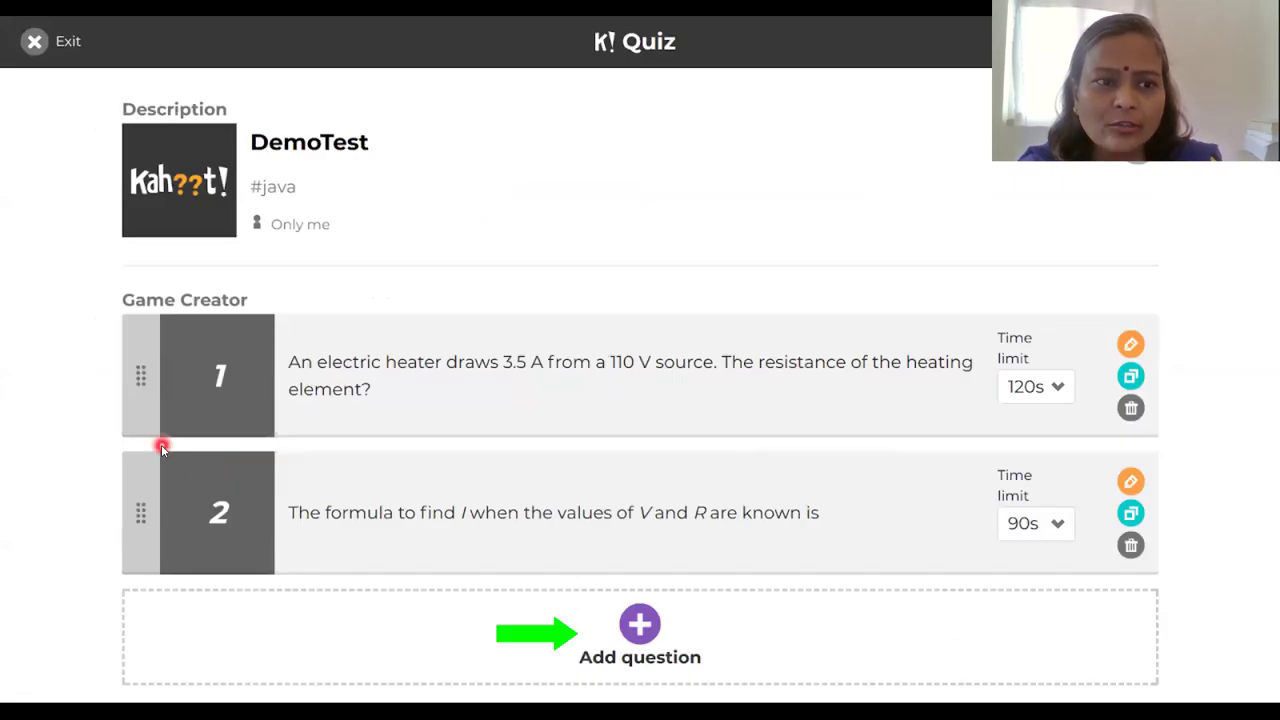
key("Right")
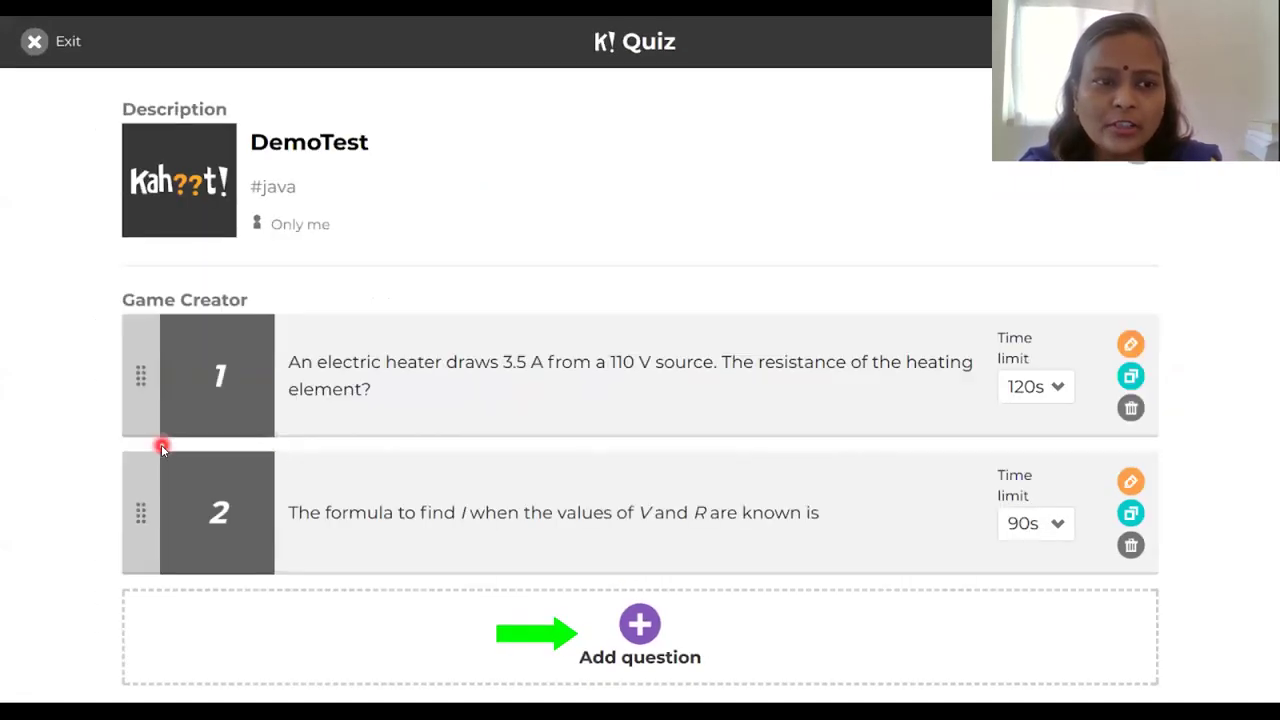
key("Right")
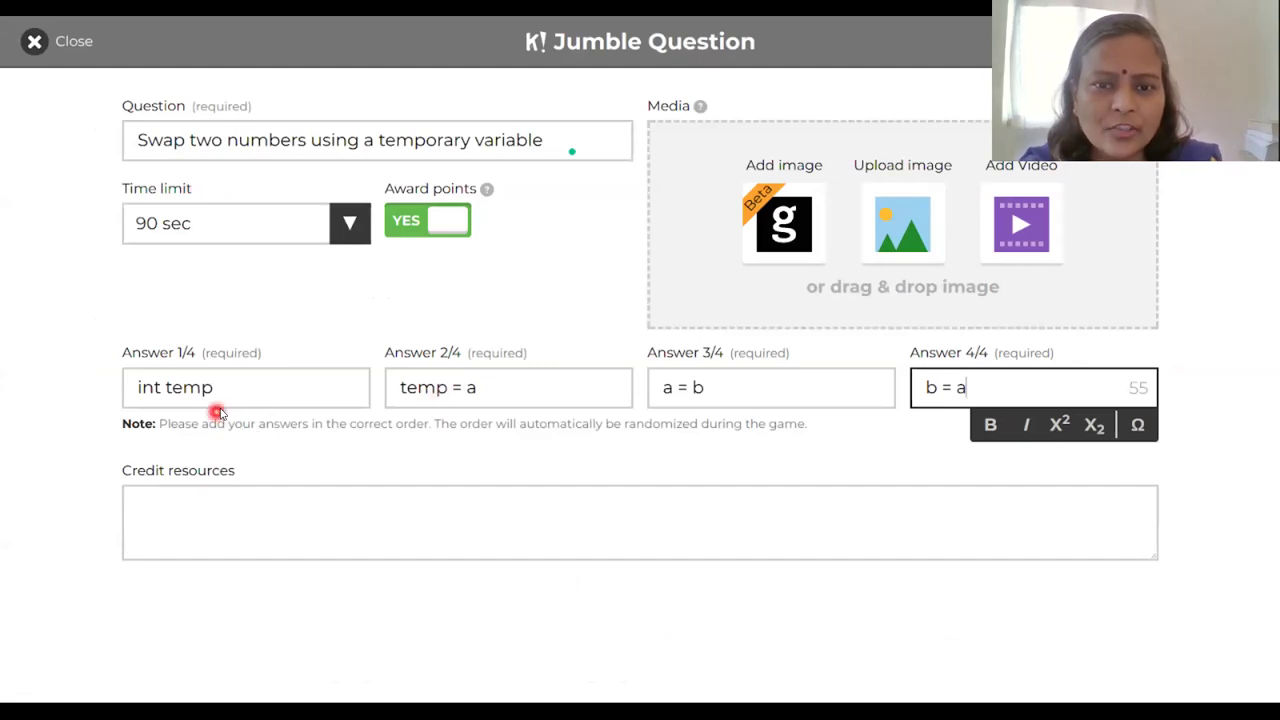
Step: Present the saved DemoTest kahoot slide and the Classic or Team mode choice, and proceed to the team mode Game PIN slide
key("Right")
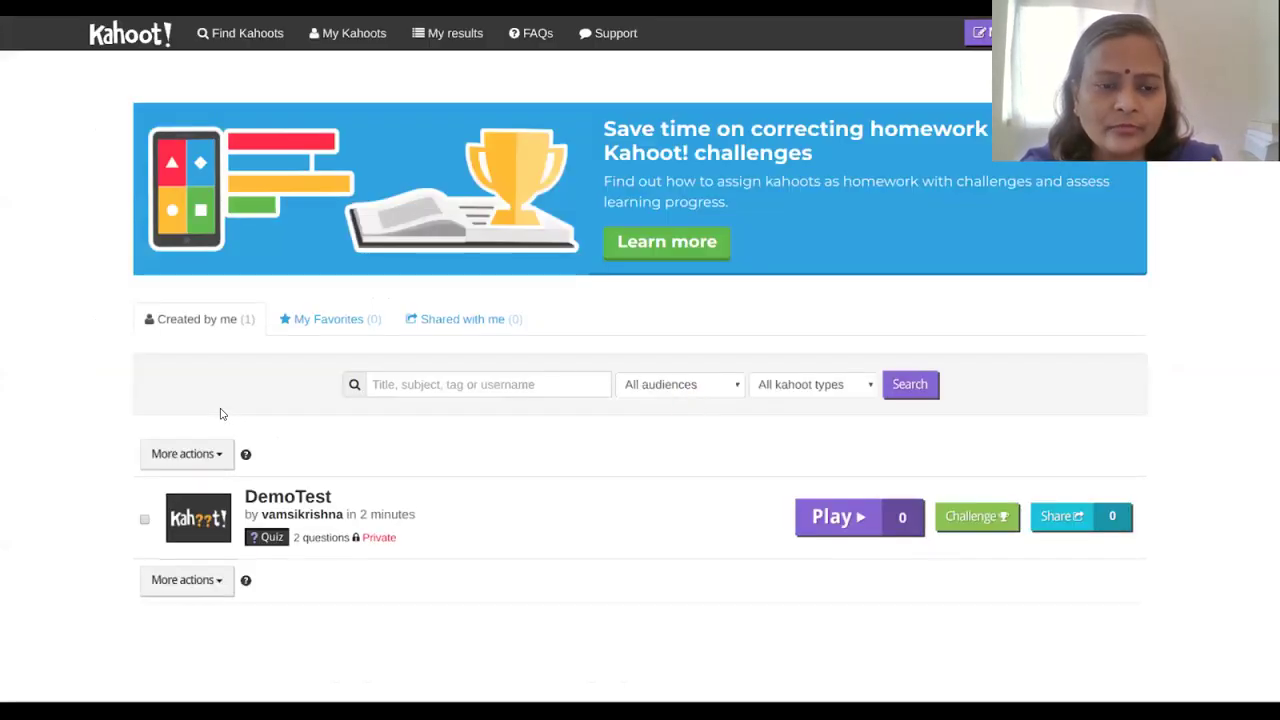
key("Right")
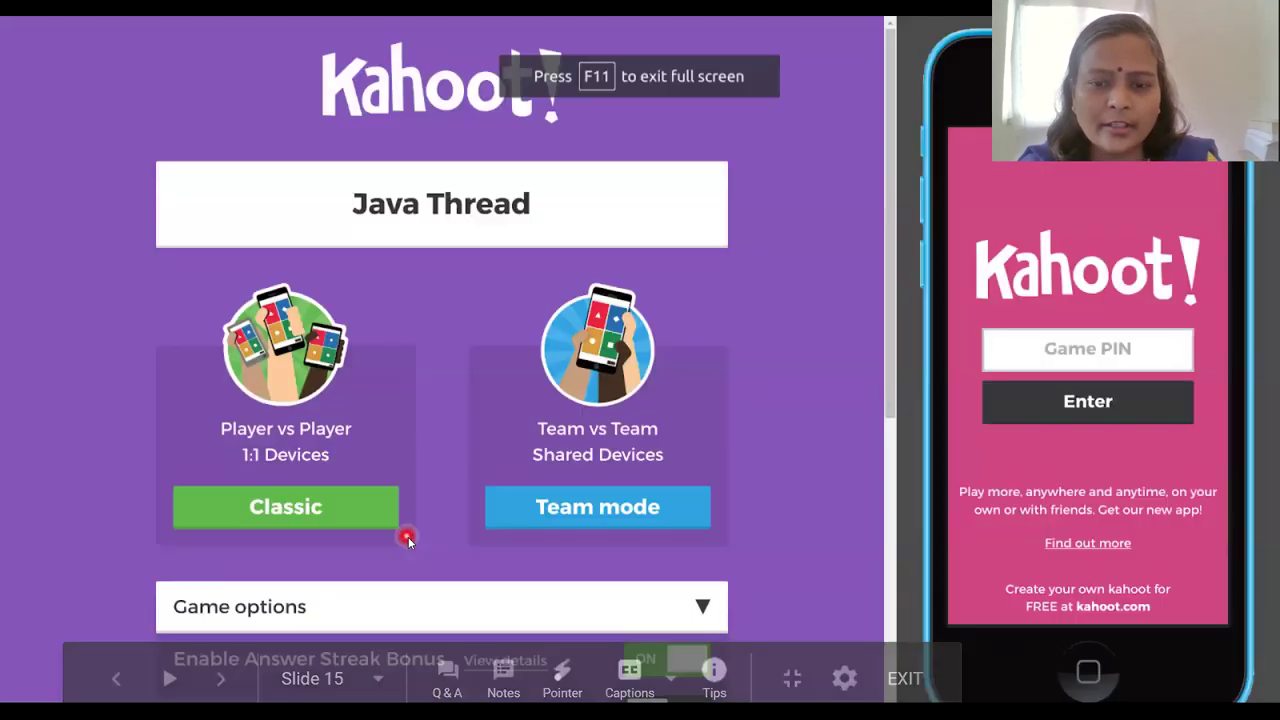
key("Left")
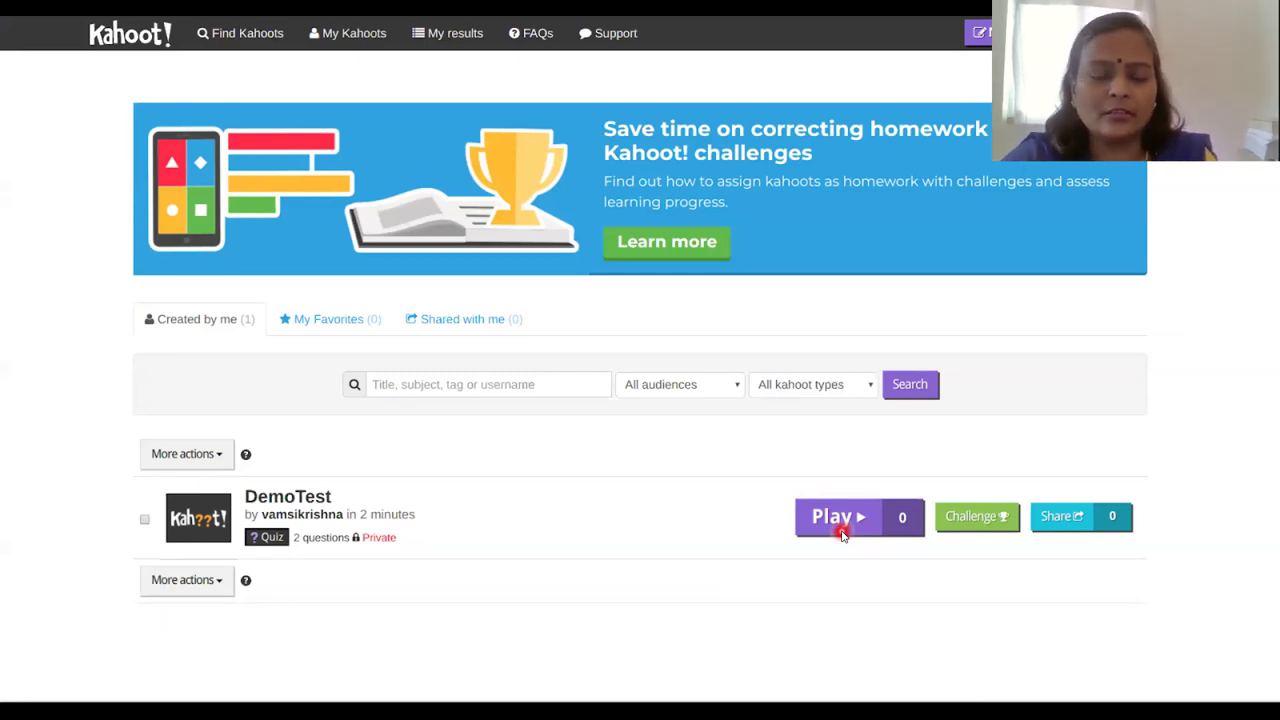
key("Right")
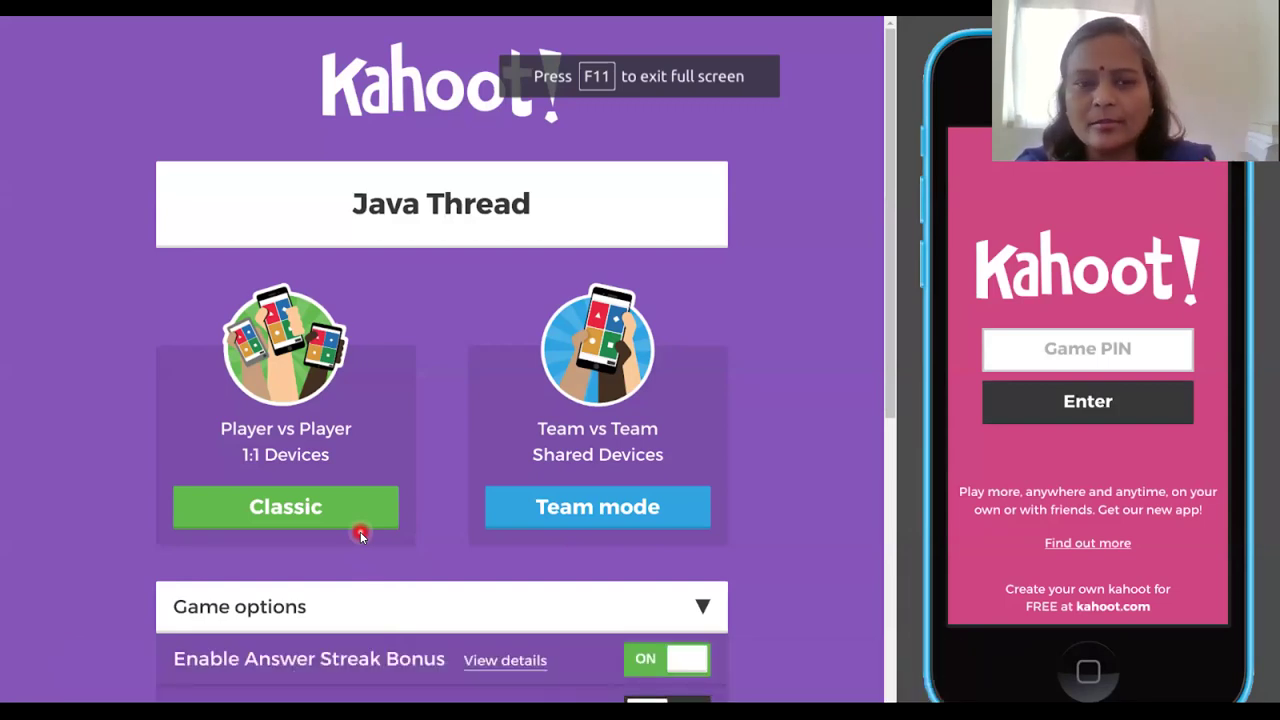
left_click(754, 445)
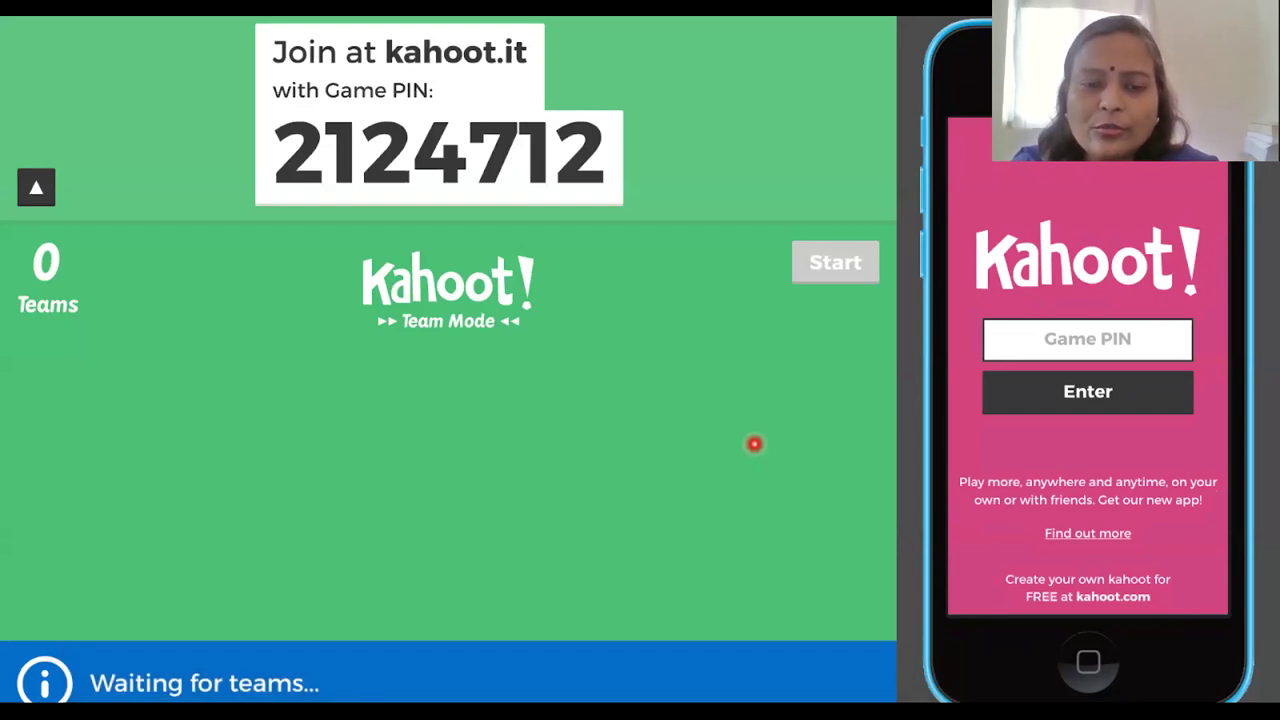
left_click(754, 444)
type("w")
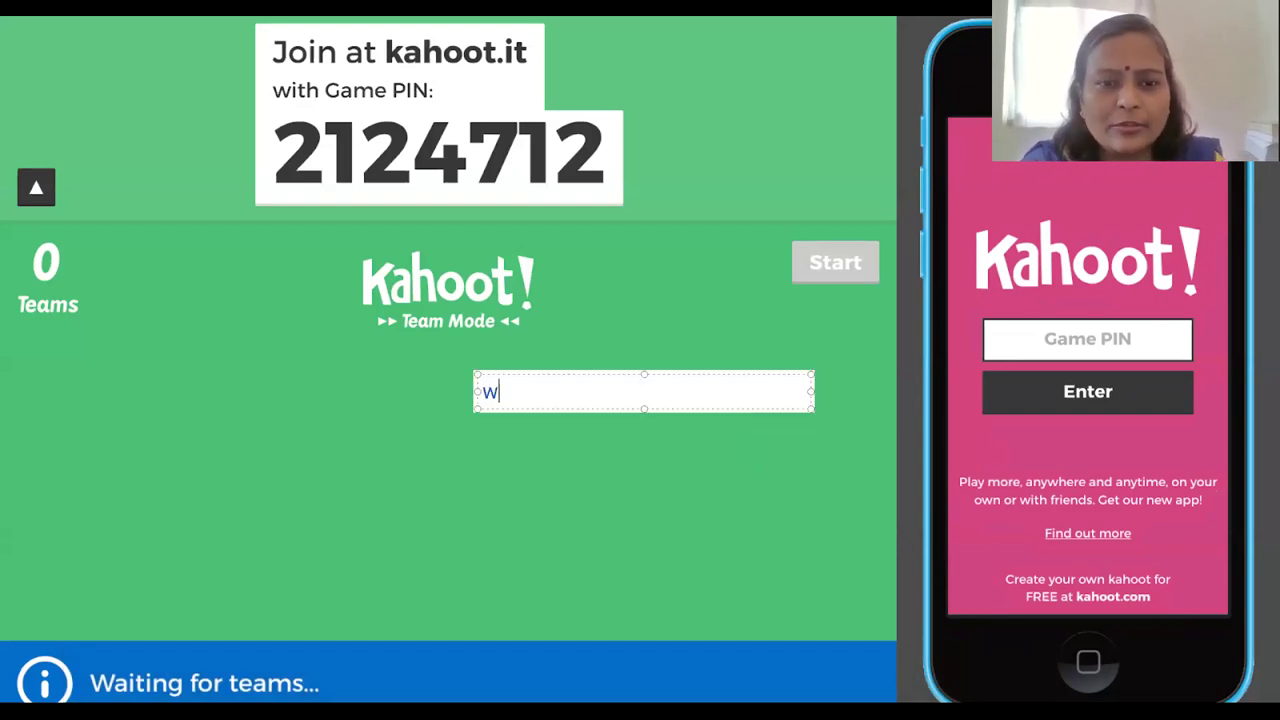
type("ww.k")
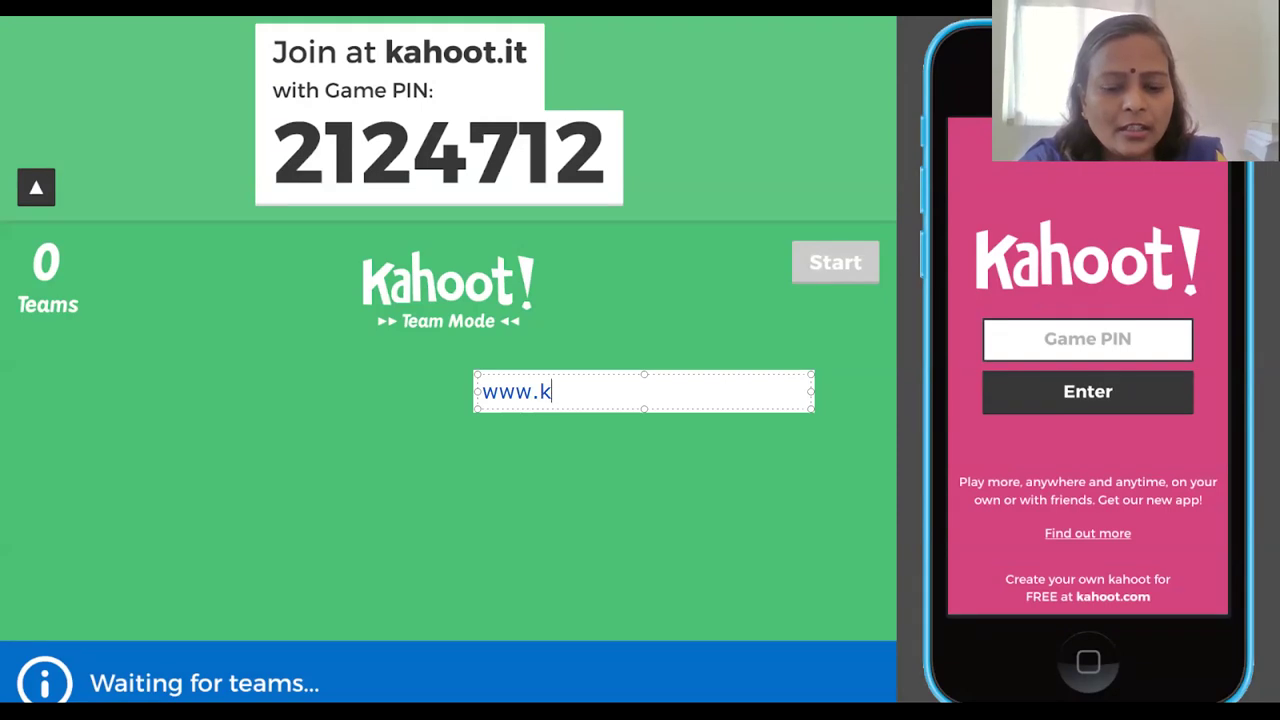
type("ahoot.com")
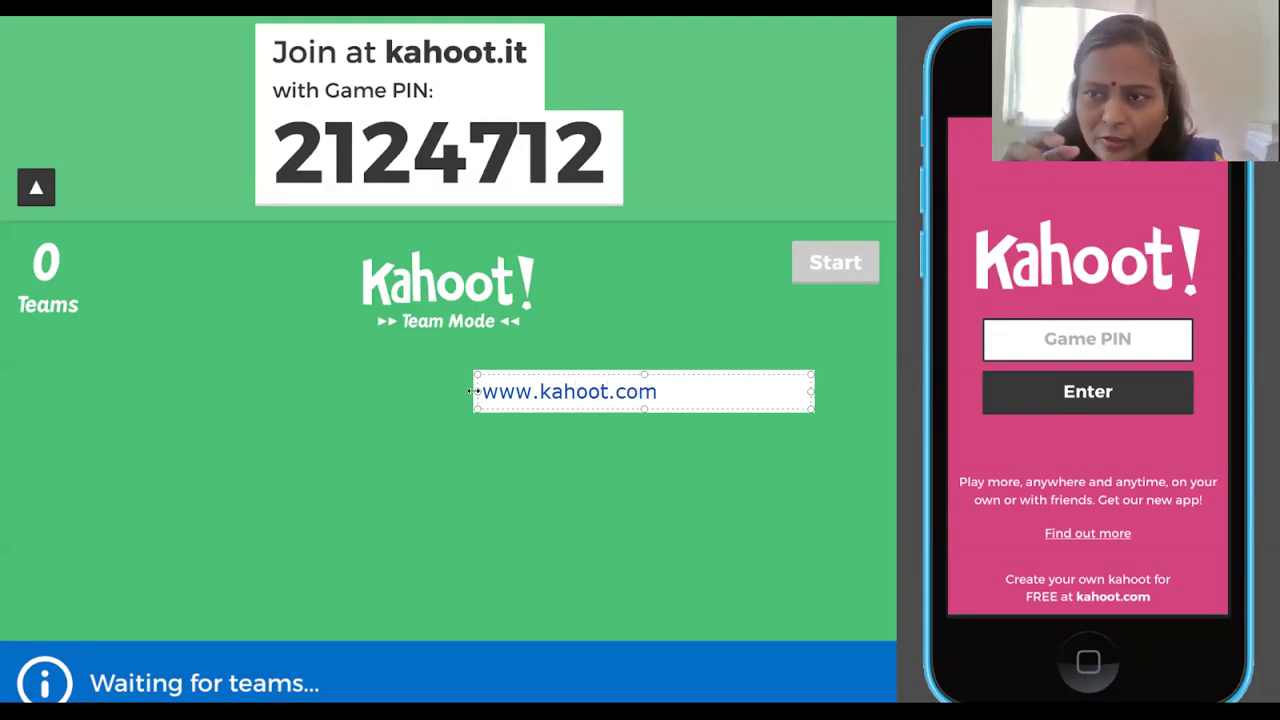
key("Return")
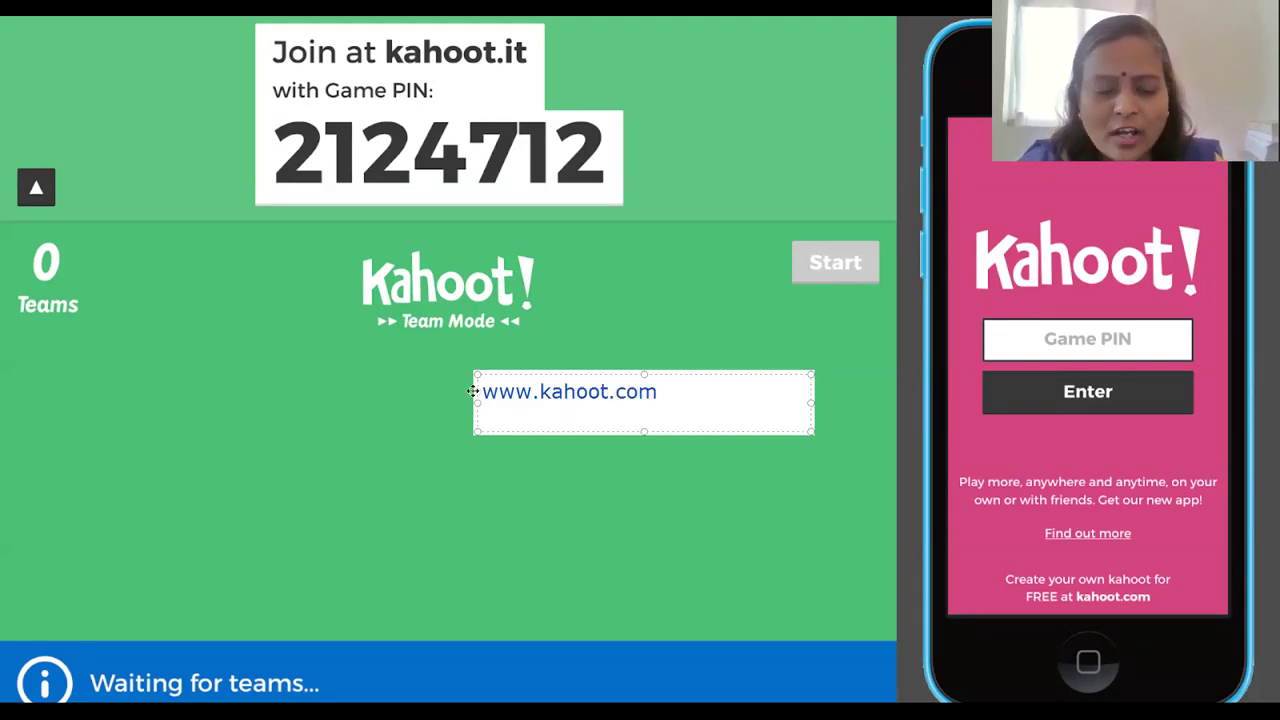
type("URI ")
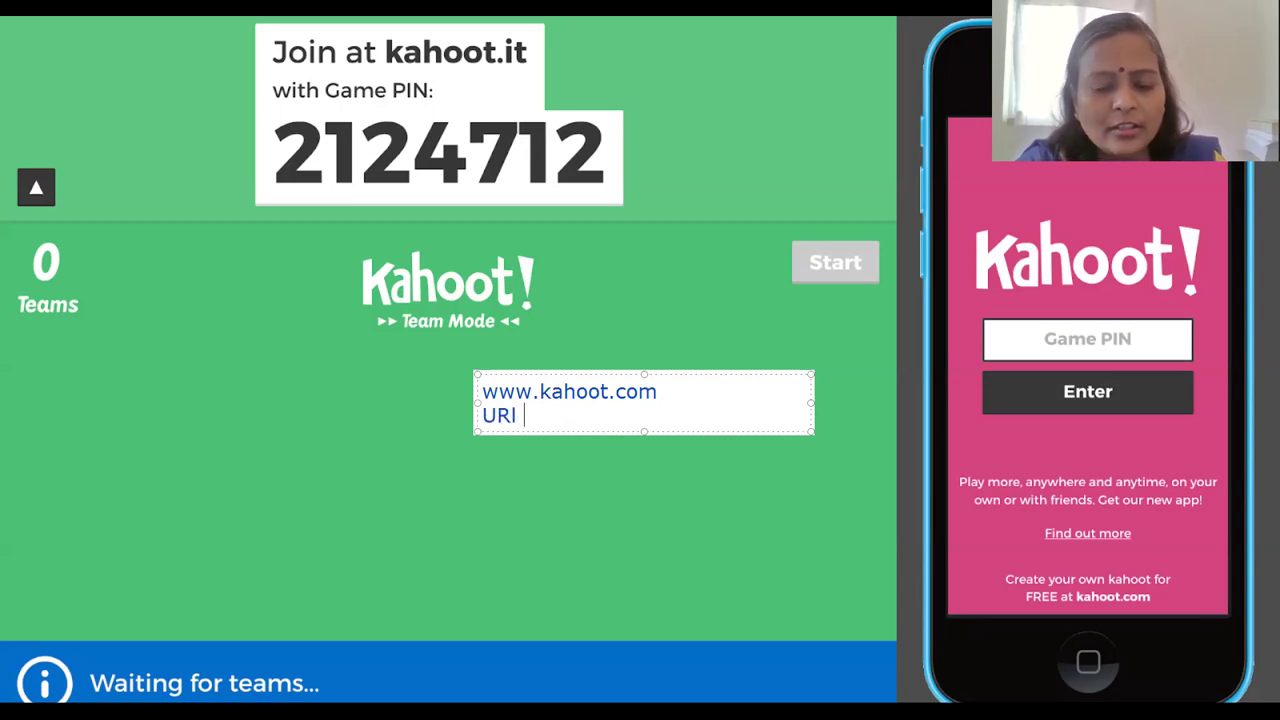
type("teacher")
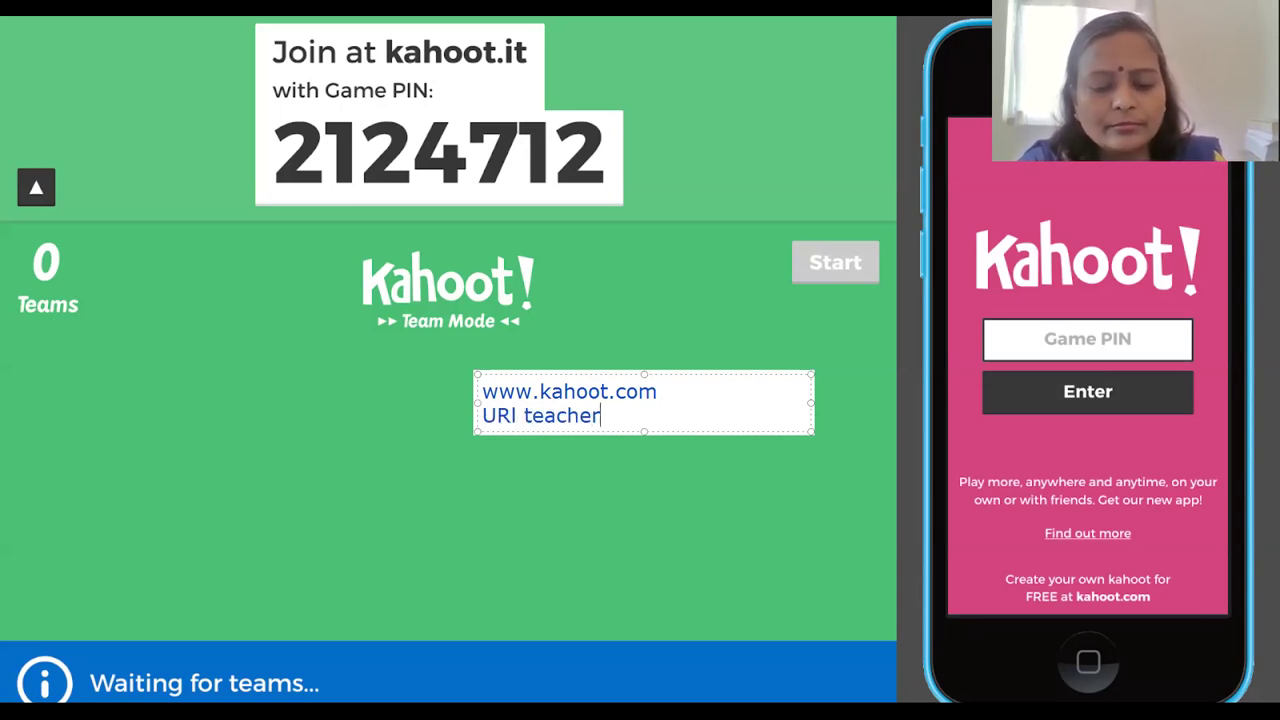
type(" need to use f")
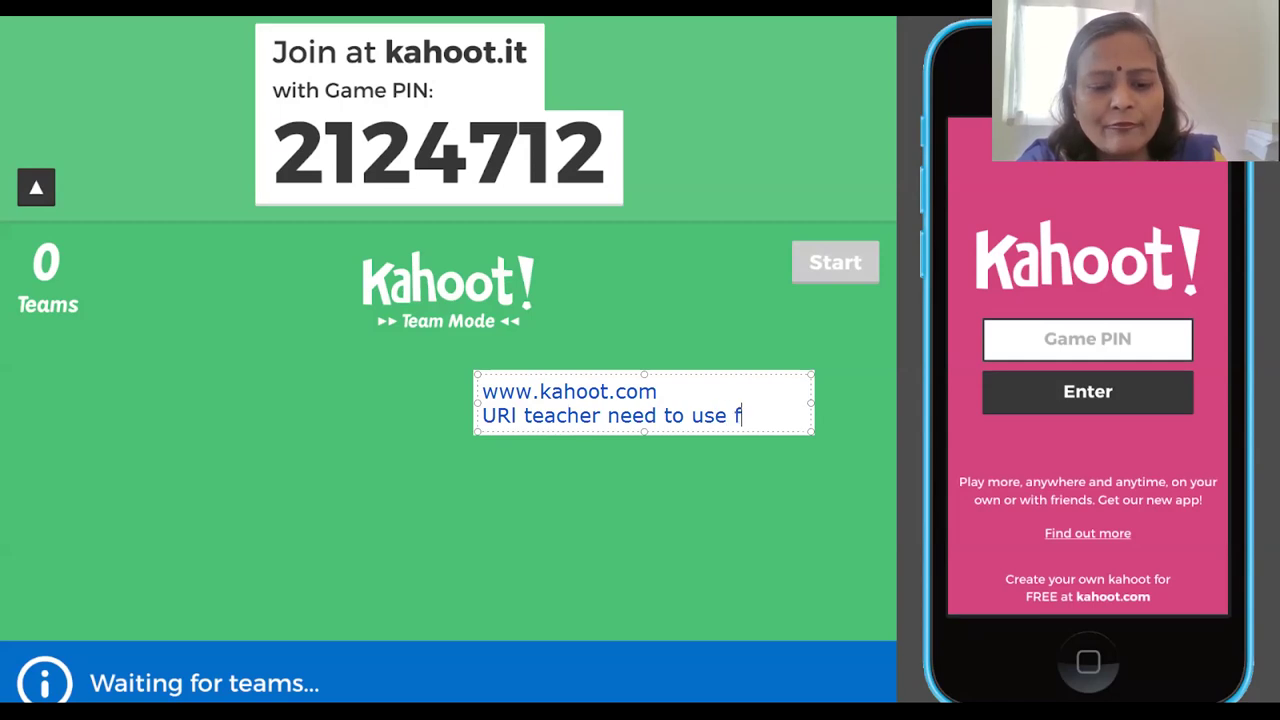
type("or set")
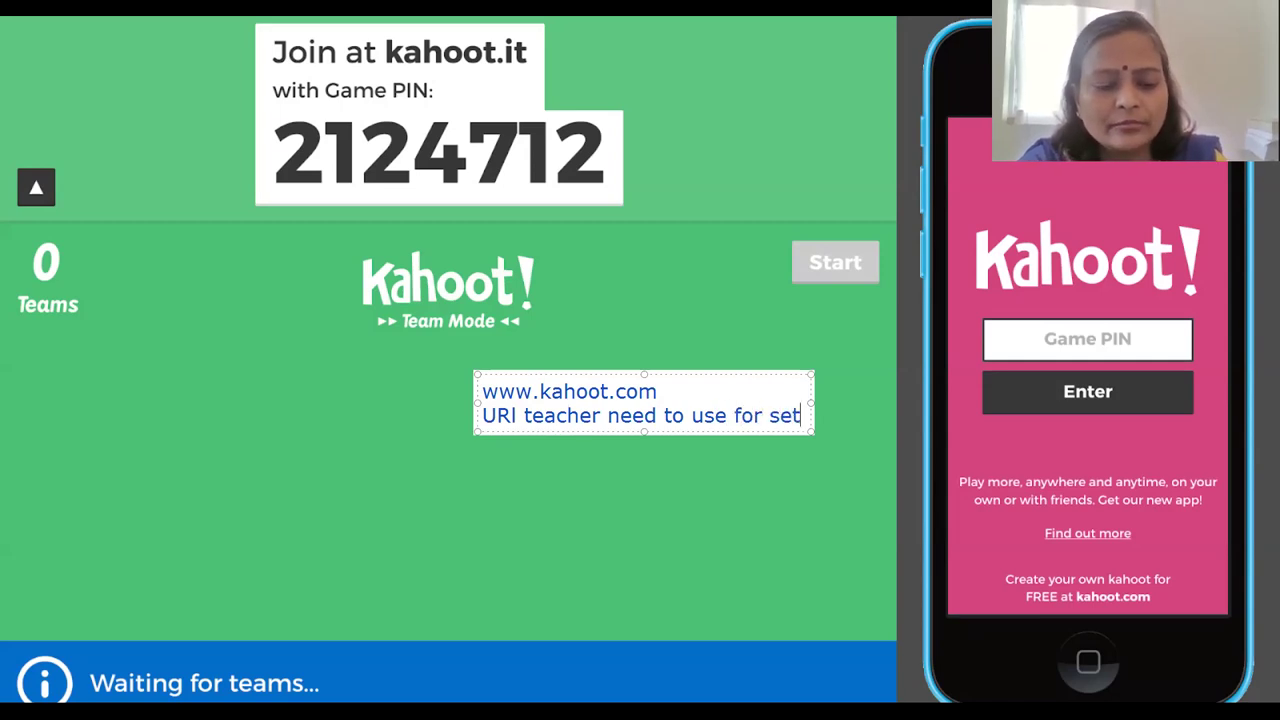
type("ting the MCQ")
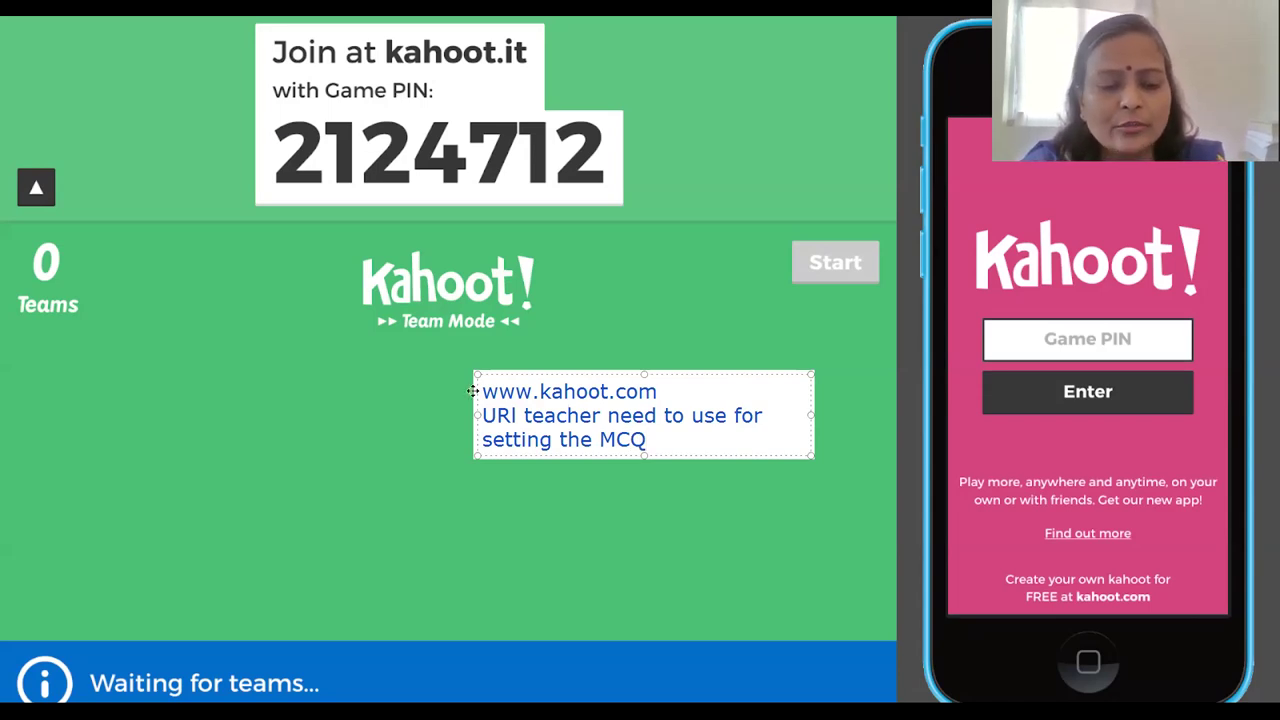
key("Return")
key("Return")
key("Return")
type("www.")
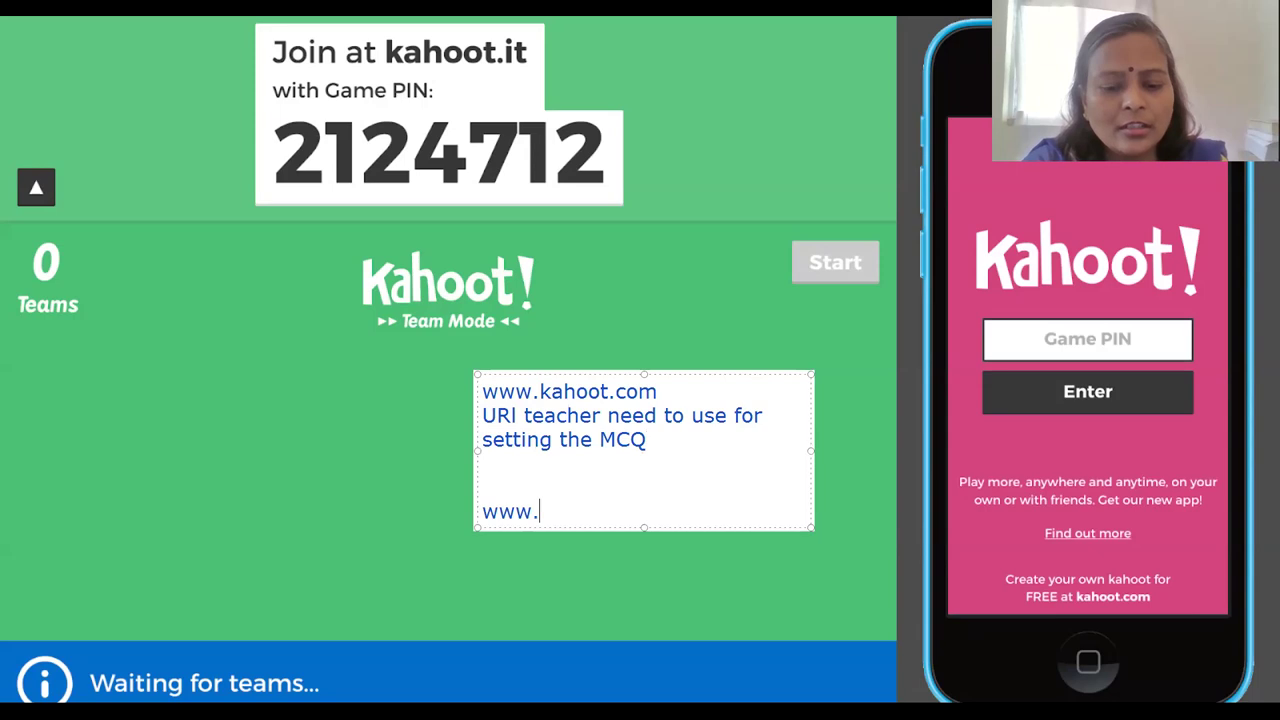
type("kahoot.in")
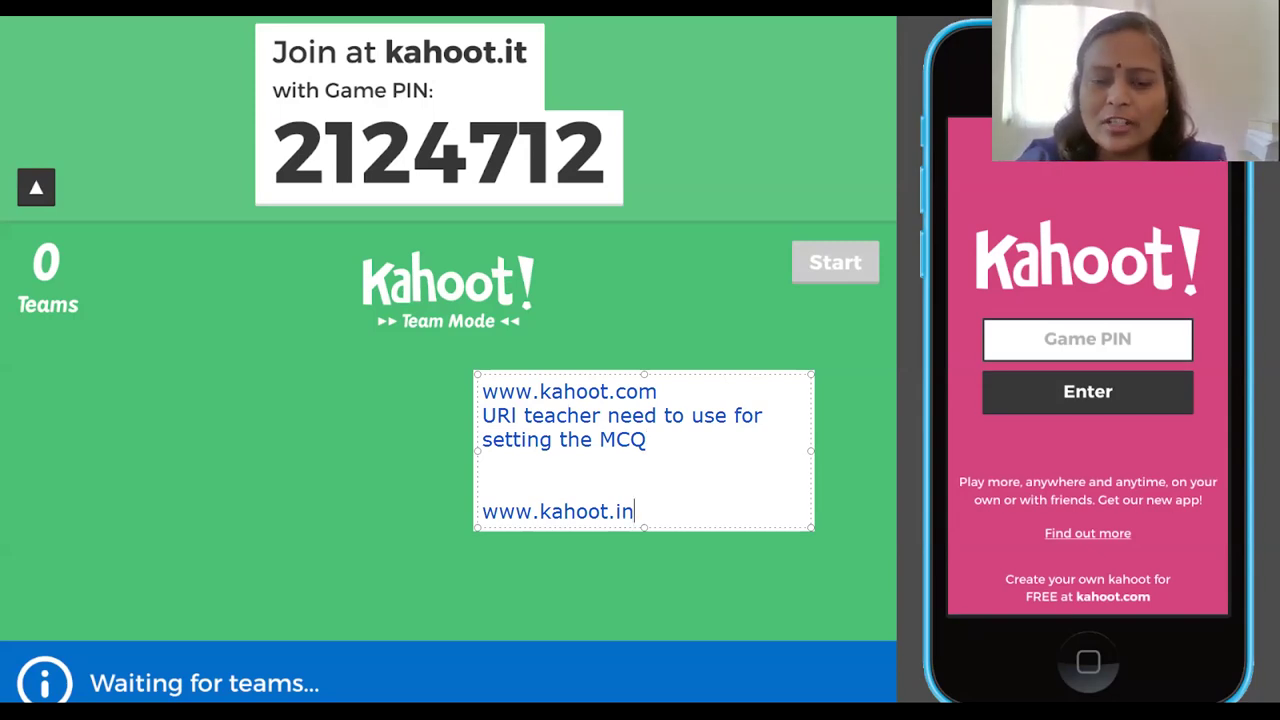
key("Return")
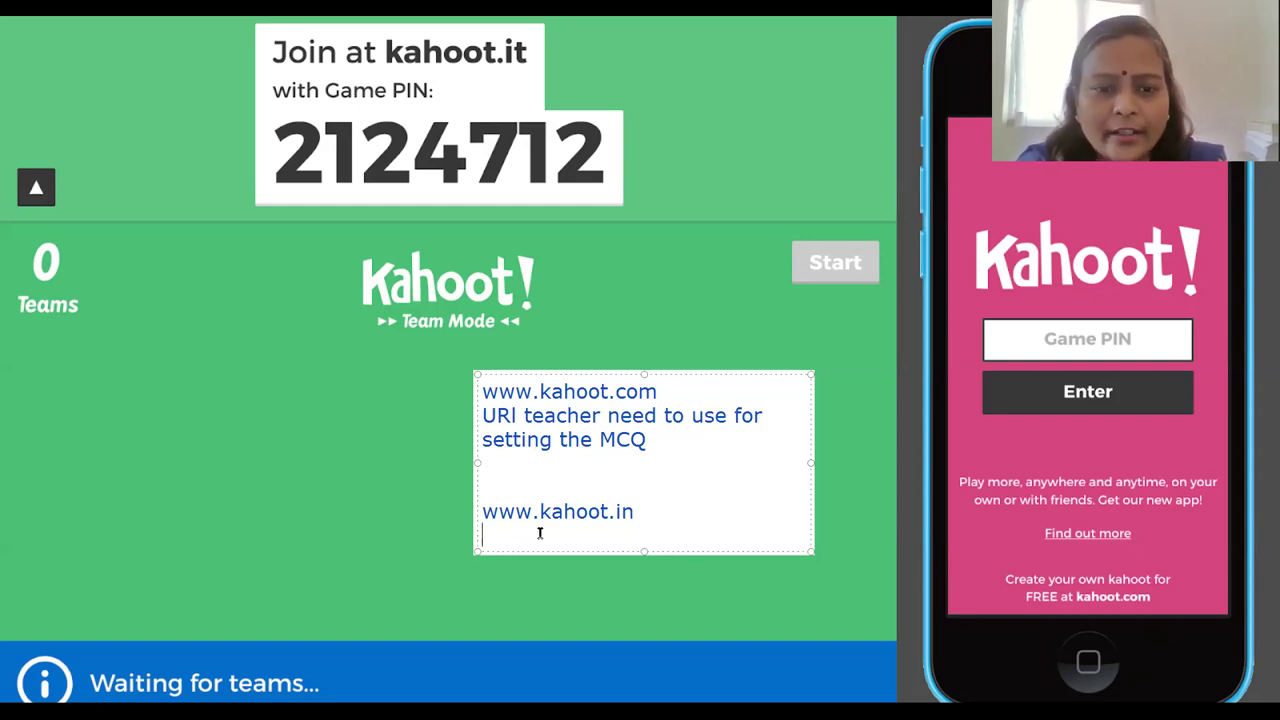
type("PIN")
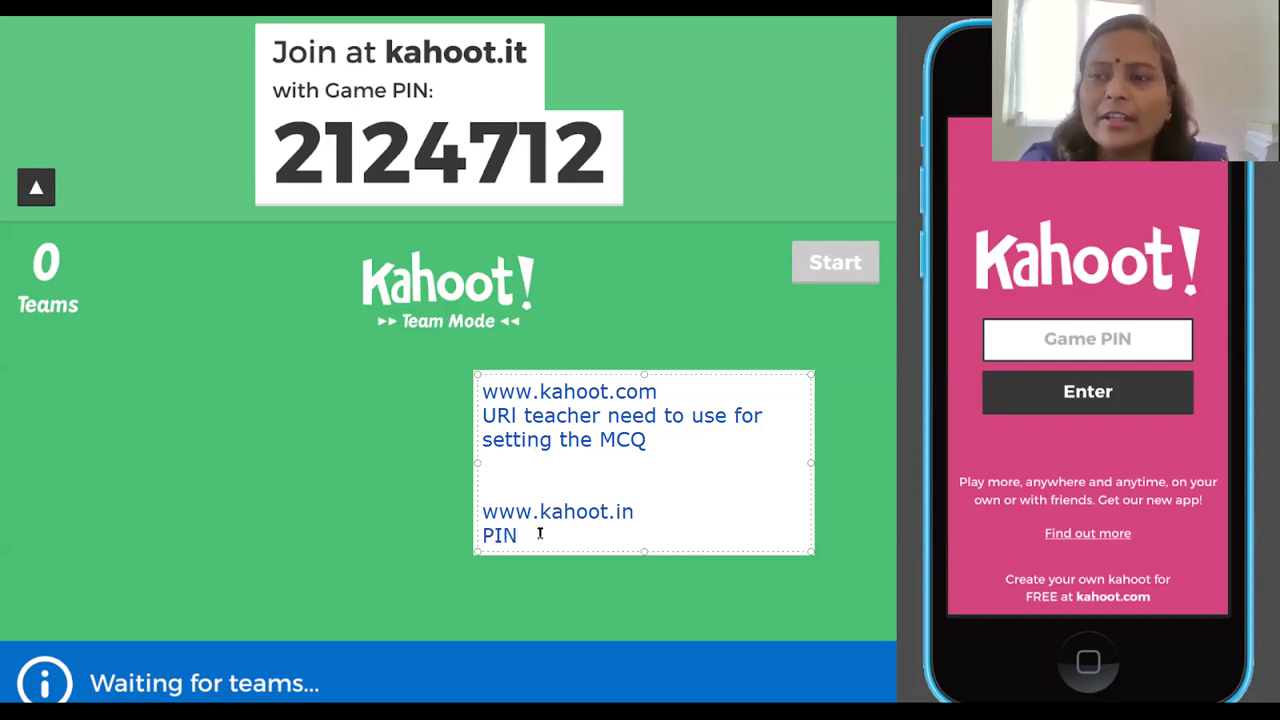
key("Return")
type("M")
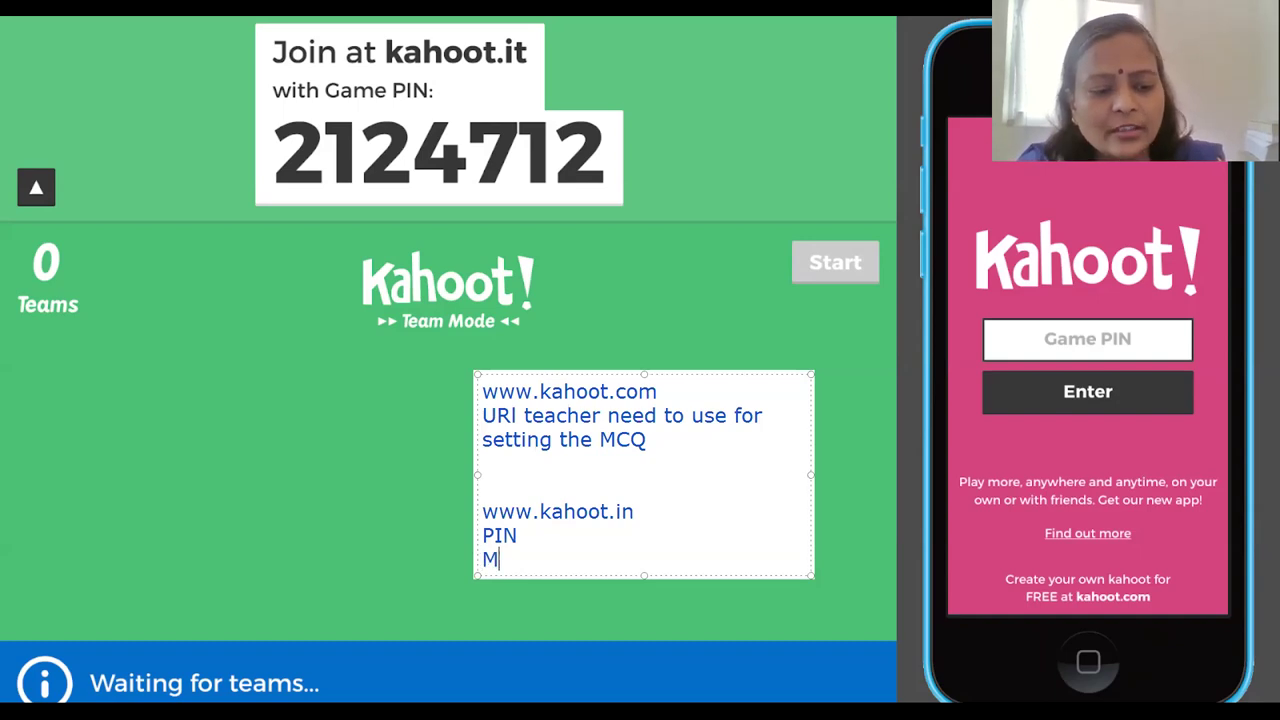
type("CQ ")
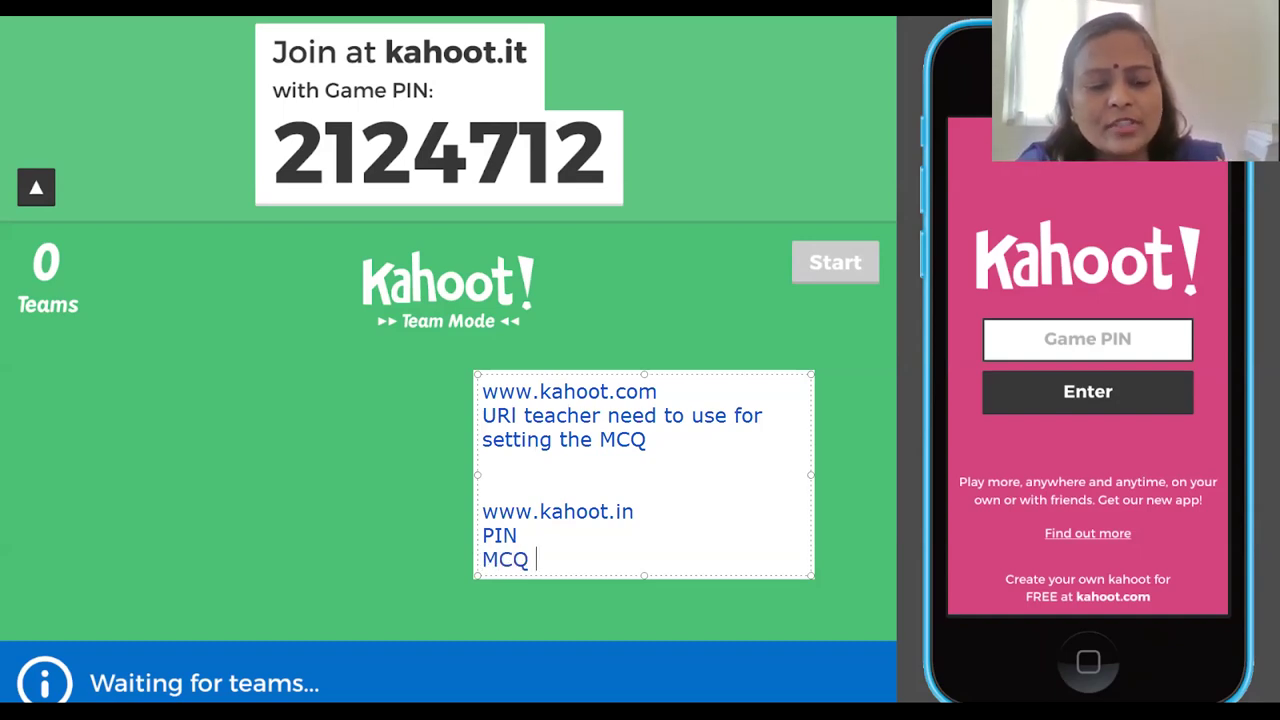
type("set it generated")
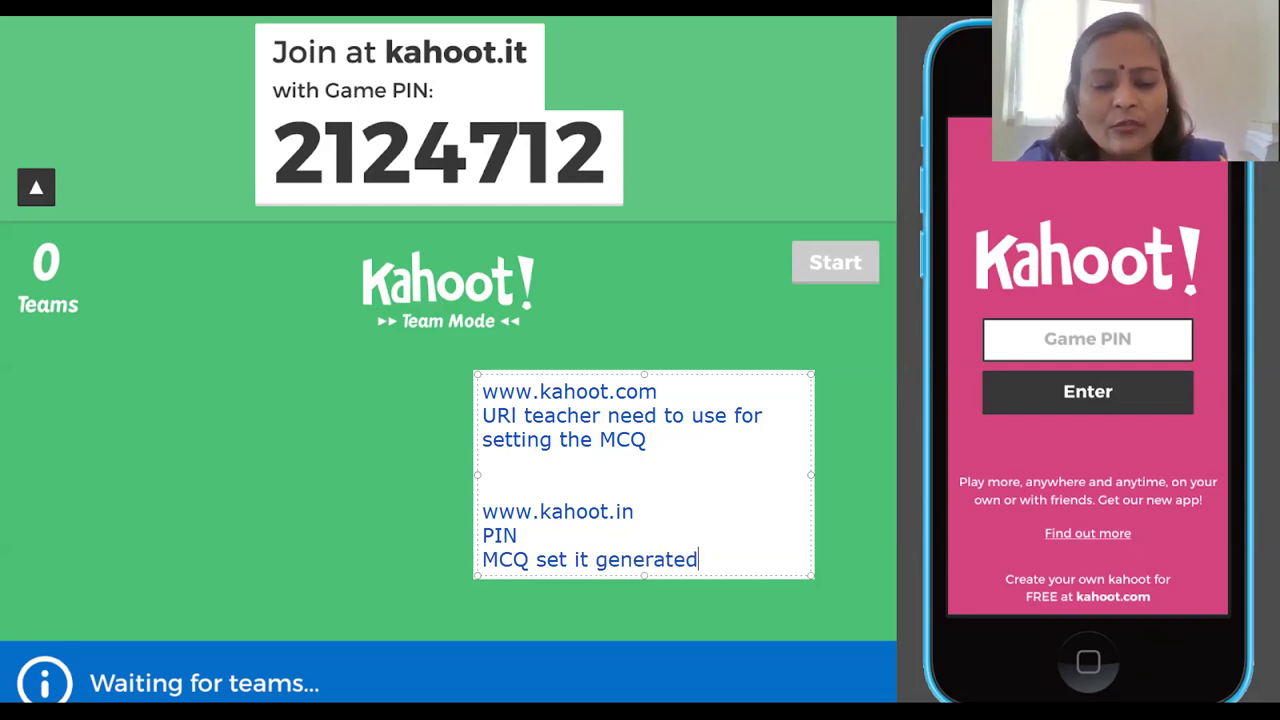
key("BackSpace")
type("s automatically")
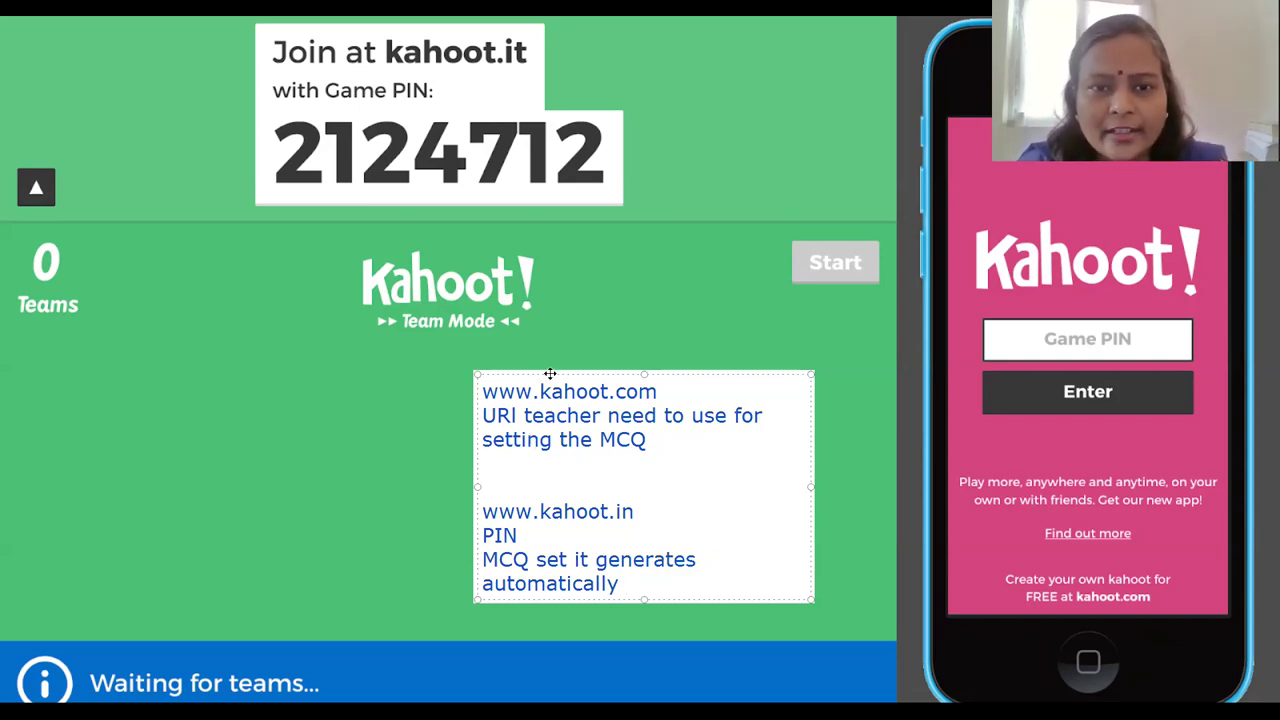
Step: Move the note up over the Game PIN area and add the line "Nick Name - Learner" after a blank line
left_click_drag(550, 373, 527, 110)
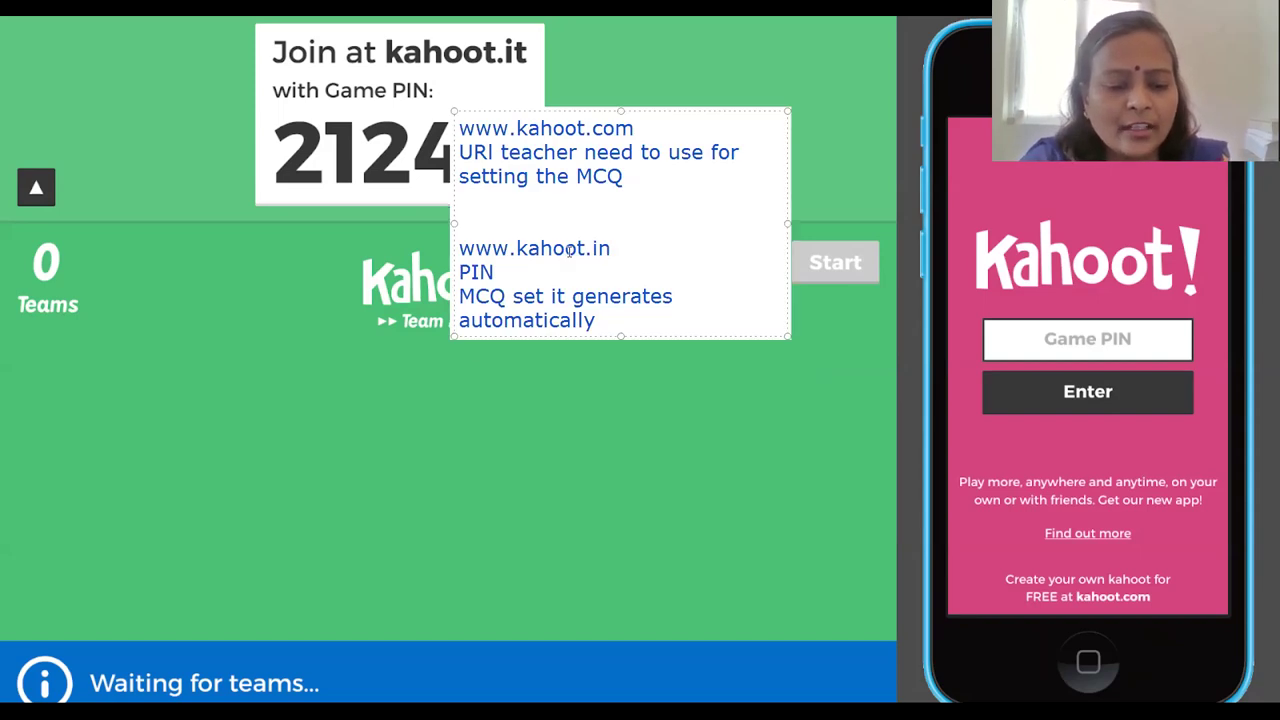
key("Return")
key("Return")
type("Nick ")
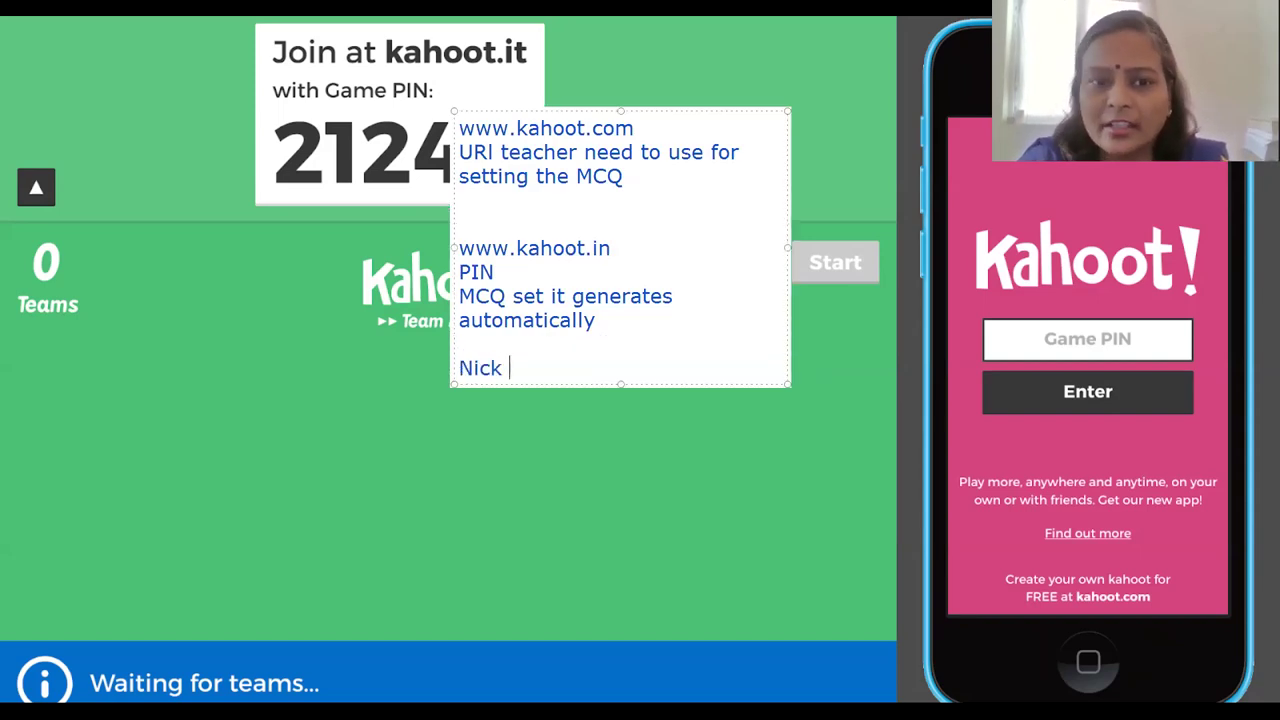
type("Name ")
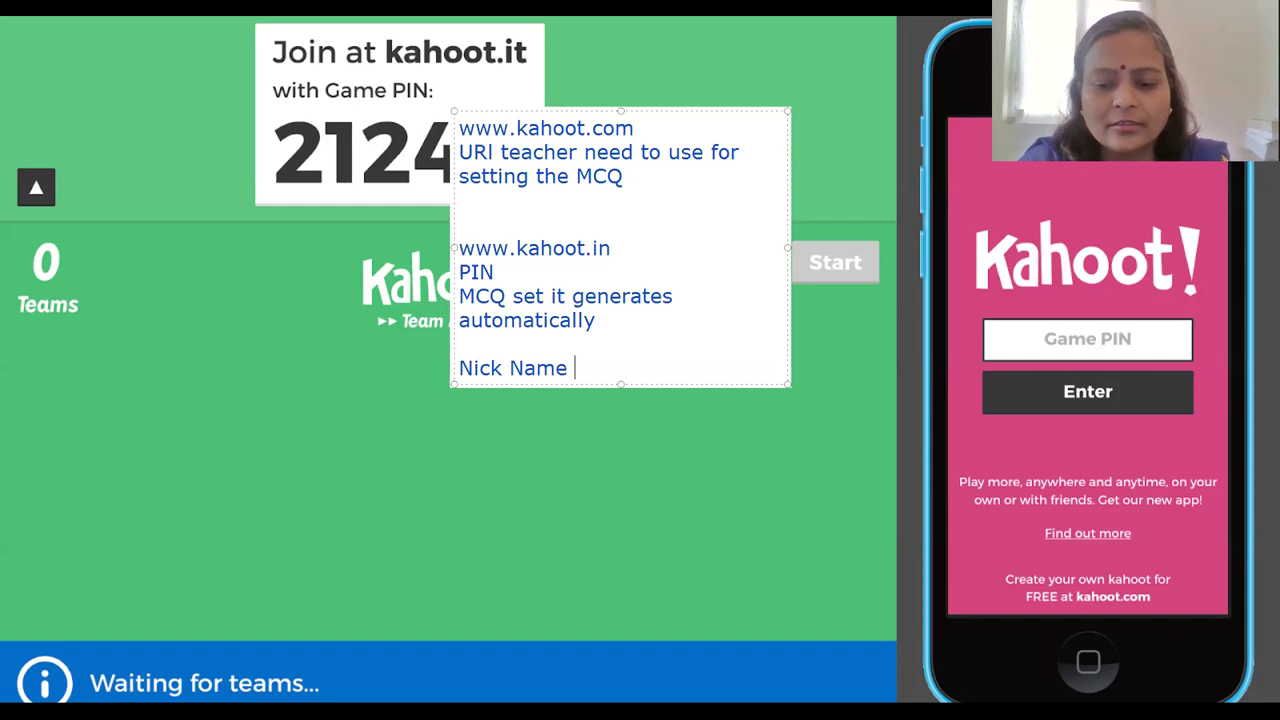
type("- Learnne")
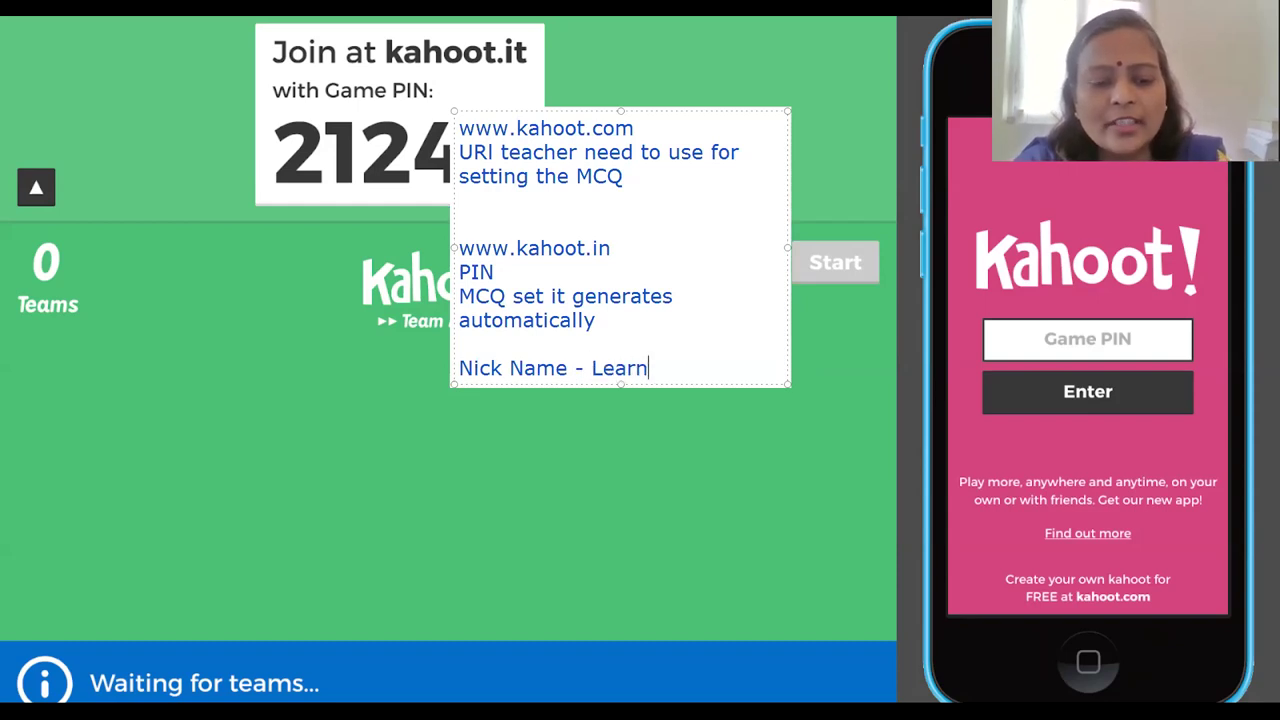
type("r")
key("BackSpace")
key("BackSpace")
key("BackSpace")
key("BackSpace")
type("er")
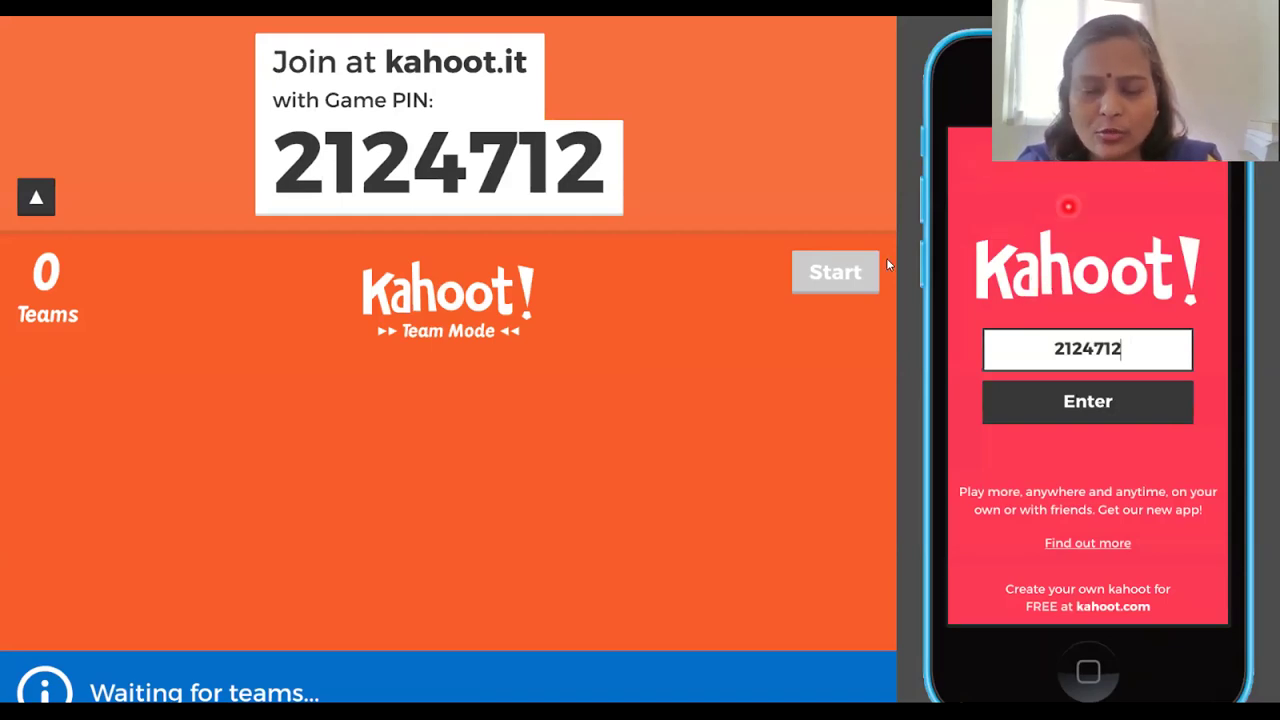
Step: Present the slides from team joining through the quiz questions and nickname entry to the Thank You slide, and end the slideshow
mouse_move(1129, 453)
left_mouse_down()
mouse_move(968, 330)
mouse_move(1120, 214)
mouse_move(1205, 290)
mouse_move(1203, 425)
mouse_move(1131, 453)
left_mouse_up()
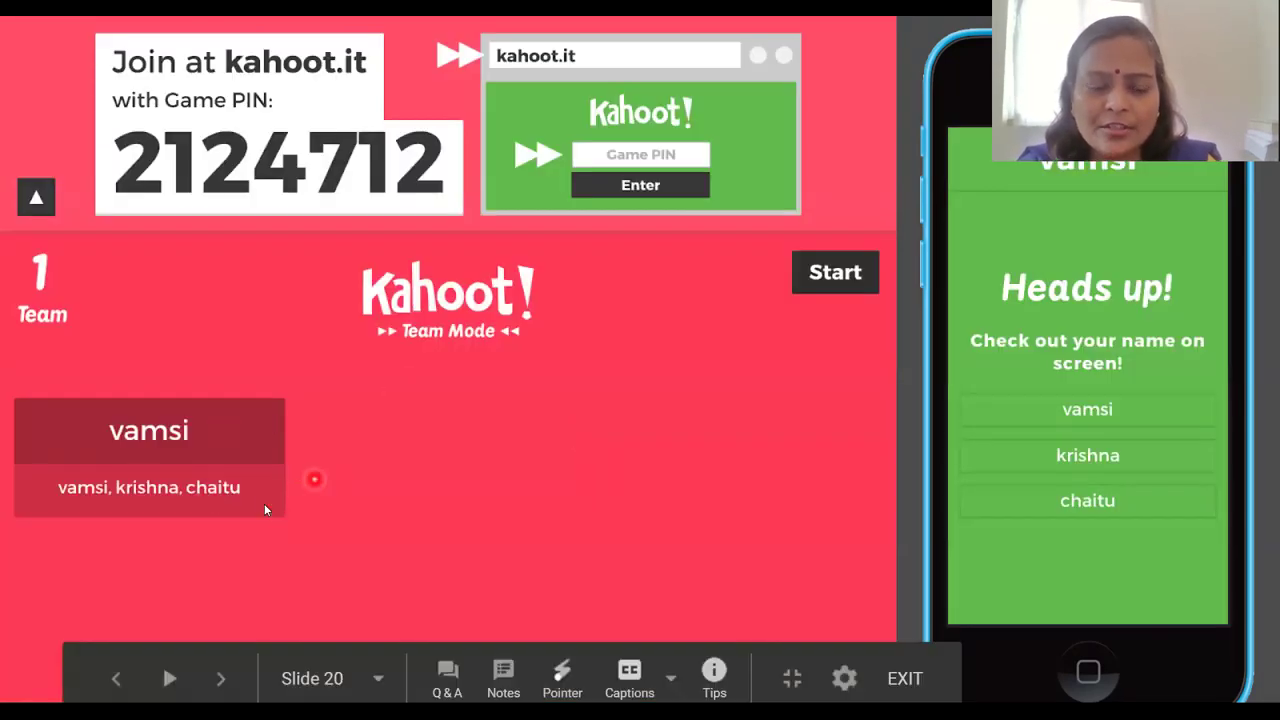
left_click(799, 488)
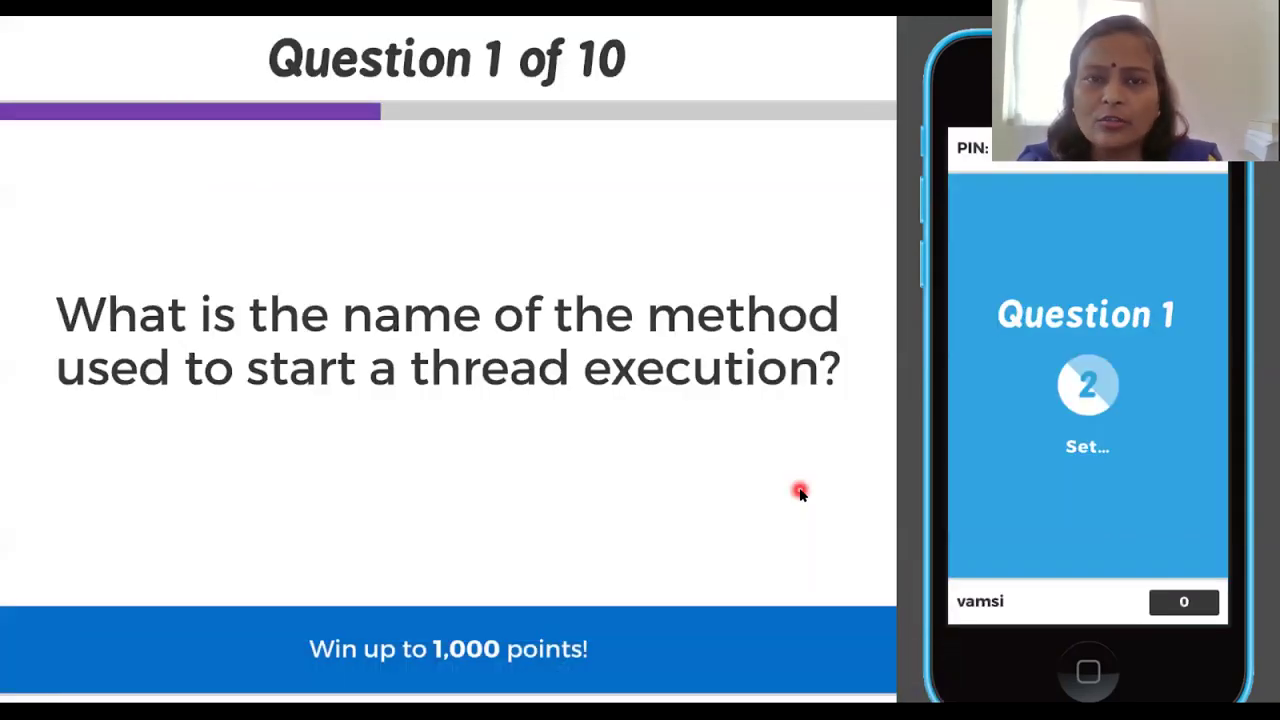
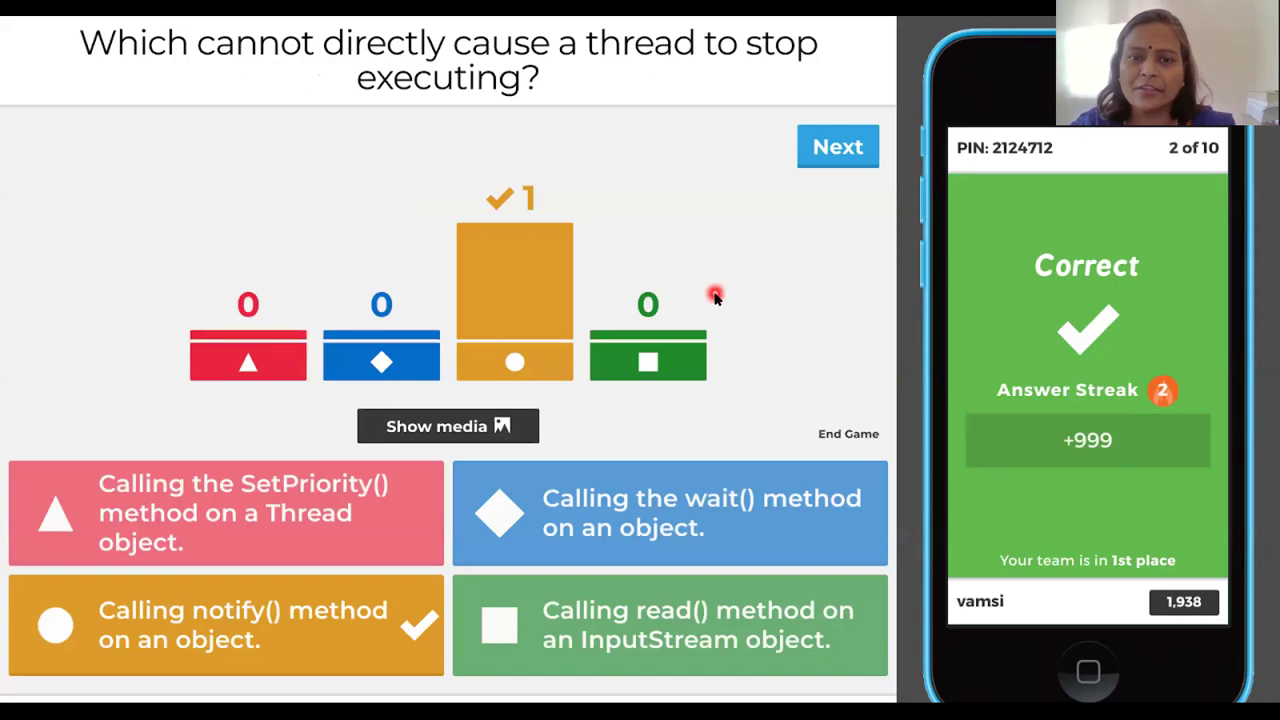
key("space")
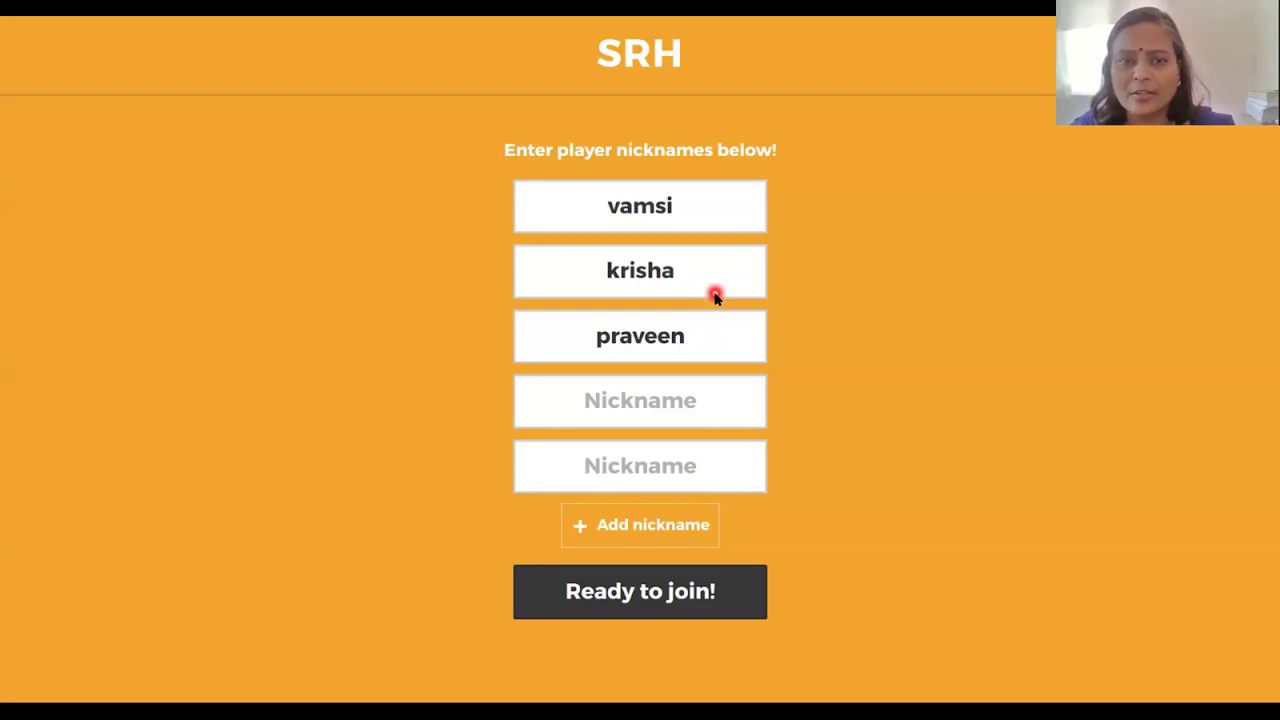
key("Right")
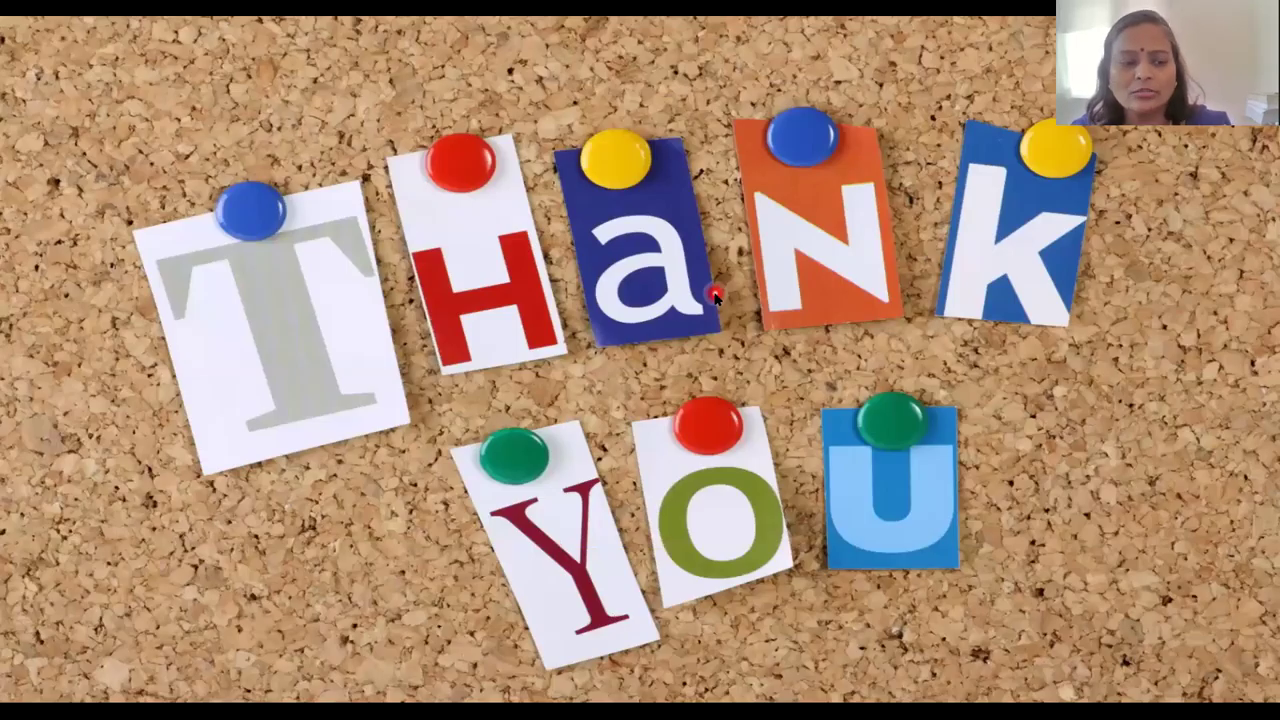
key("Escape")
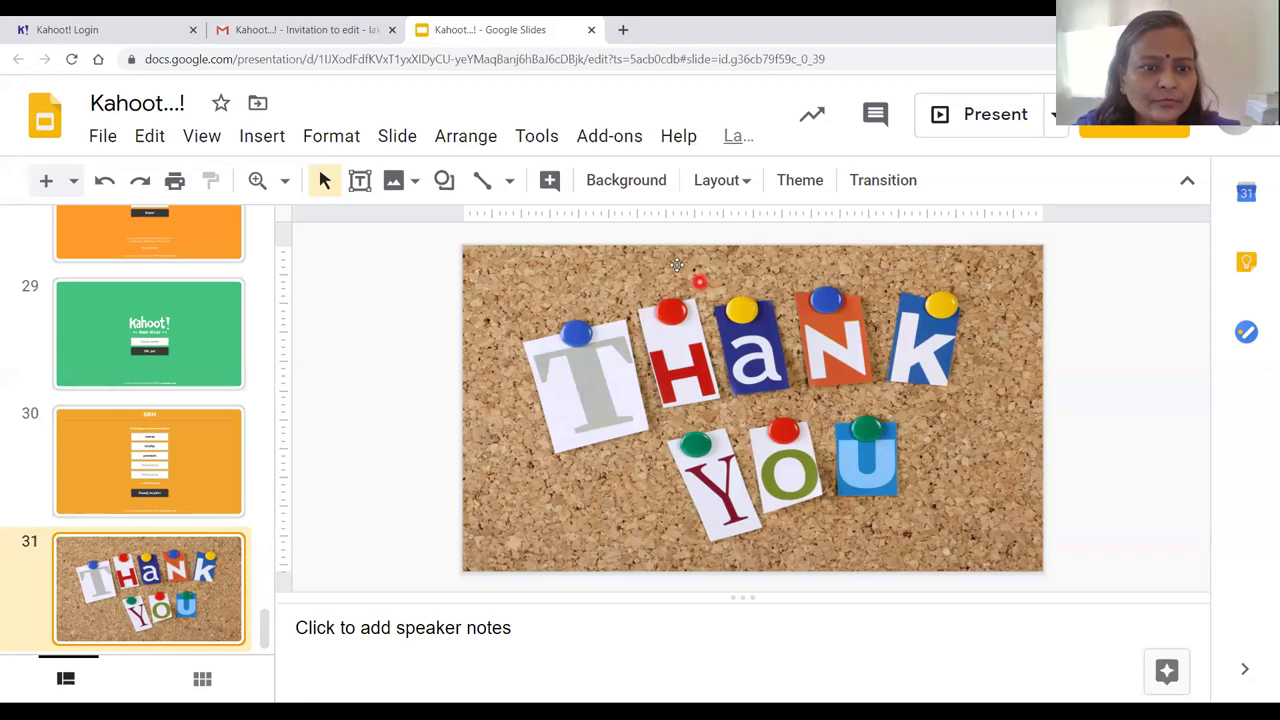
Step: Switch to the Kahoot login page in the browser and highlight its address, create.kahoot.it/auth/login
left_click(90, 32)
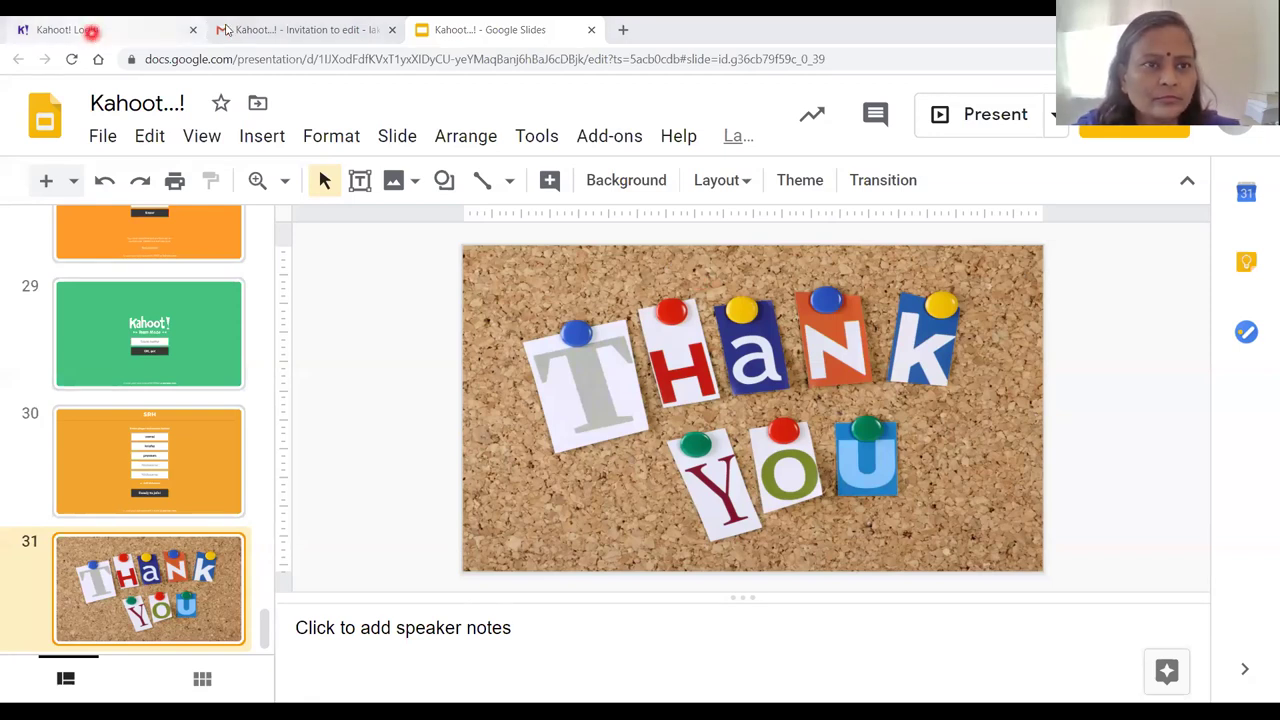
left_click(283, 28)
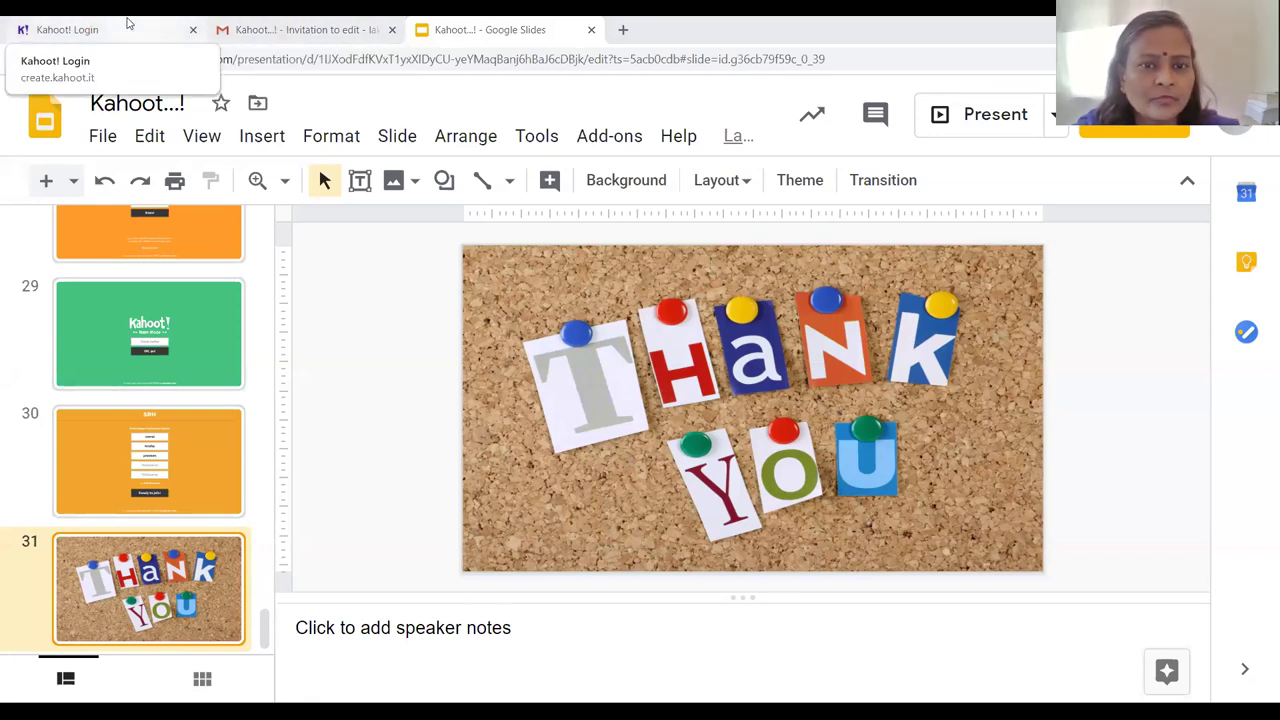
left_click(127, 23)
left_click(306, 60)
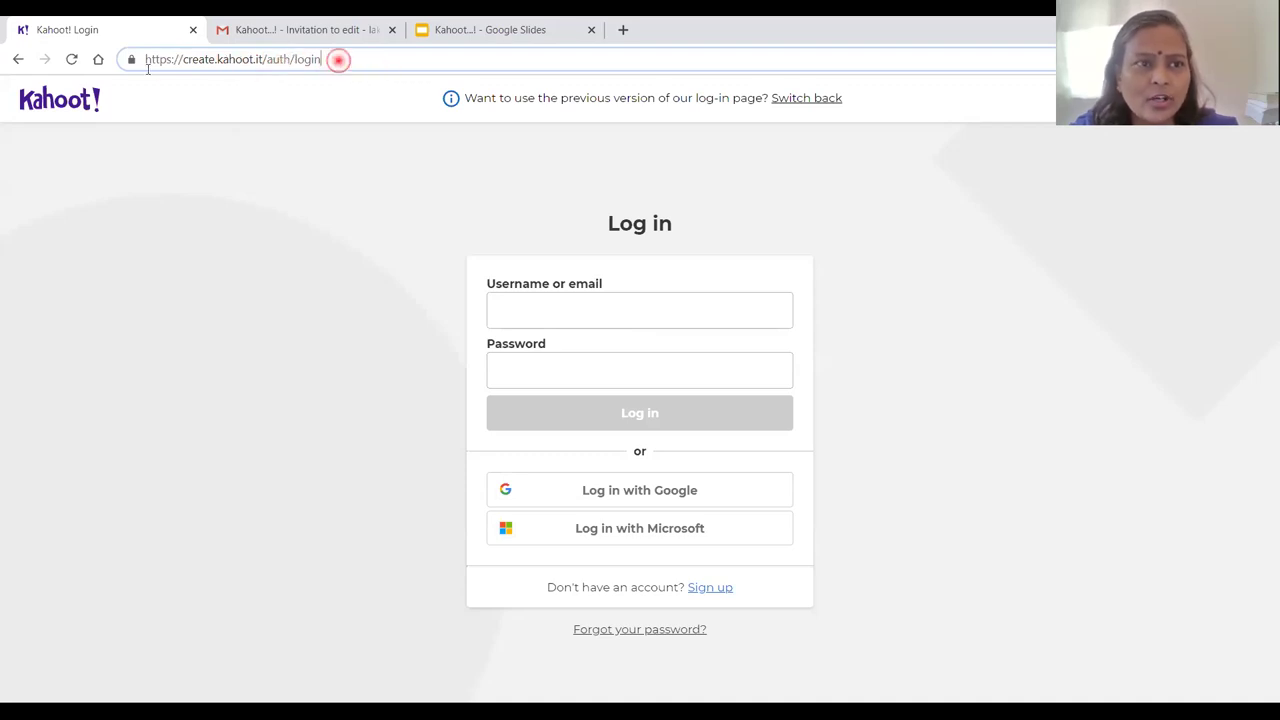
left_click_drag(337, 59, 143, 66)
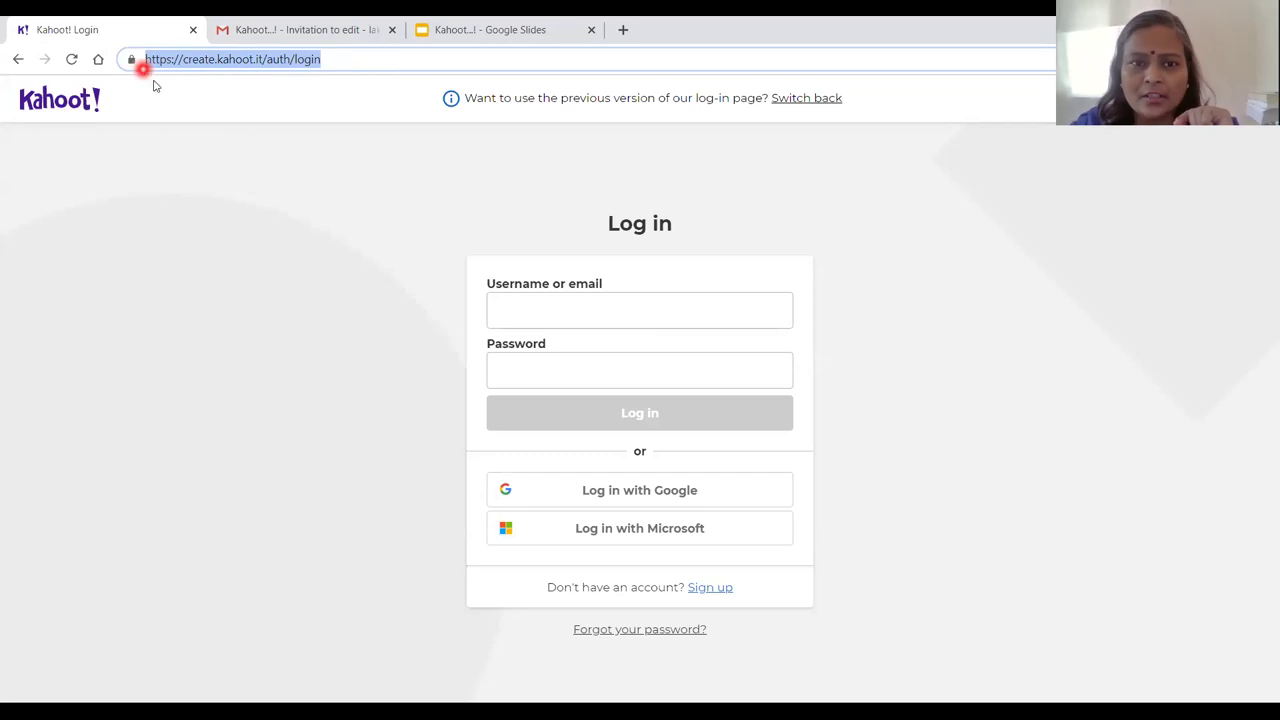
Step: Log in to Kahoot with the Google account
left_click(605, 307)
left_click(850, 345)
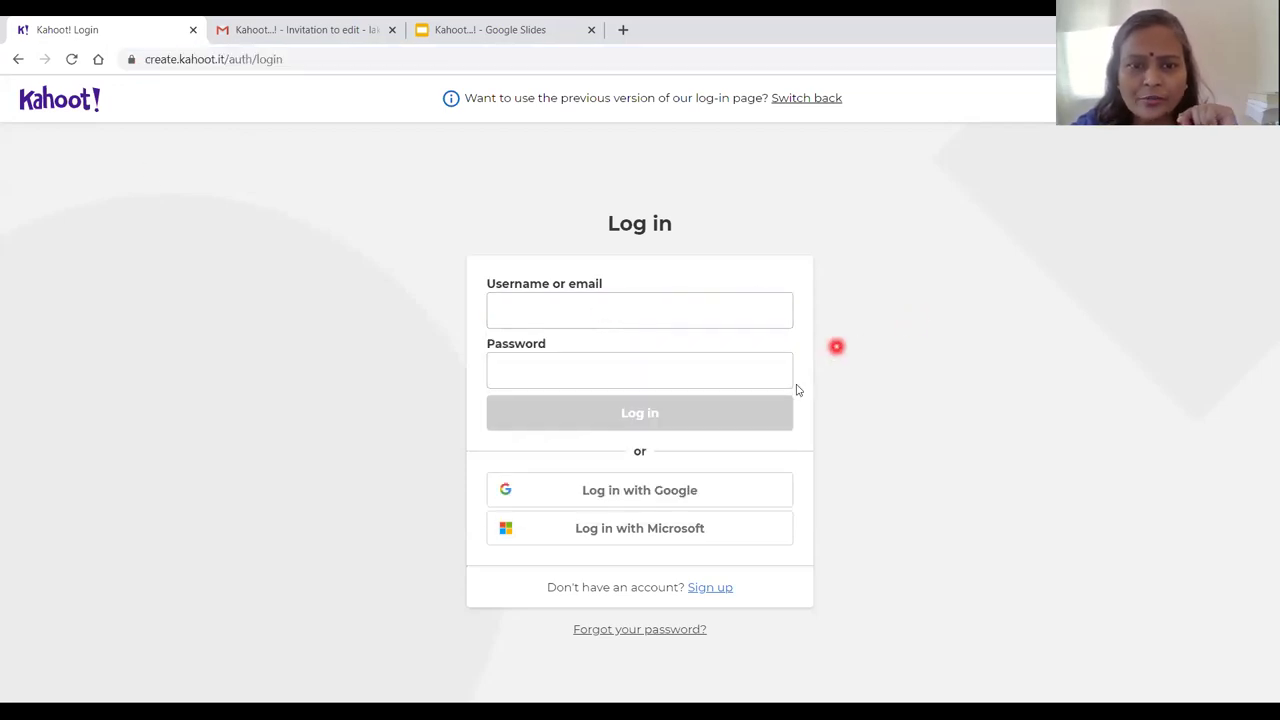
left_click(654, 495)
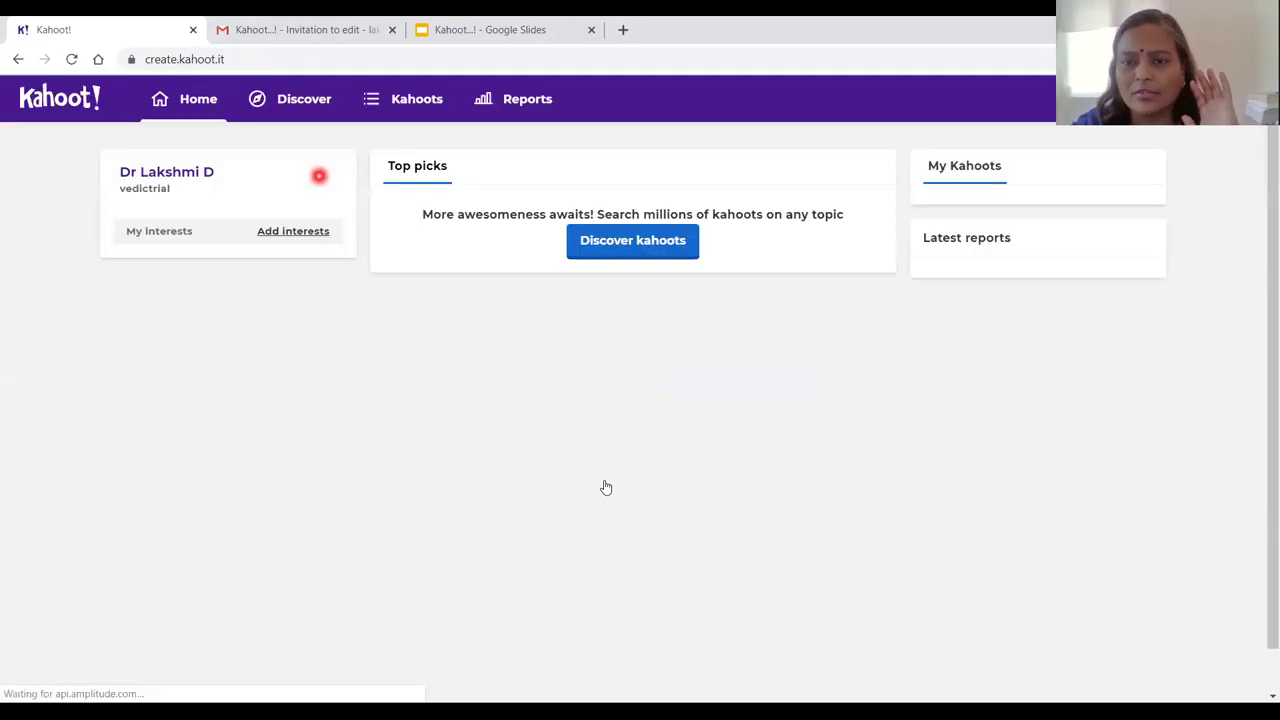
Step: Open the full list of saved kahoots from My Kahoots, logging in with Google again
left_click(938, 444)
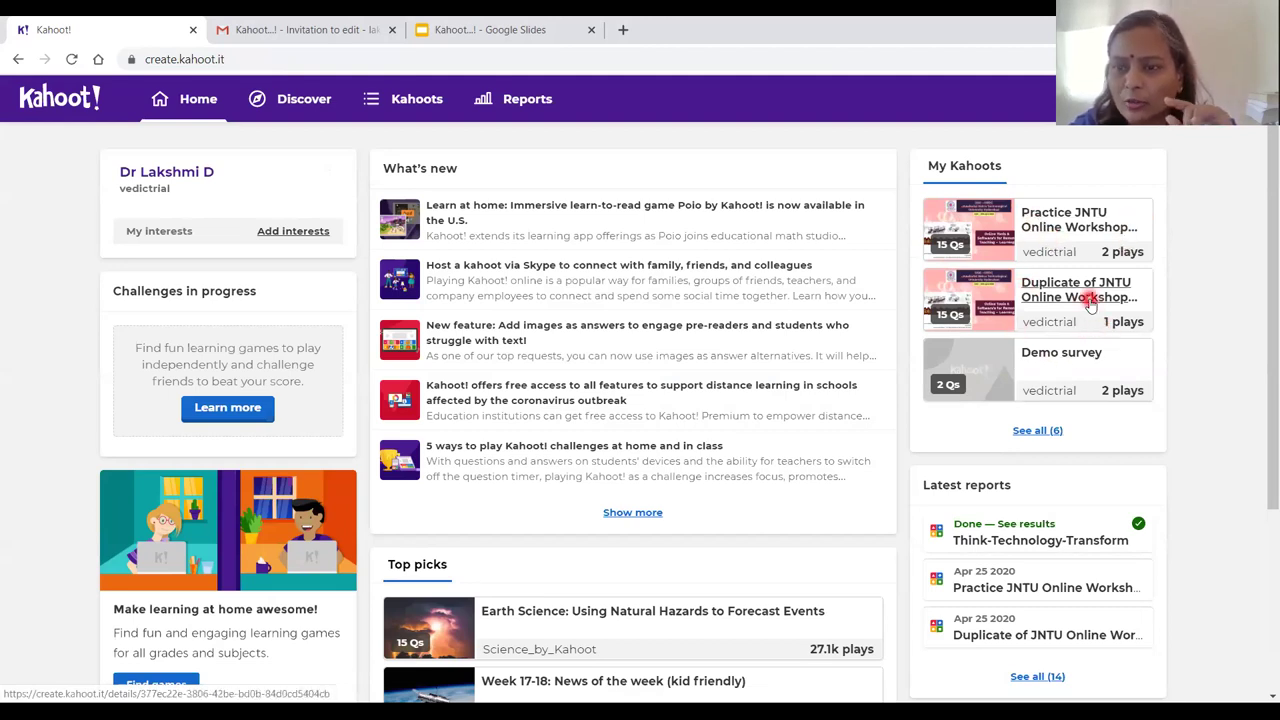
left_click(1027, 433)
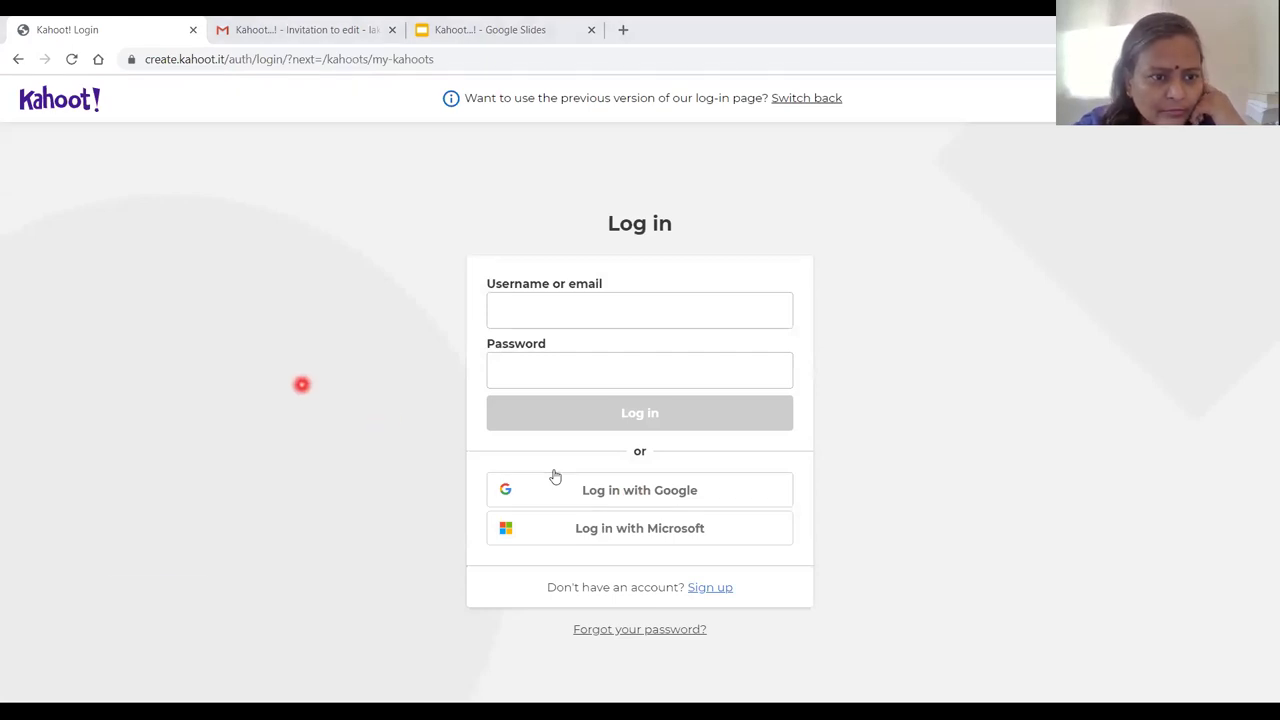
left_click(555, 476)
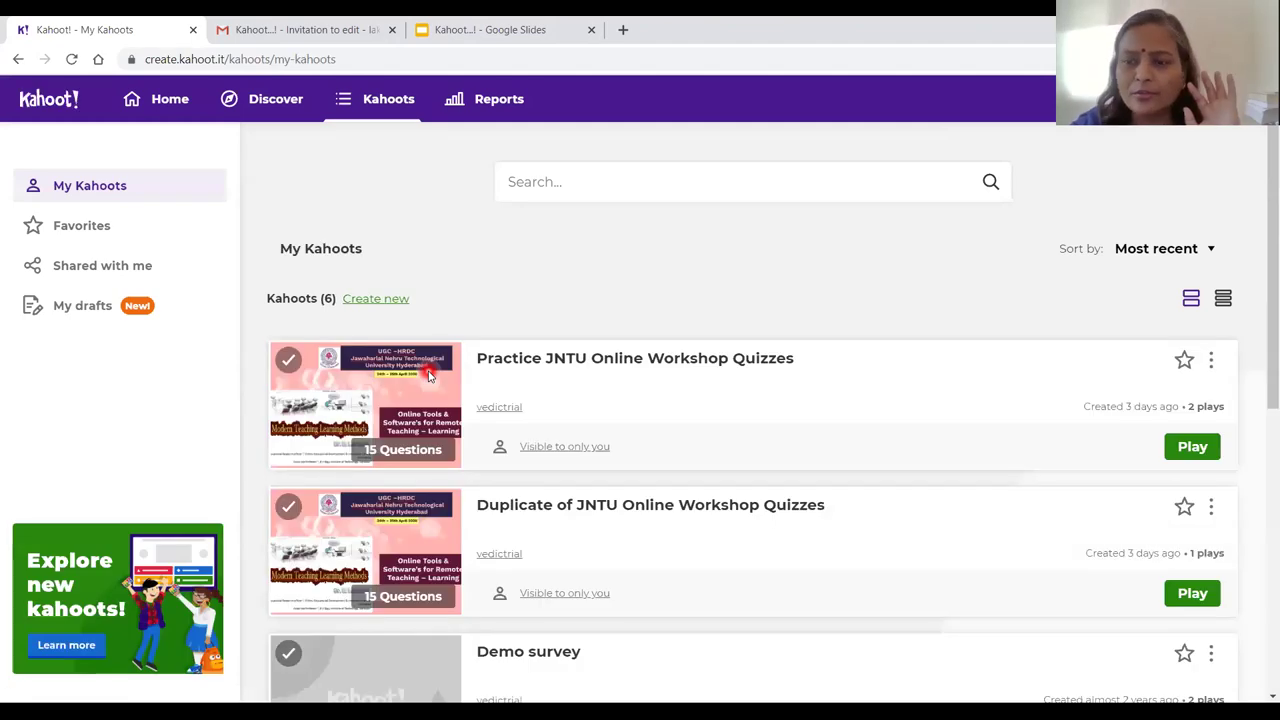
Step: Look through the saved kahoots and play "Practice JNTU Online Workshop Quizzes" as a hosted live game
scroll(698, 408, "down", 2)
scroll(700, 410, "down", 4)
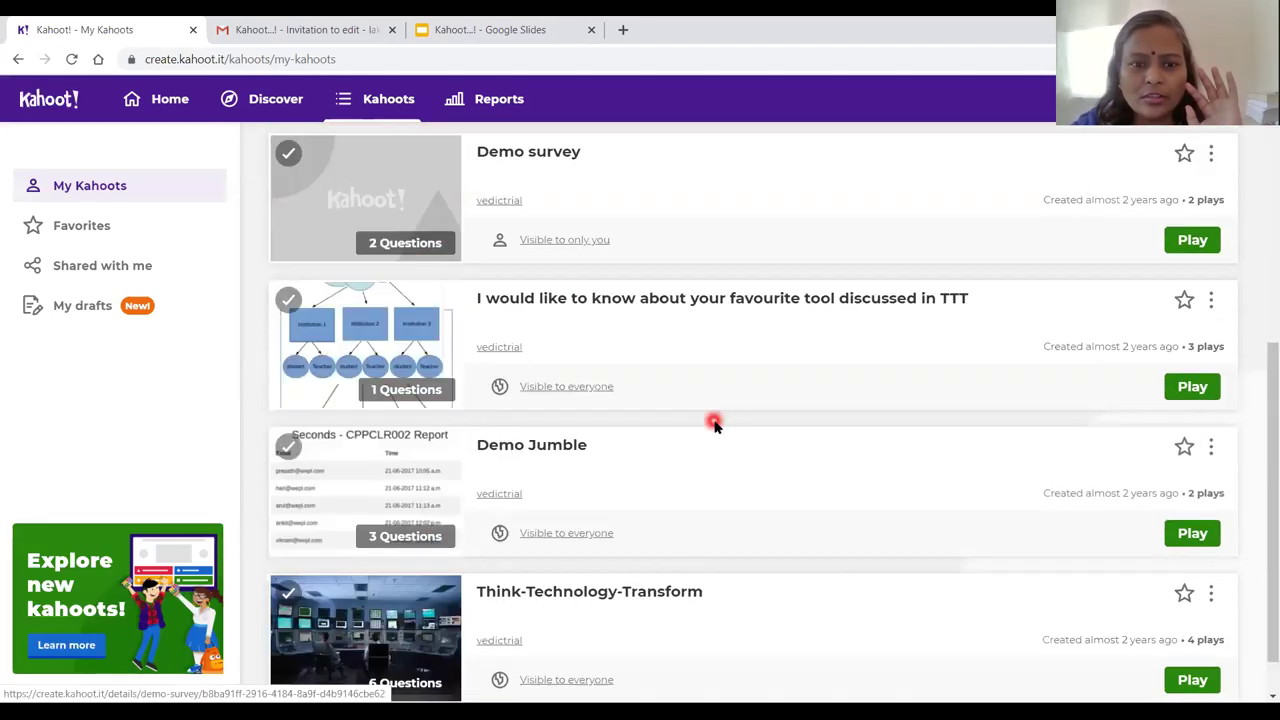
scroll(716, 430, "down", 1)
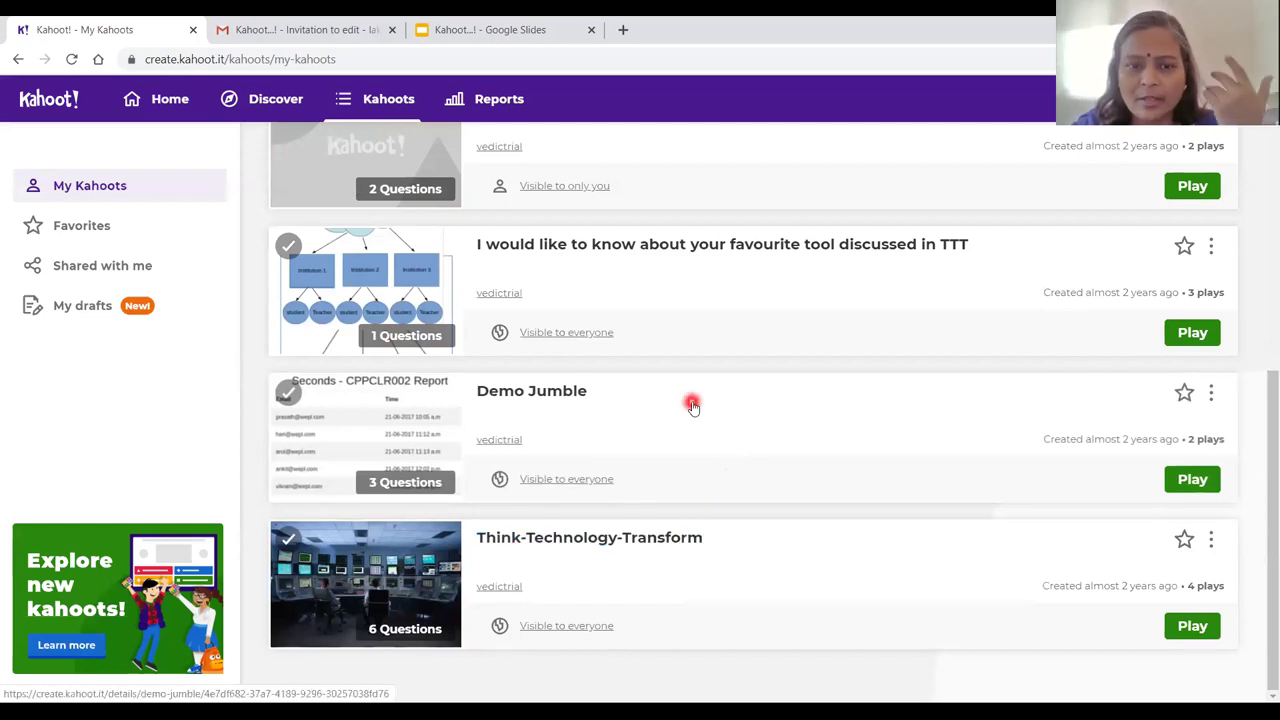
scroll(692, 405, "up", 3)
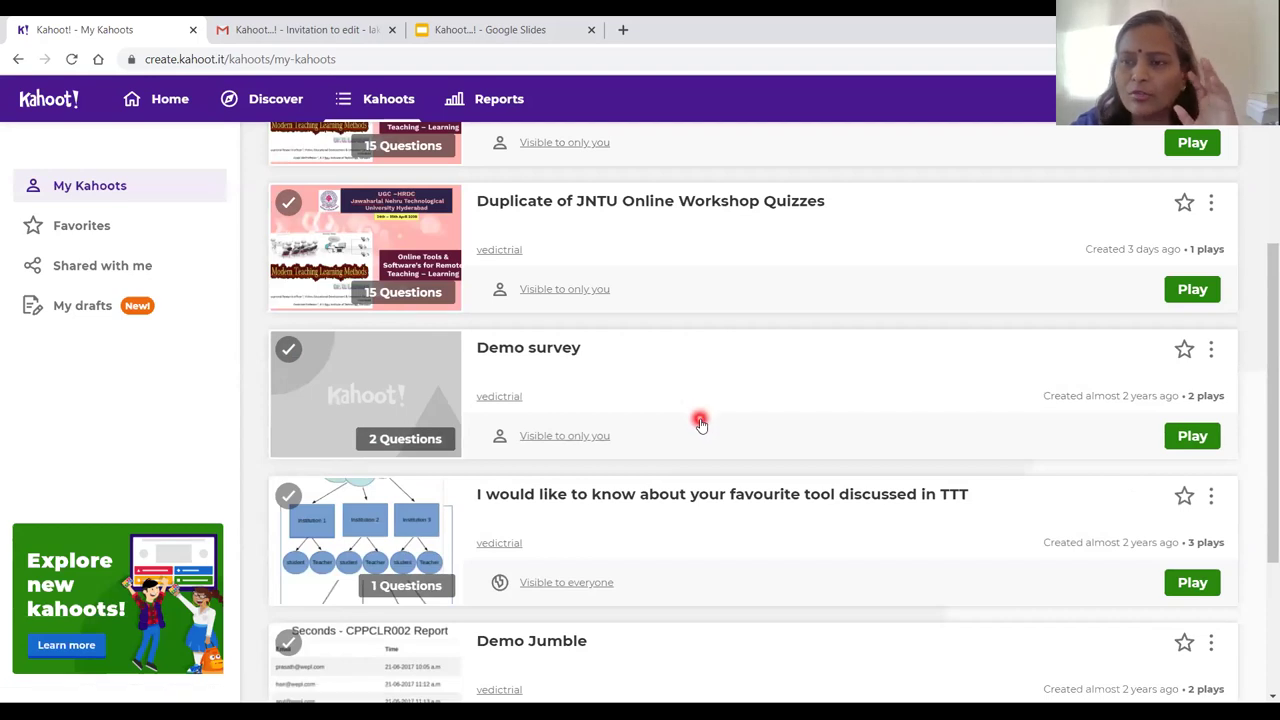
scroll(701, 423, "up", 3)
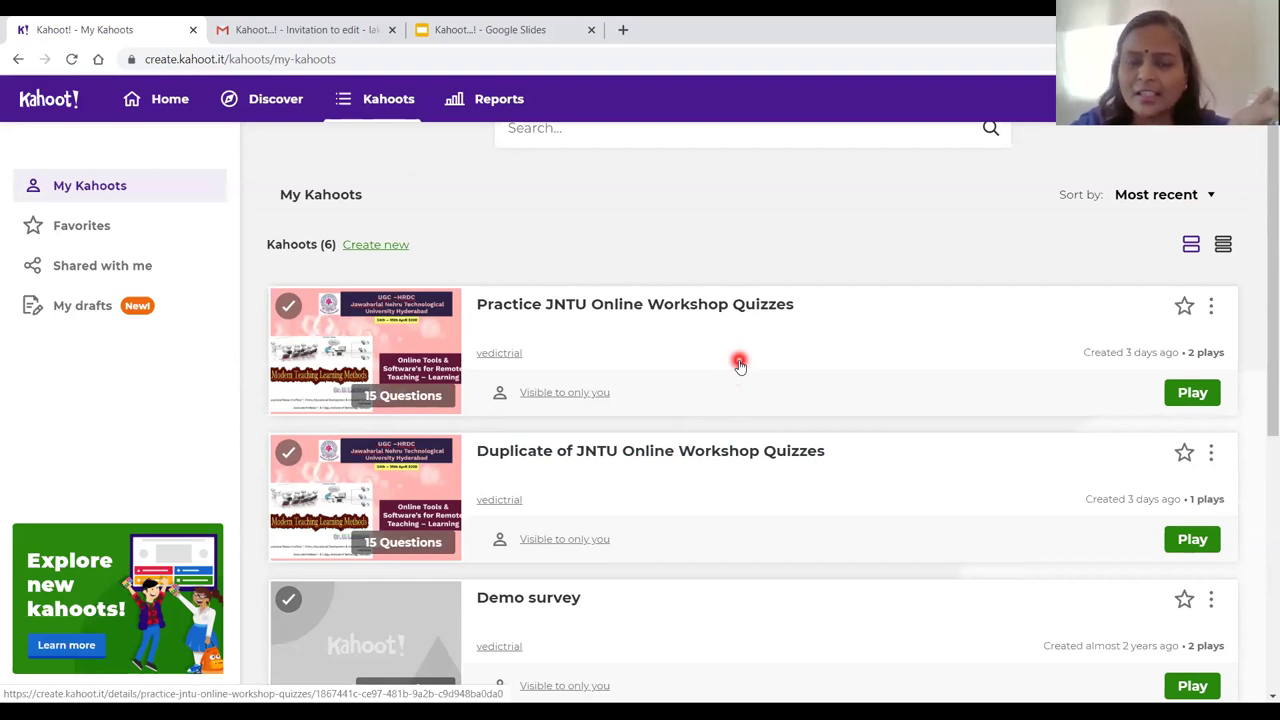
left_click(1192, 395)
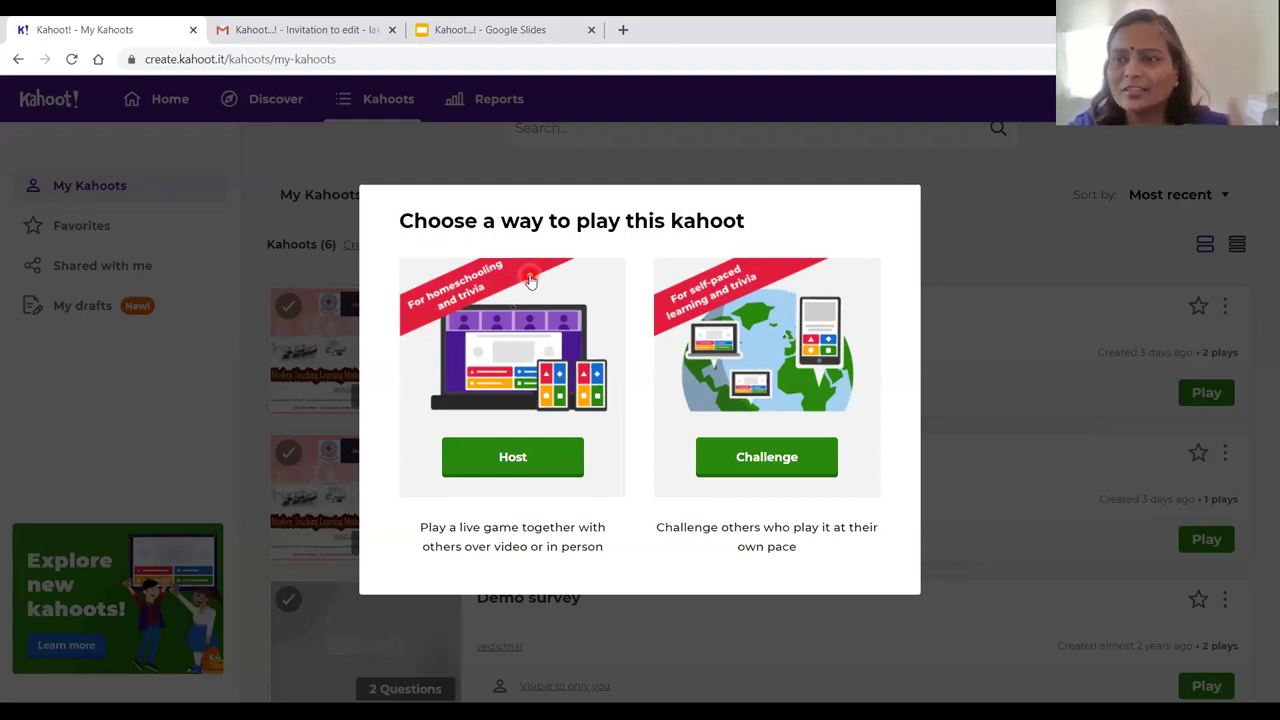
left_click(505, 463)
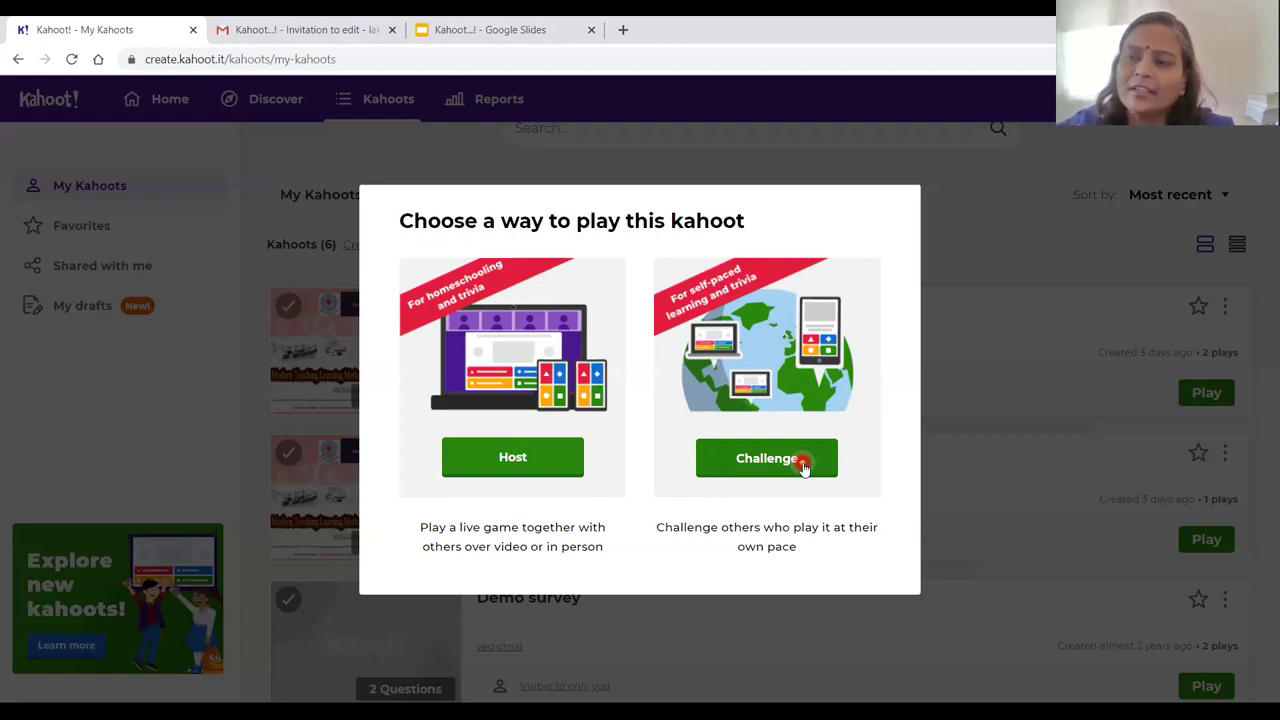
left_click(533, 457)
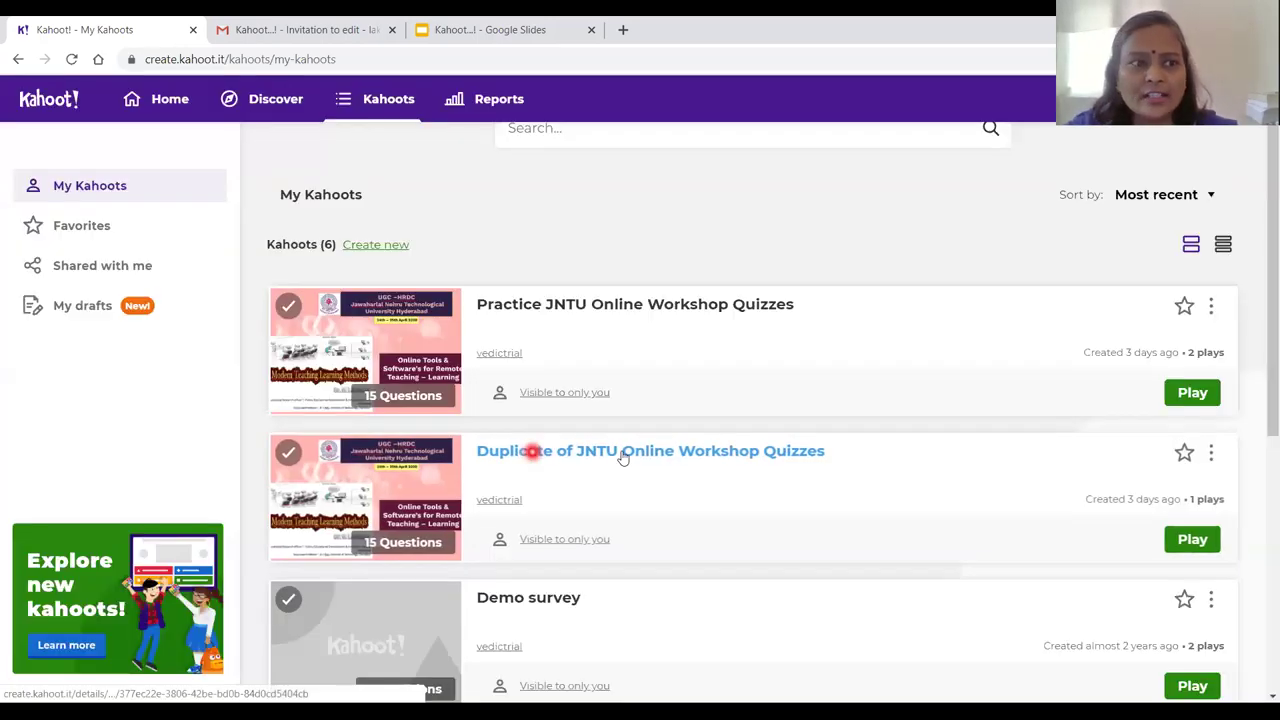
Step: Make the "Practice JNTU Online Workshop Quizzes" kahoot visible to everyone and return its visibility to Only you
left_click(92, 279)
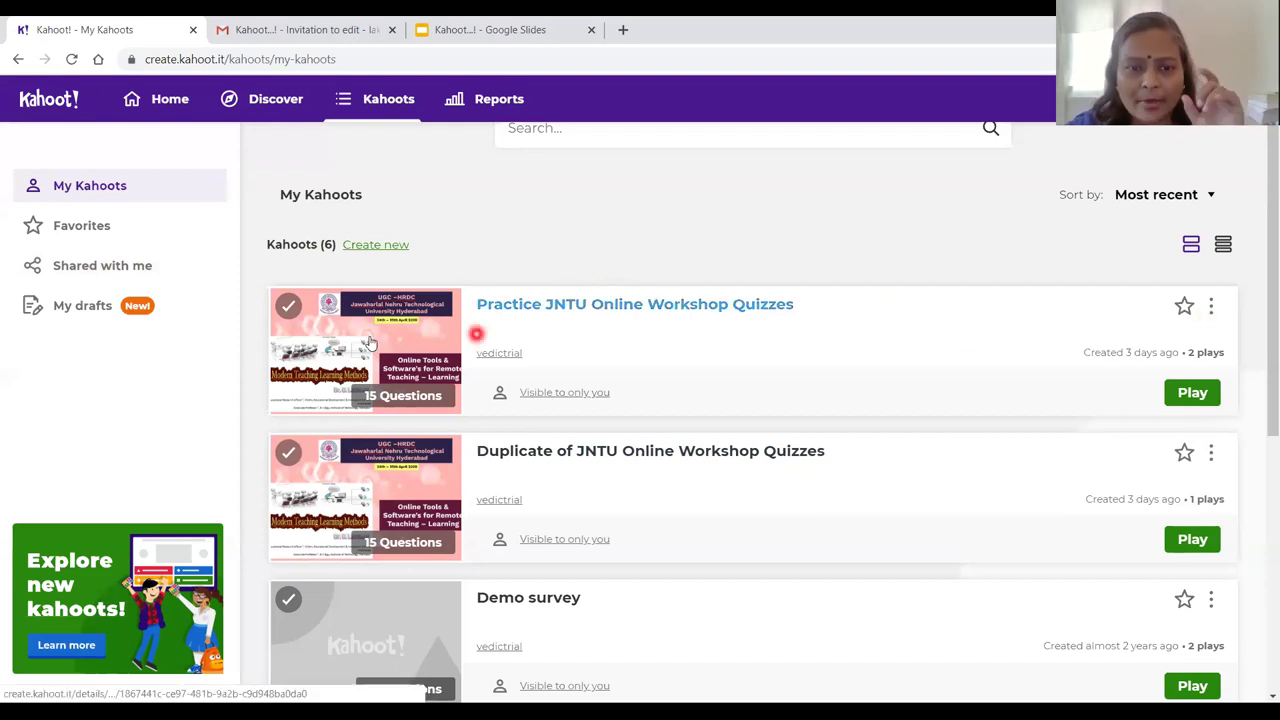
left_click(564, 395)
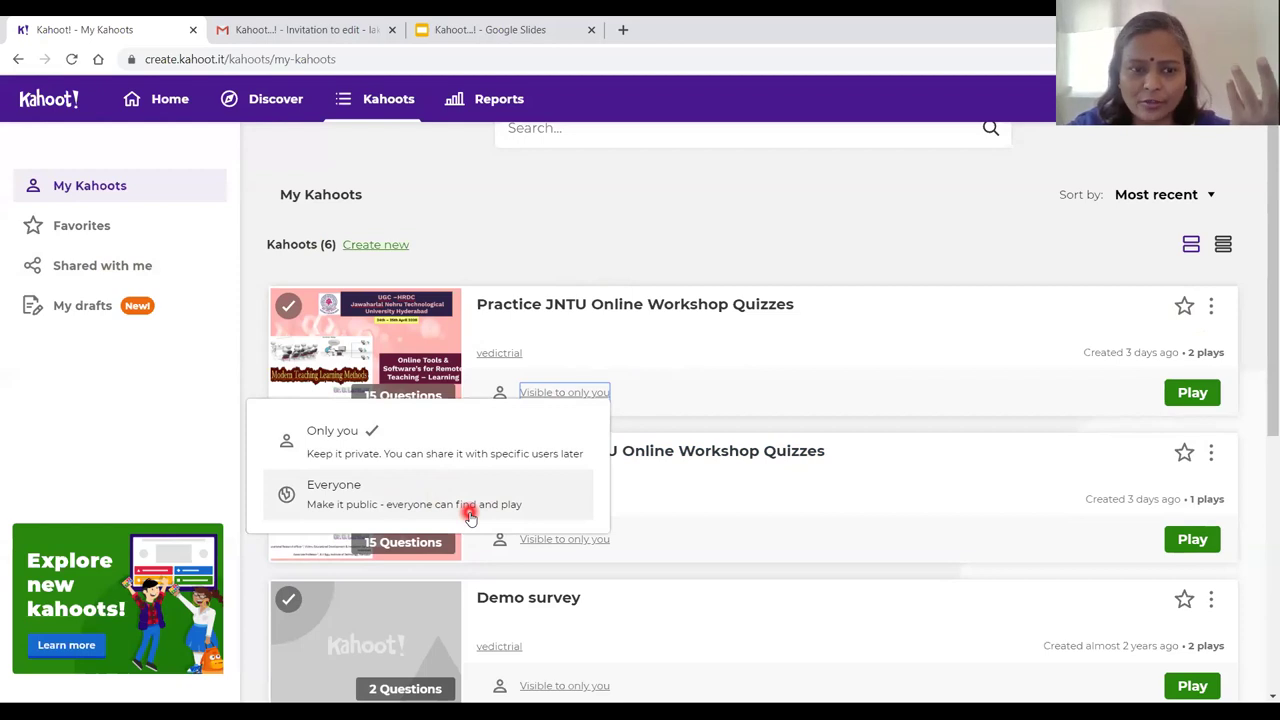
left_click(470, 515)
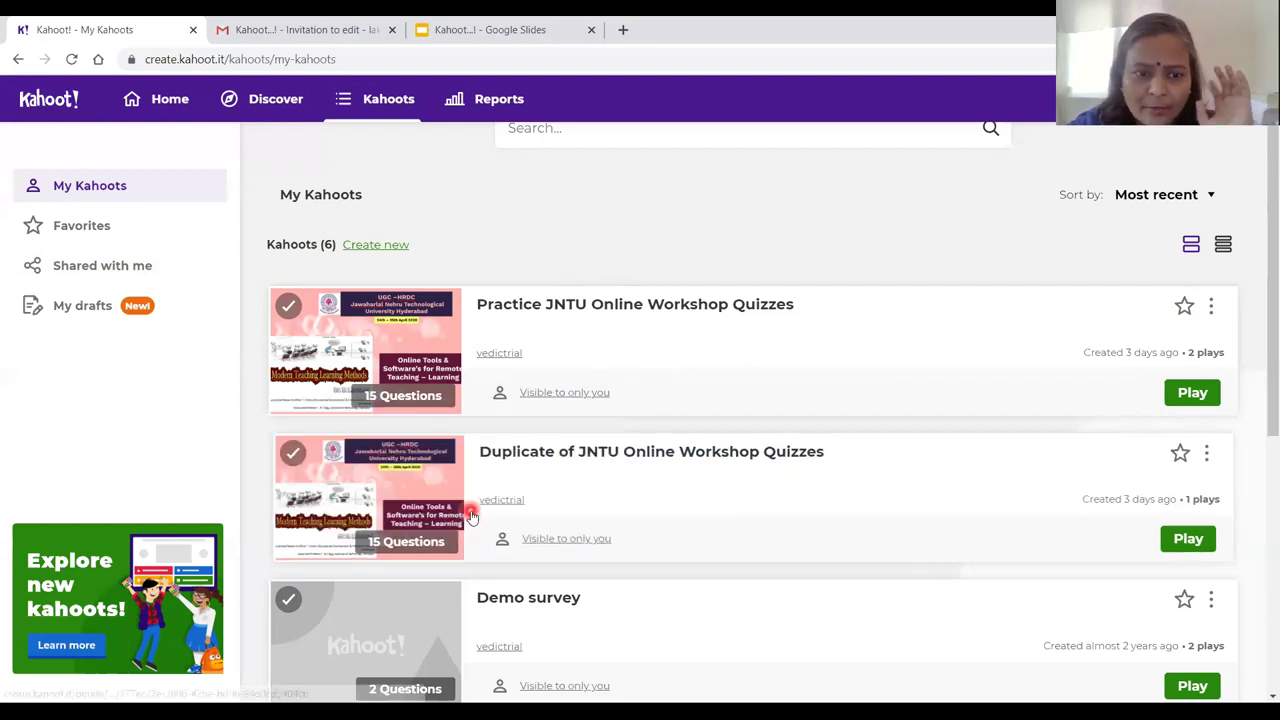
left_click(551, 394)
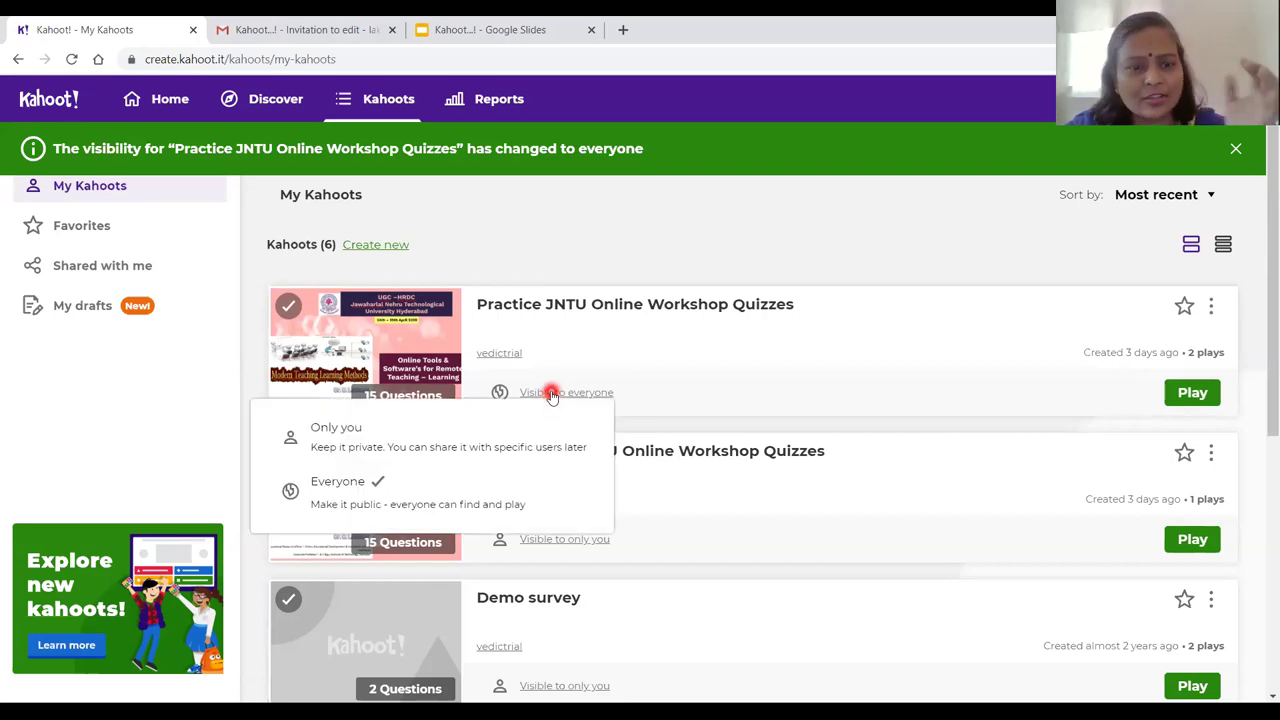
left_click(444, 444)
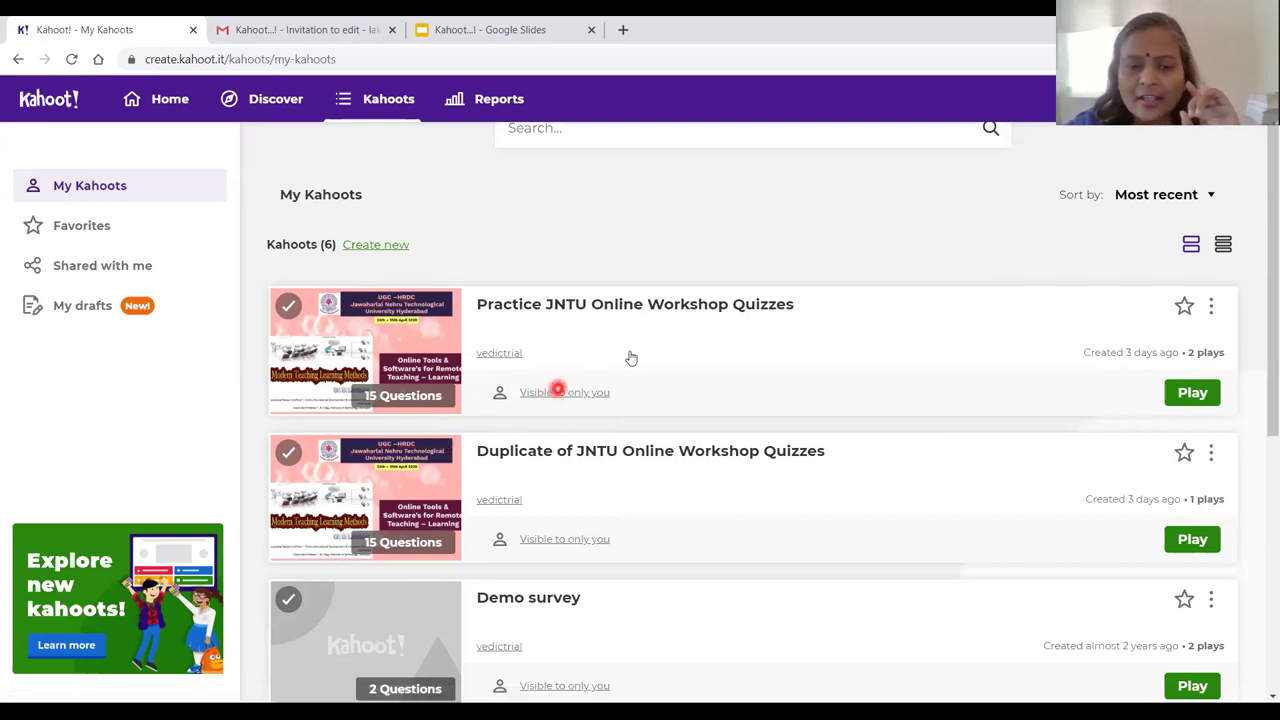
Step: Show the favorite star and more-options list of "Practice JNTU Online Workshop Quizzes", marking Edit, Rename and the kahoot's title with pen strokes
left_click(1190, 316)
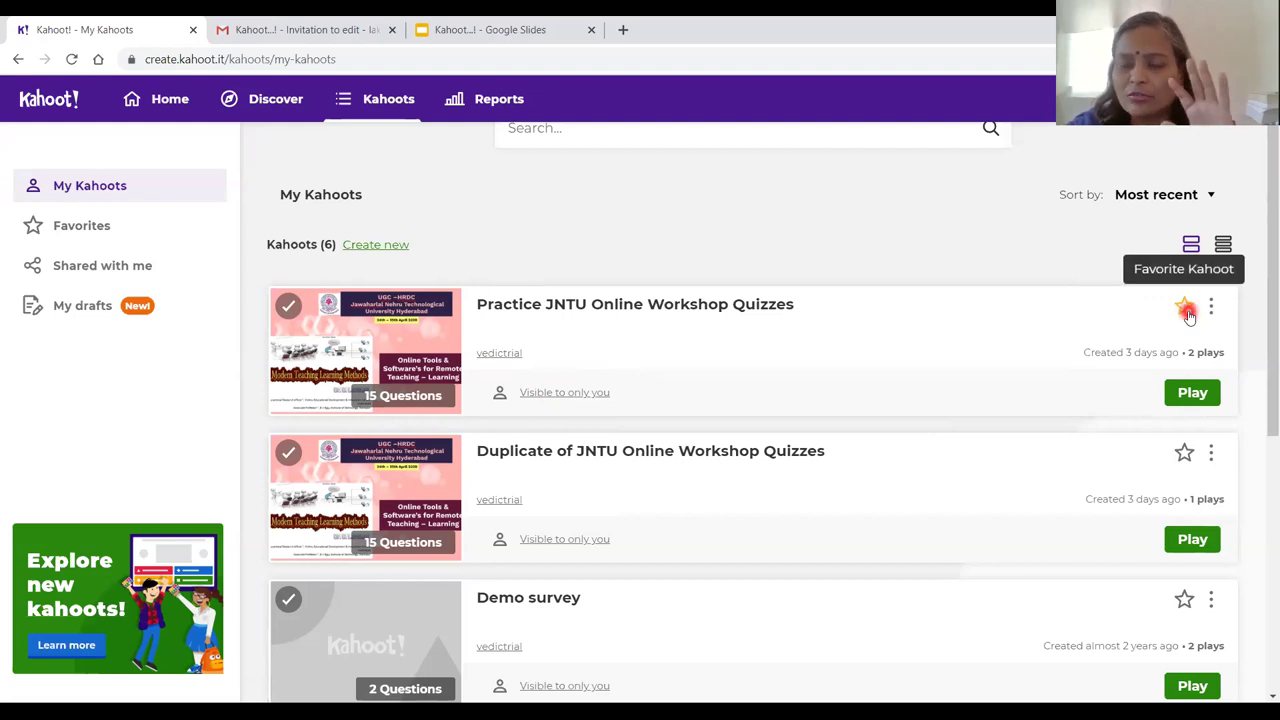
left_click(1117, 303)
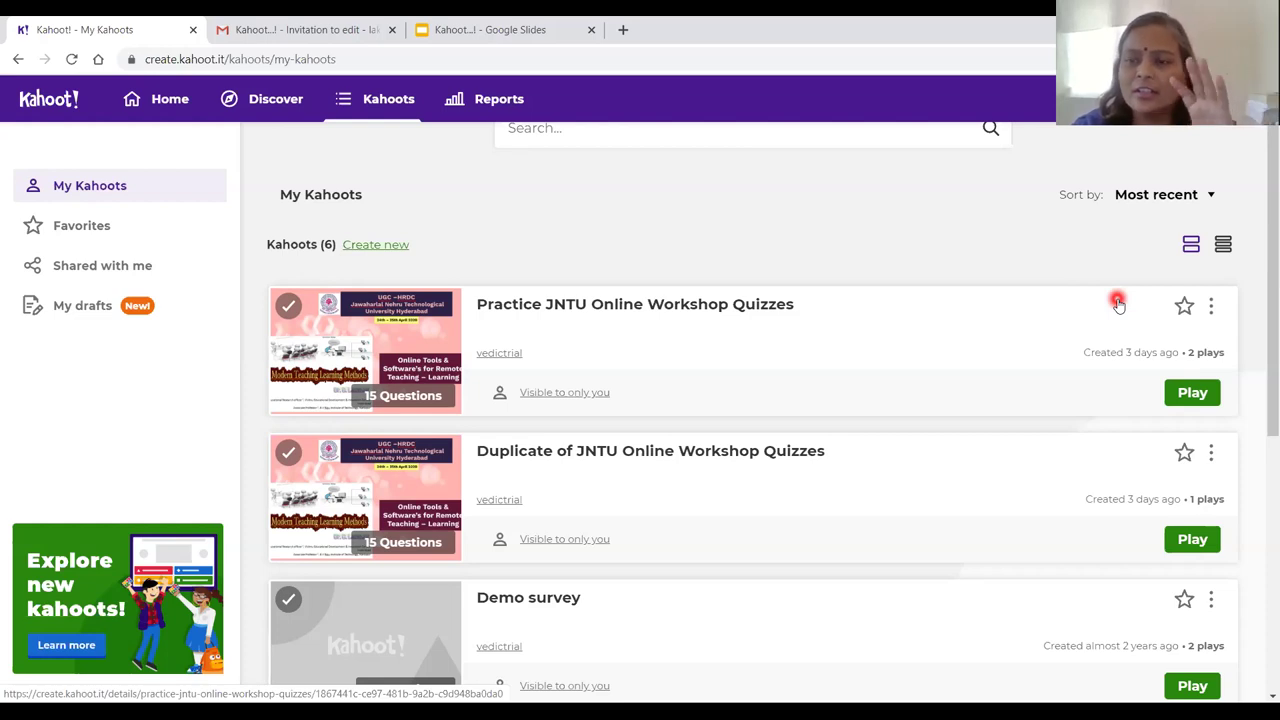
left_click(1212, 310)
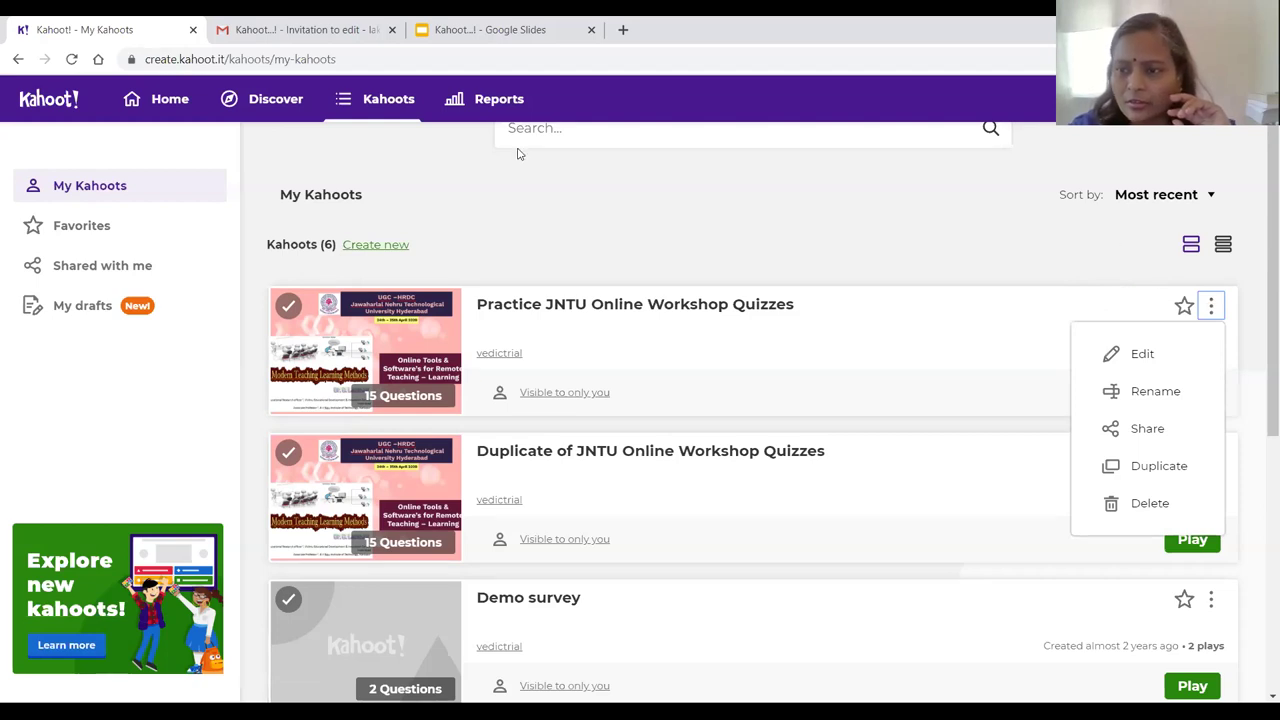
mouse_move(1214, 326)
left_mouse_down()
mouse_move(1170, 272)
mouse_move(1234, 281)
mouse_move(1237, 296)
left_mouse_up()
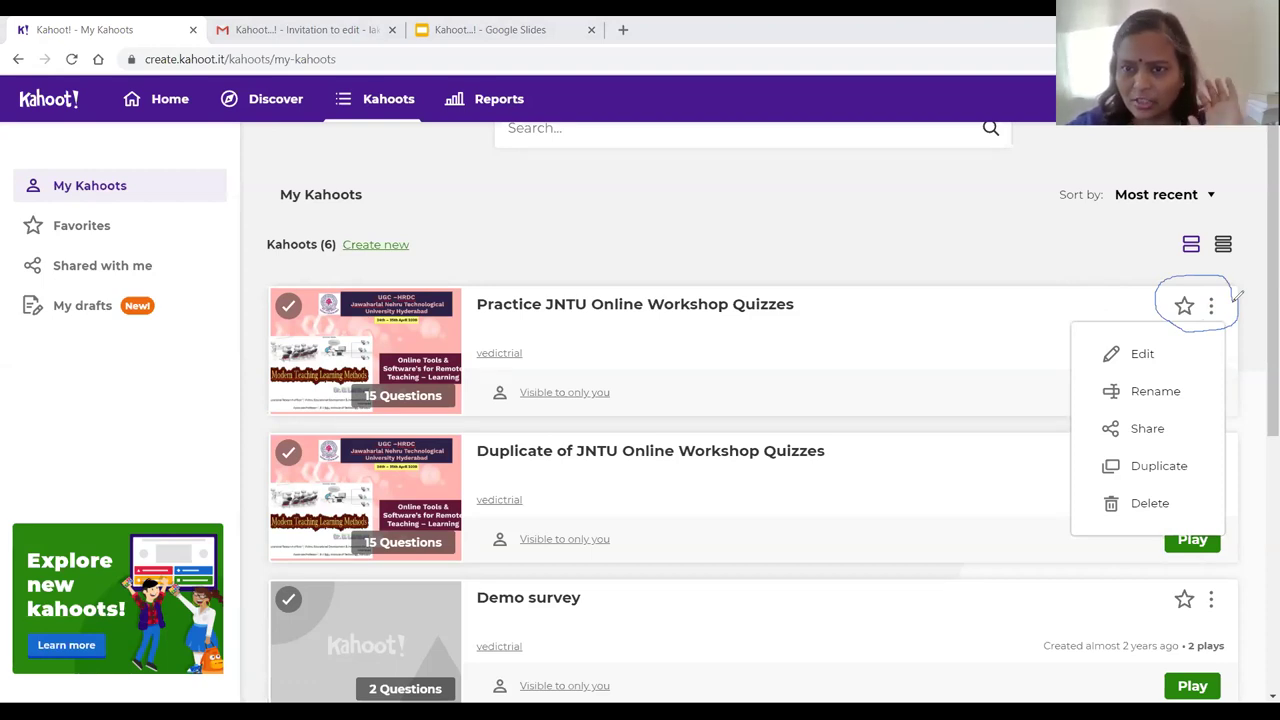
left_click_drag(1172, 357, 1200, 342)
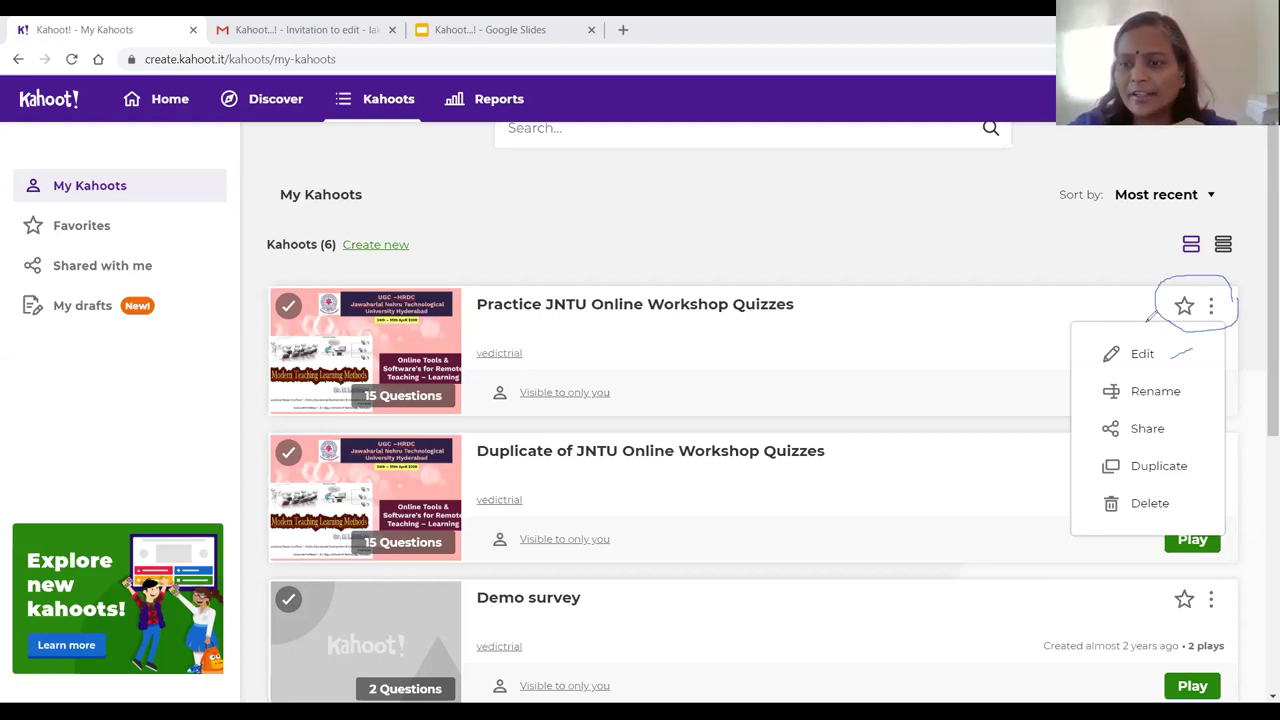
left_click_drag(1189, 396, 1212, 378)
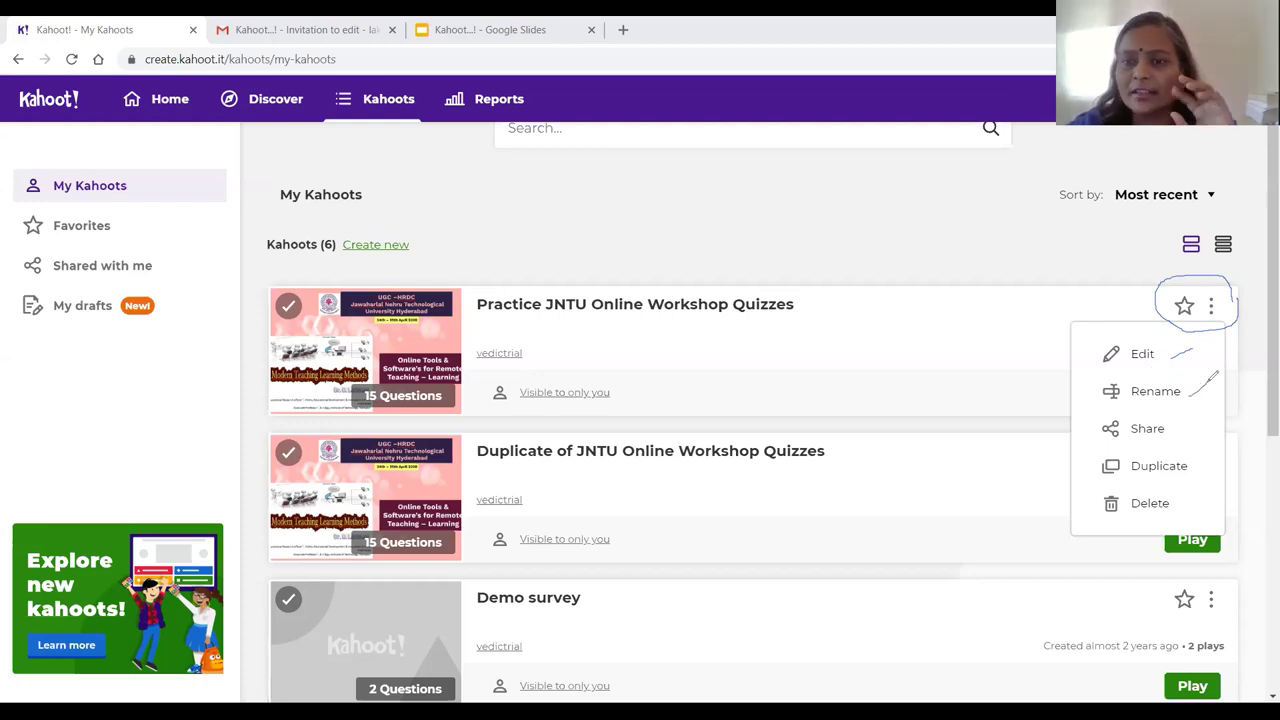
left_click_drag(492, 327, 798, 316)
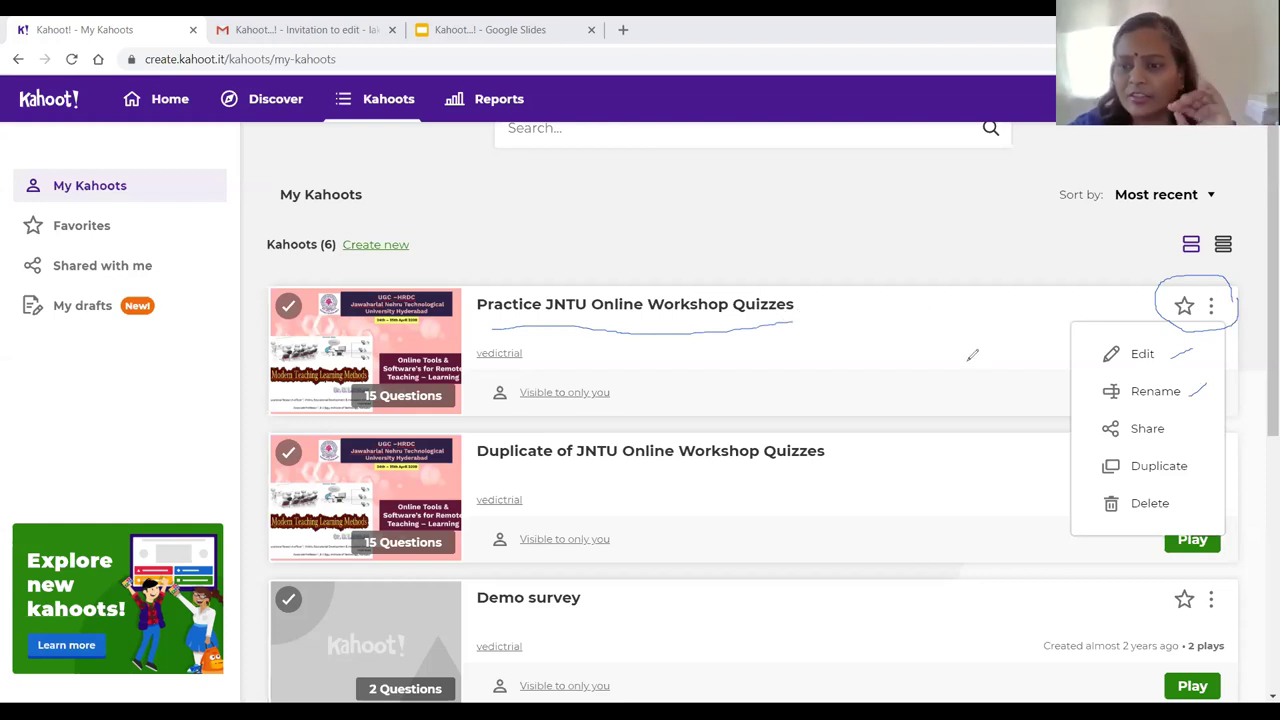
Step: Mark the Share, Duplicate and Delete options and circle the duplicate kahoot's title with the pen, and clear all drawings
left_click_drag(1182, 434, 1205, 421)
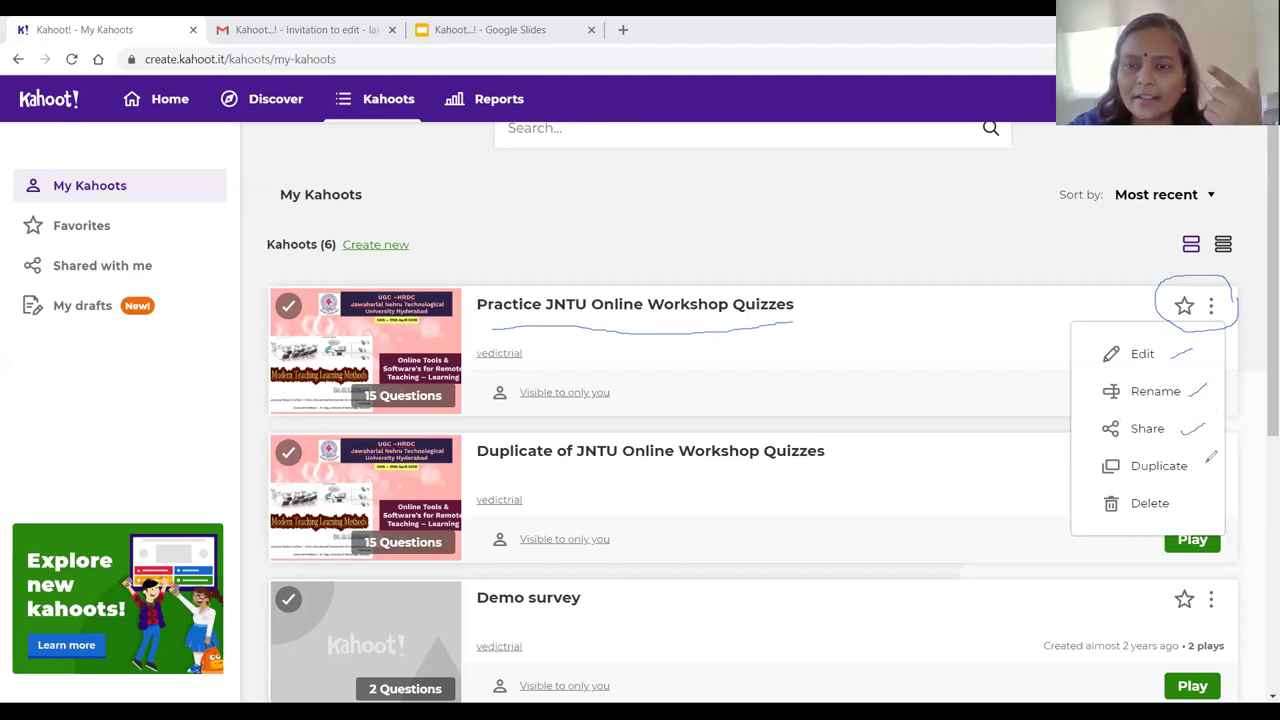
left_click_drag(1197, 470, 1206, 462)
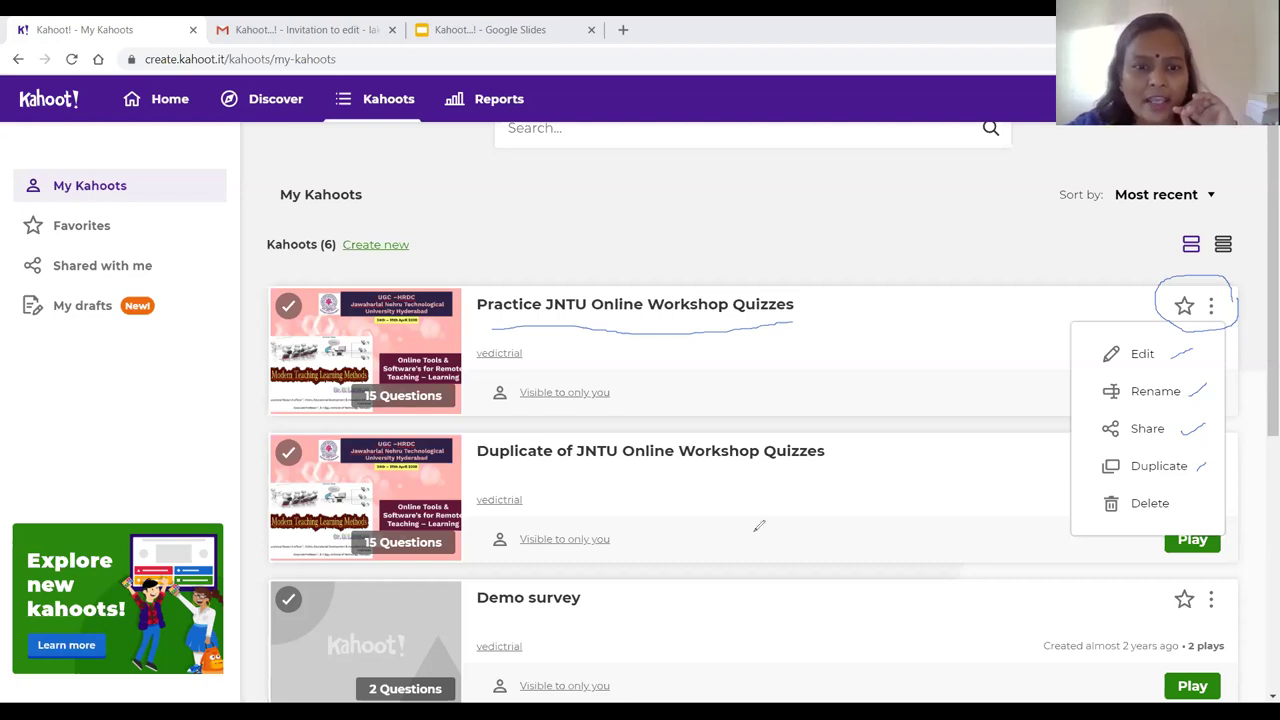
mouse_move(482, 469)
left_mouse_down()
mouse_move(880, 445)
mouse_move(606, 418)
mouse_move(480, 428)
mouse_move(476, 460)
left_mouse_up()
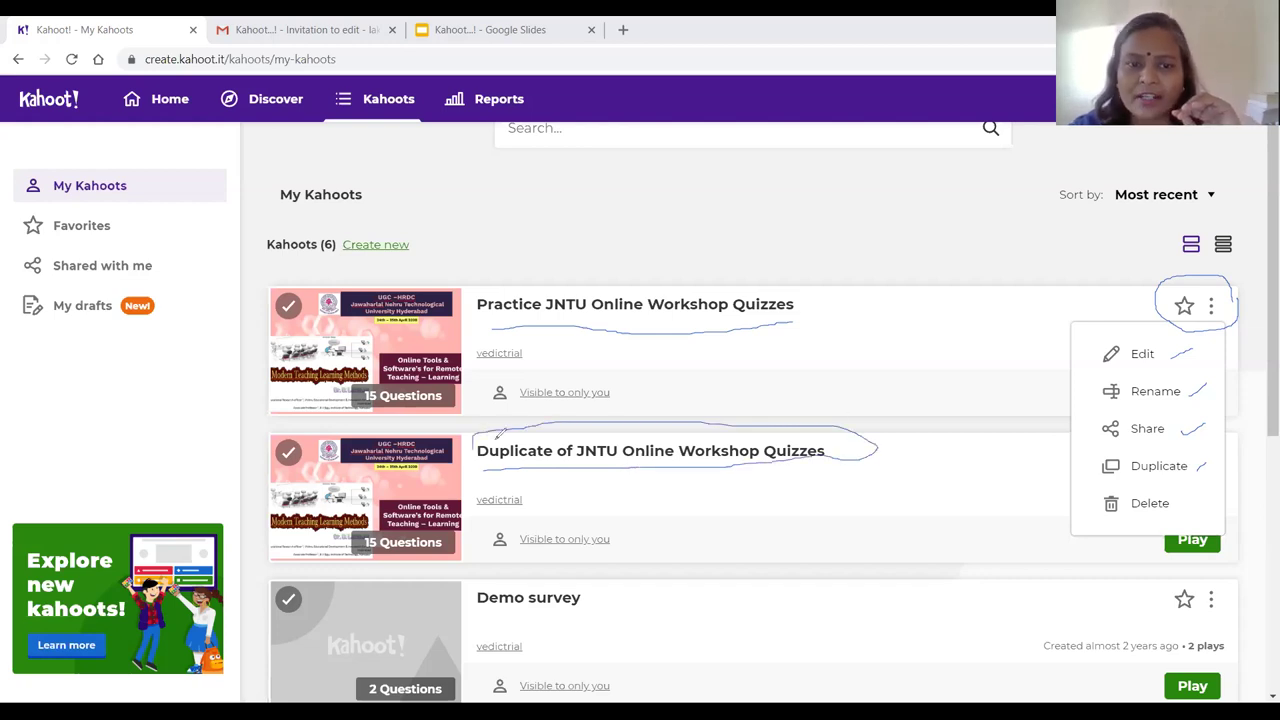
left_click_drag(487, 275, 472, 300)
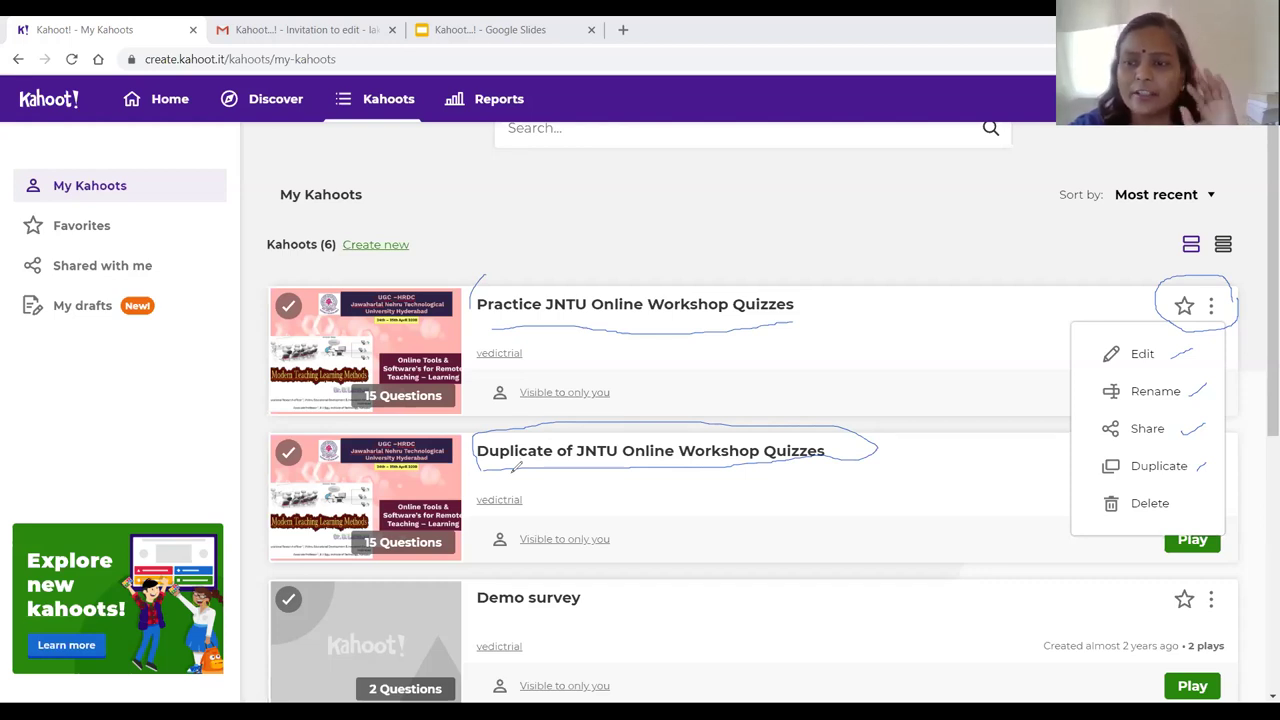
left_click_drag(1190, 505, 1216, 492)
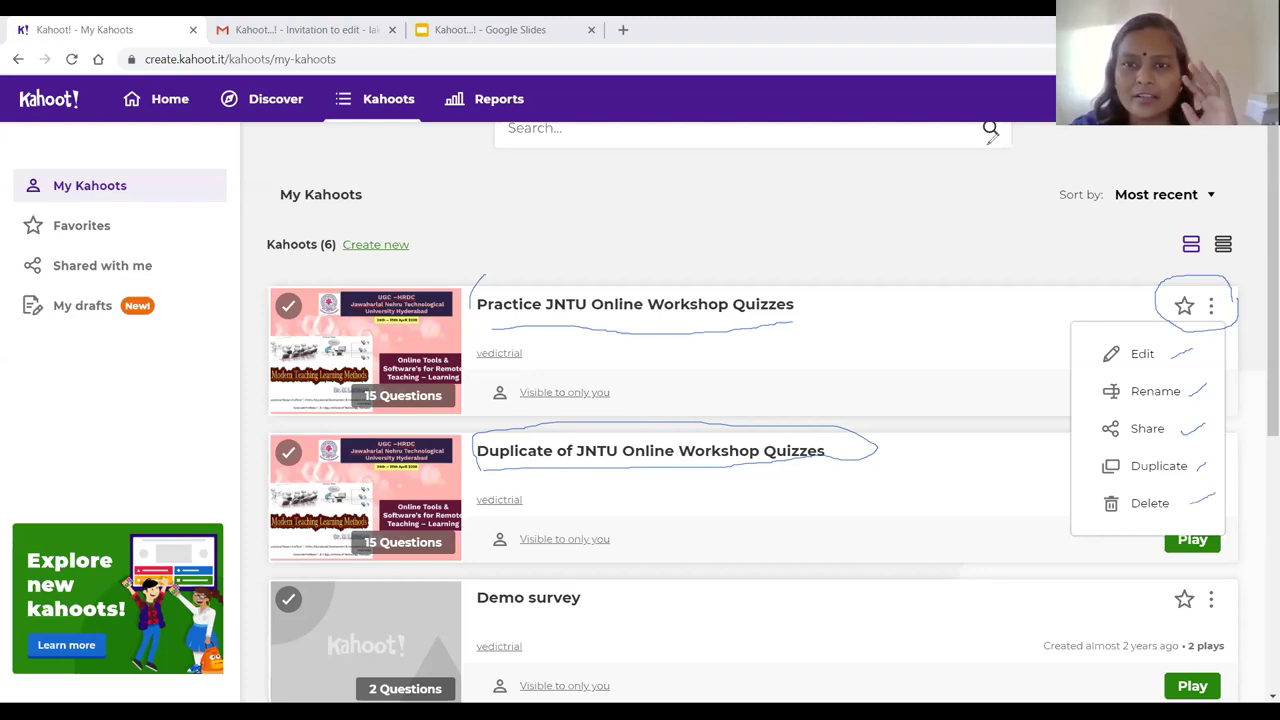
key("e")
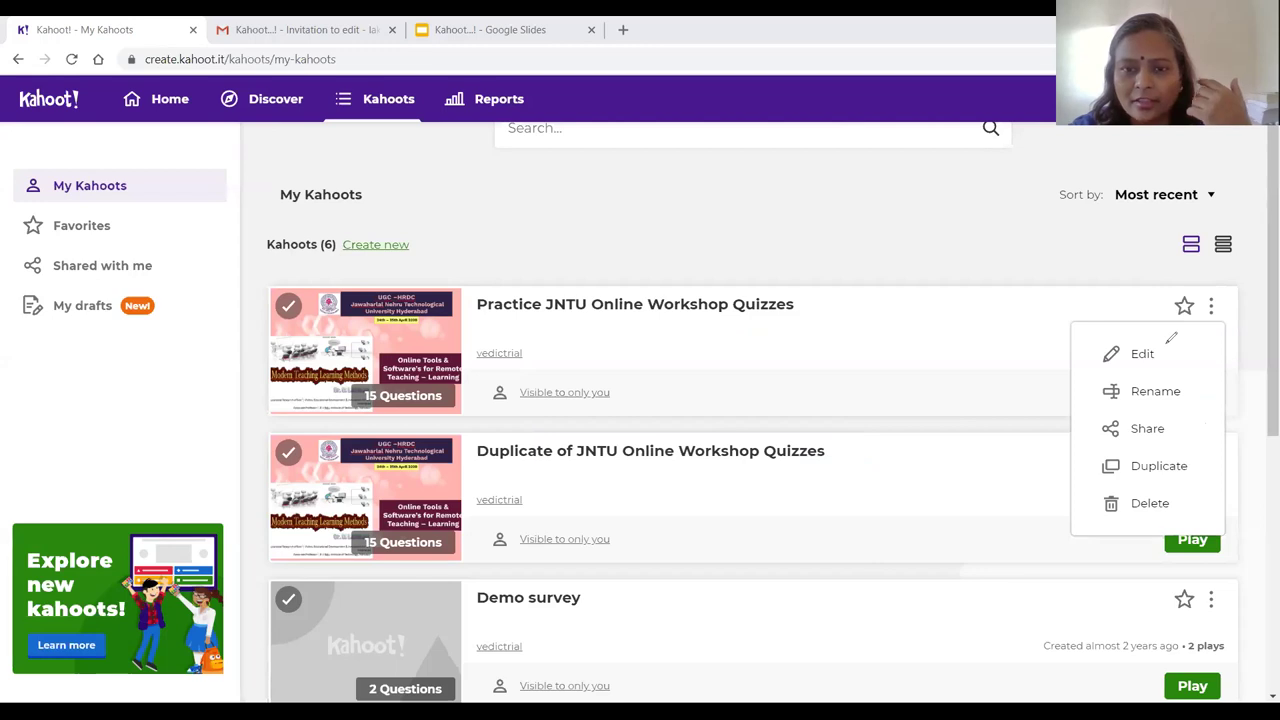
Step: View the sharing form of "Practice JNTU Online Workshop Quizzes" with its Kahoot user field, and go back without sharing
left_click(1127, 437)
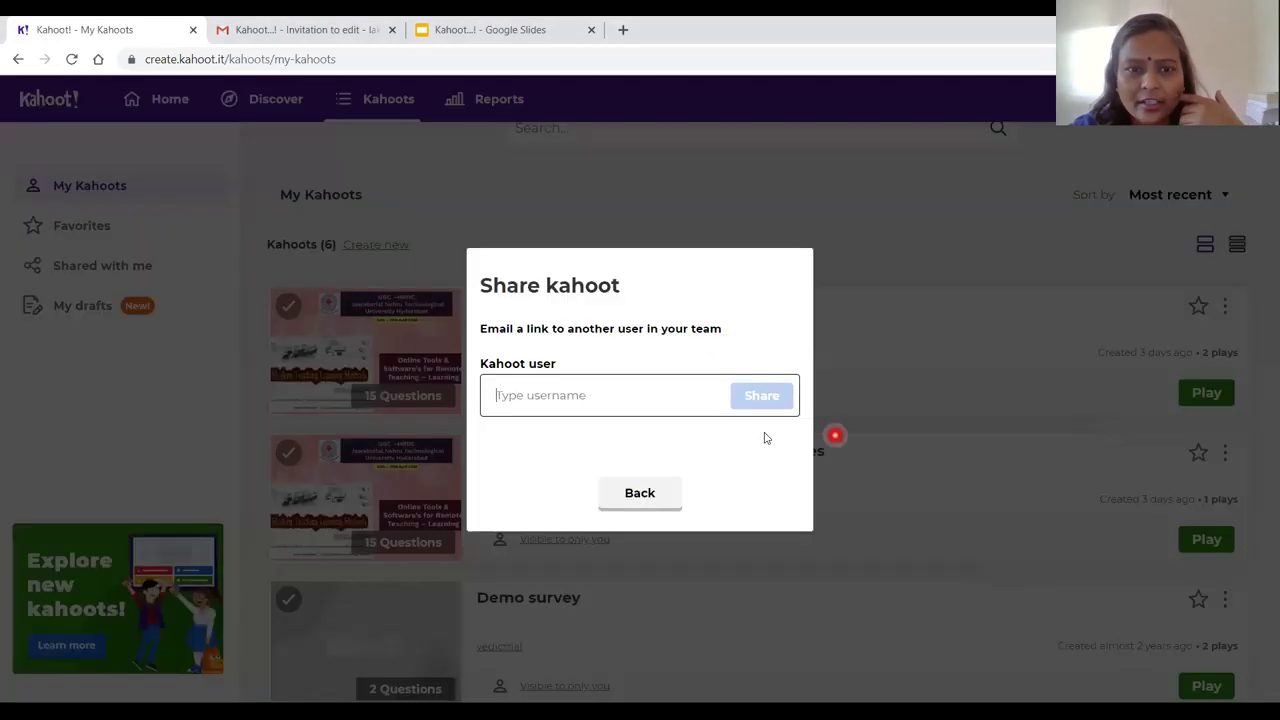
left_click(557, 410)
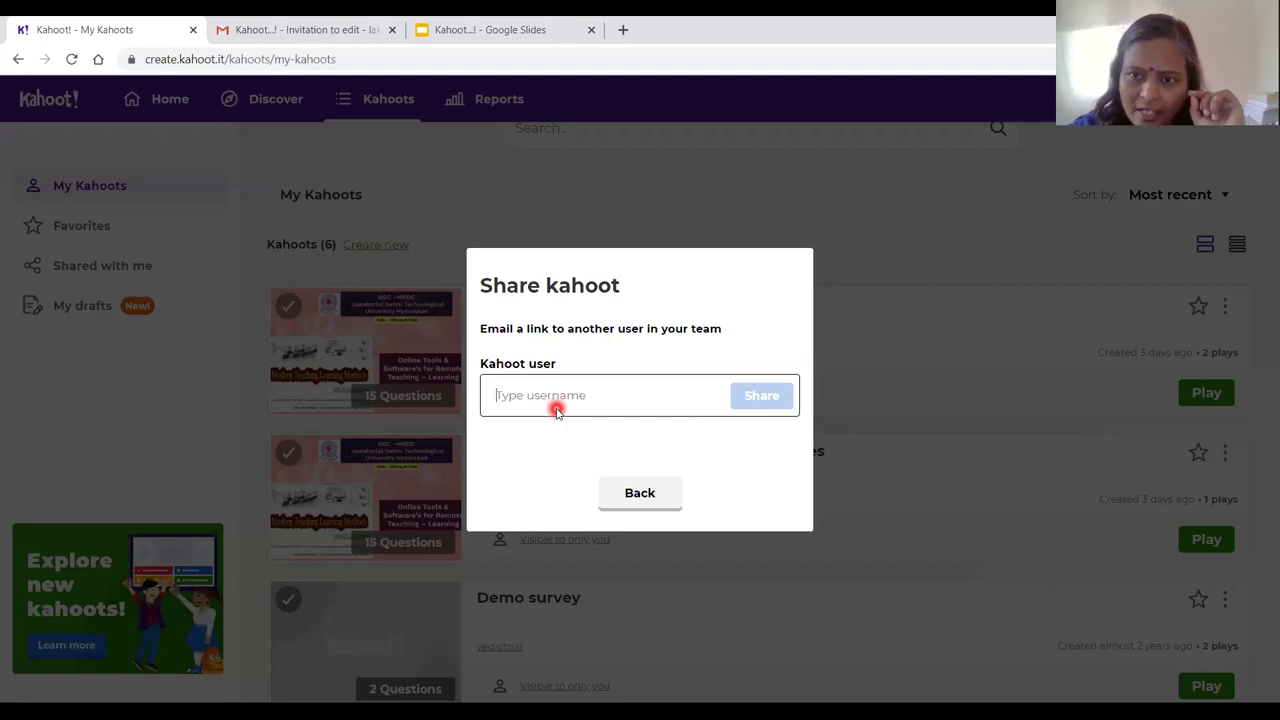
left_click(651, 495)
left_click(959, 459)
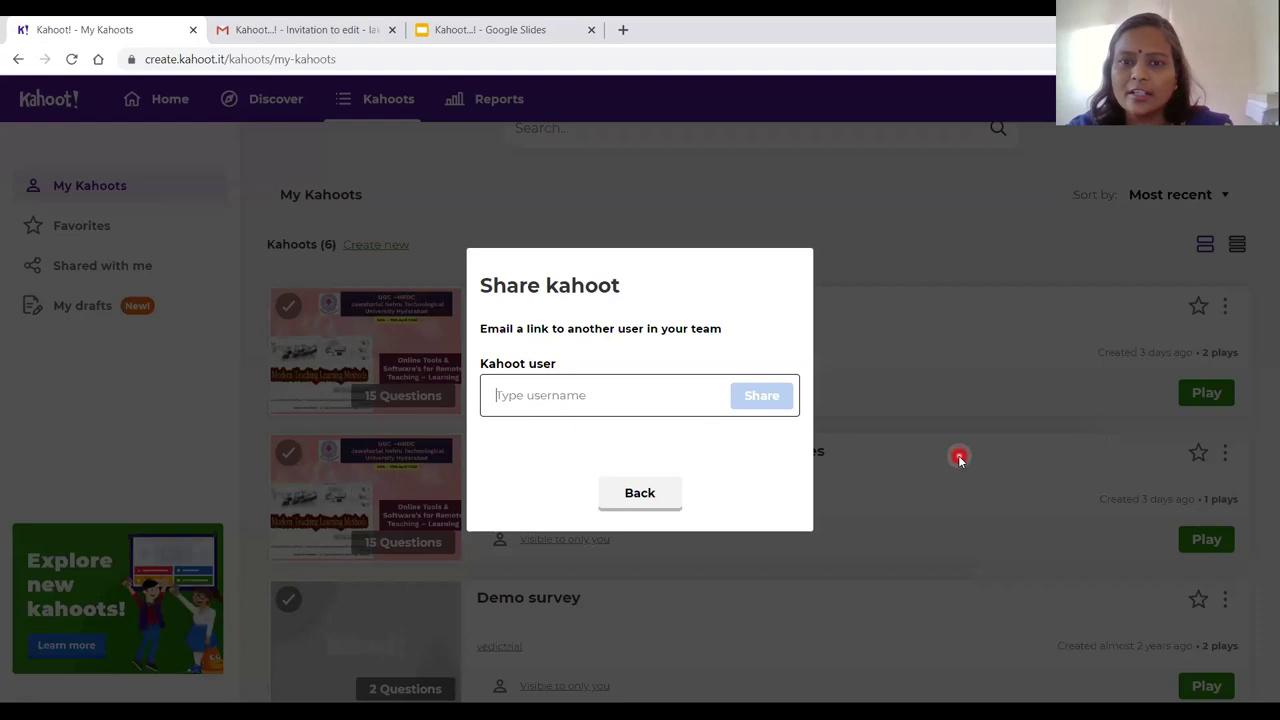
left_click(640, 492)
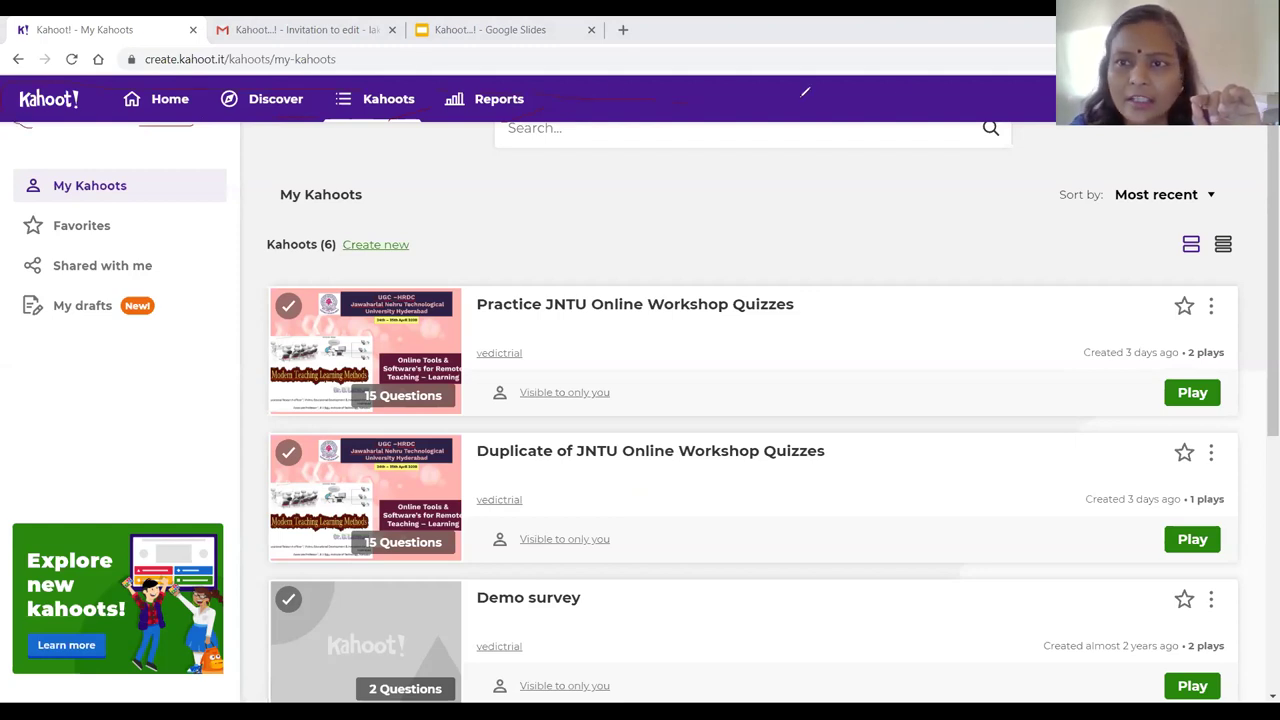
Step: Outline the main navigation, My Kahoots categories, New badge, list view choices and Create new link with the pen, and erase the drawings
mouse_move(1225, 125)
left_mouse_down()
mouse_move(1019, 154)
mouse_move(427, 141)
mouse_move(228, 110)
mouse_move(50, 115)
left_mouse_up()
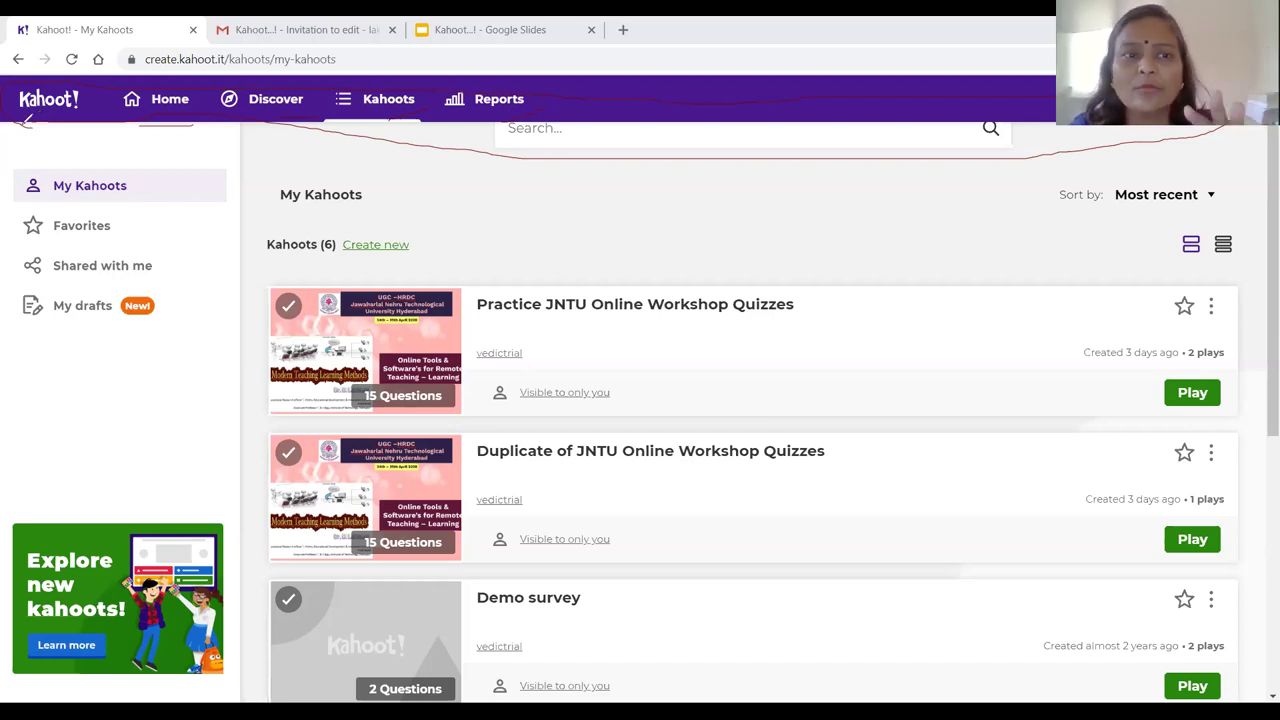
mouse_move(197, 166)
left_mouse_down()
mouse_move(197, 314)
mouse_move(43, 331)
mouse_move(35, 189)
mouse_move(183, 163)
mouse_move(192, 195)
left_mouse_up()
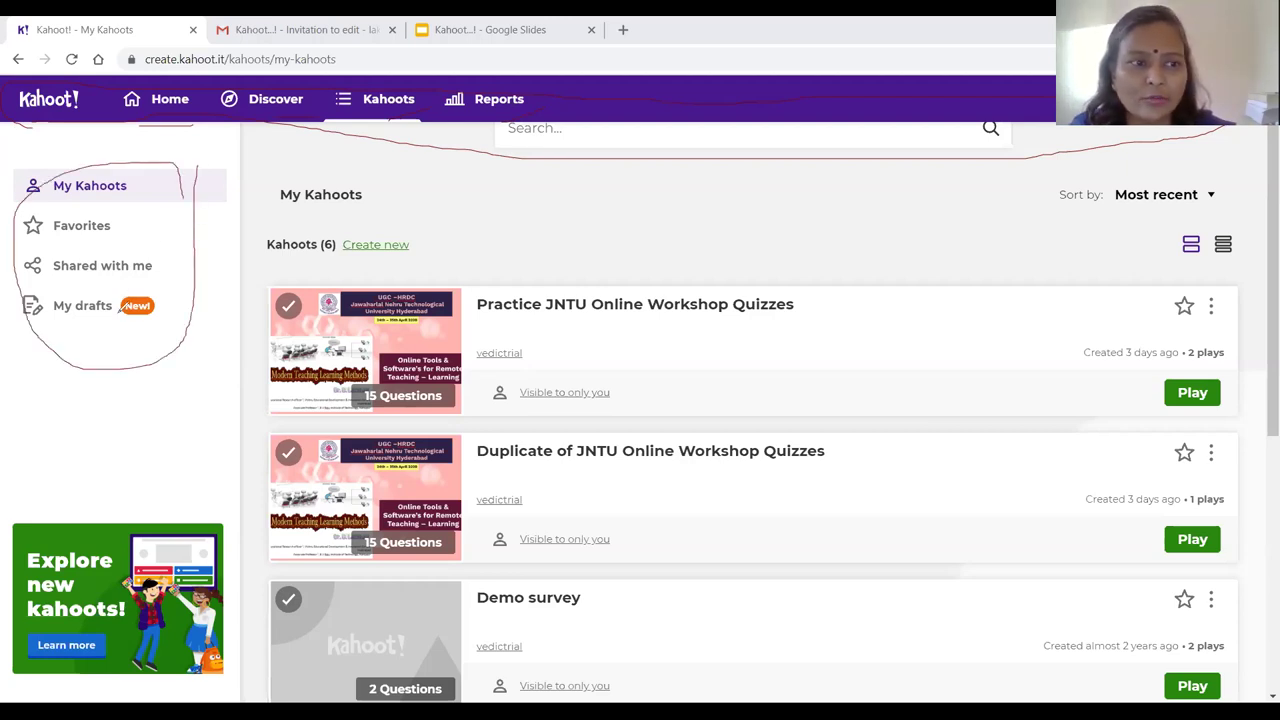
mouse_move(120, 308)
left_mouse_down()
mouse_move(130, 330)
mouse_move(168, 303)
mouse_move(130, 278)
mouse_move(128, 333)
left_mouse_up()
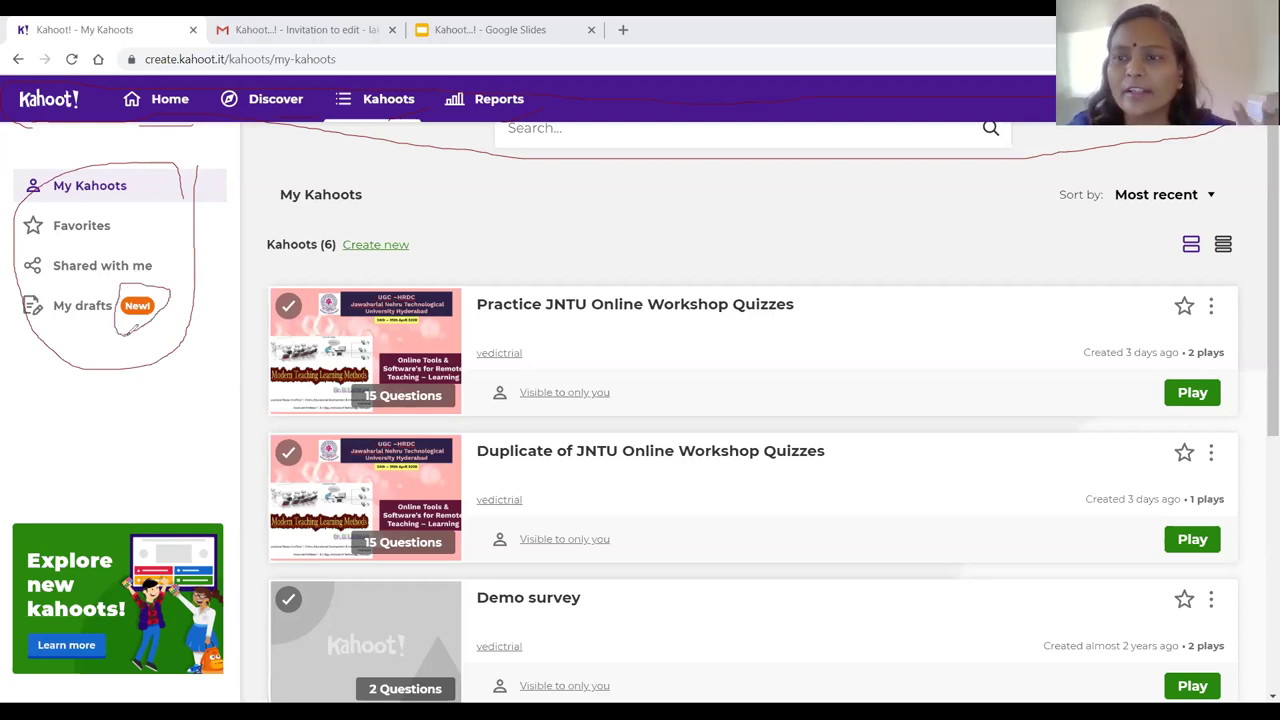
mouse_move(1263, 236)
left_mouse_down()
mouse_move(1200, 280)
mouse_move(1165, 223)
mouse_move(1216, 218)
mouse_move(1260, 248)
left_mouse_up()
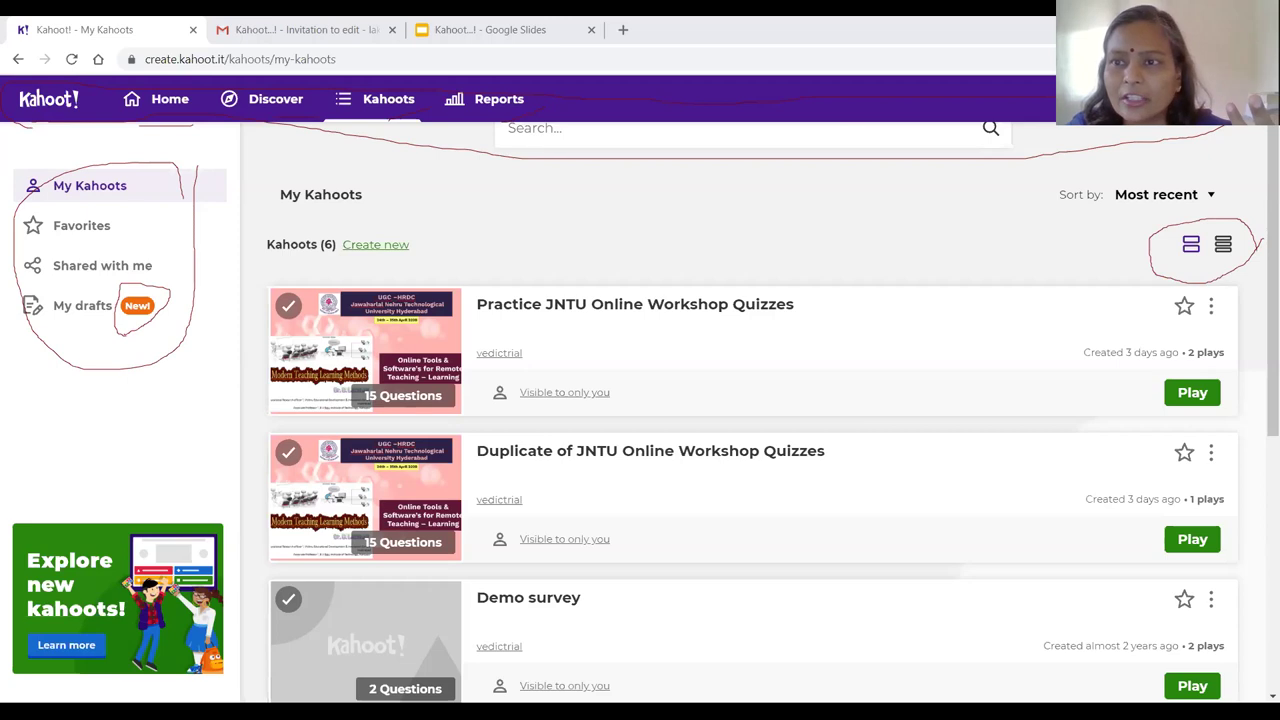
mouse_move(424, 236)
left_mouse_down()
mouse_move(402, 258)
mouse_move(338, 248)
left_mouse_up()
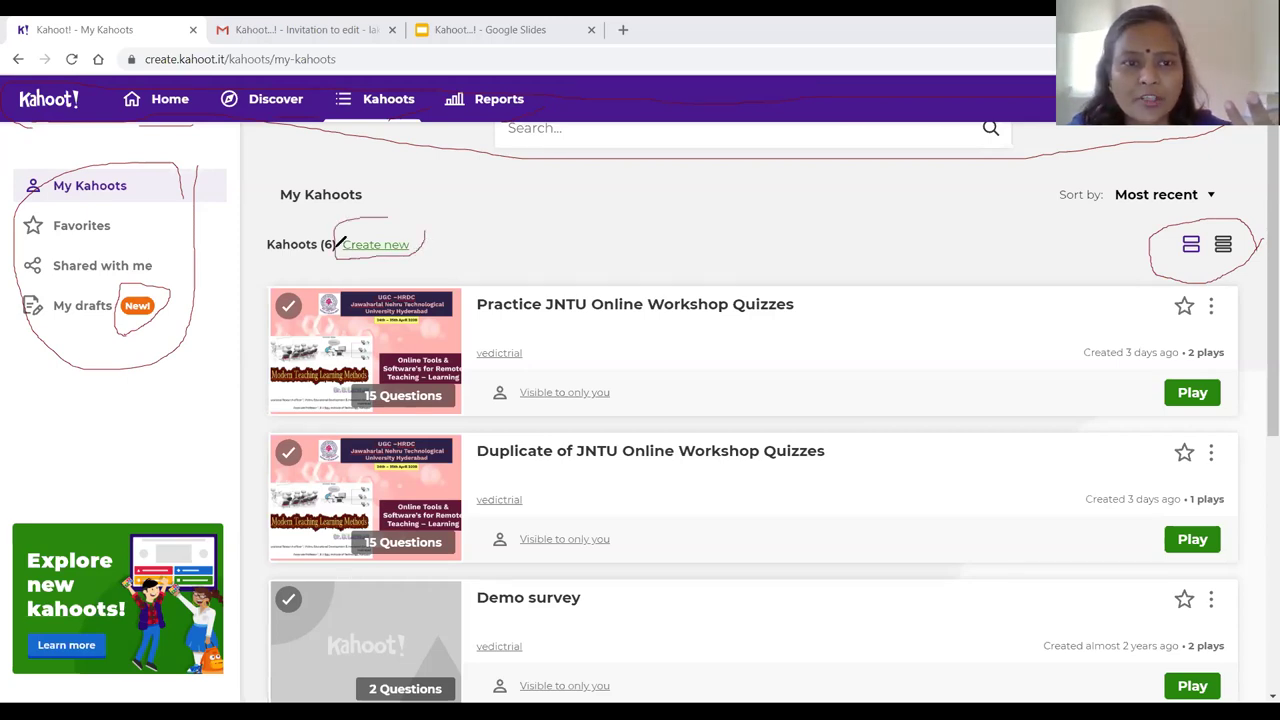
key("e")
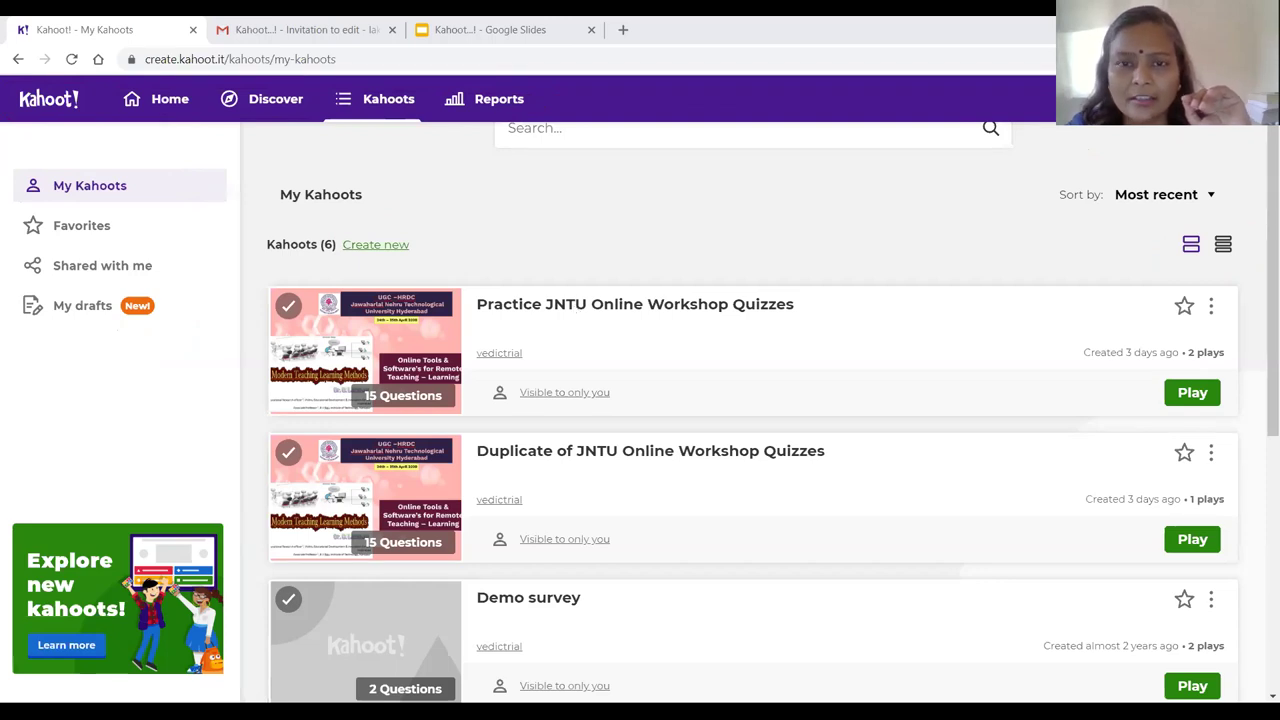
Step: Create a new kahoot and enter "Which is fruit?" as the first quiz question
left_click(577, 311)
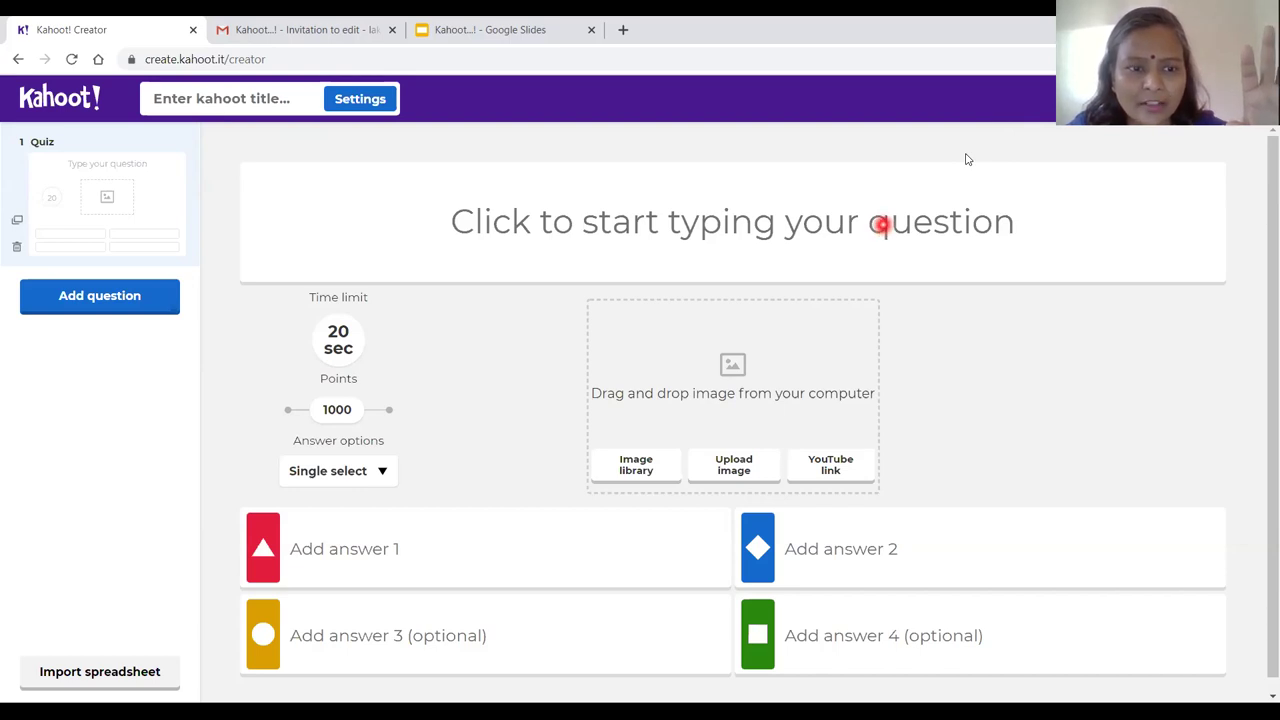
left_click(150, 168)
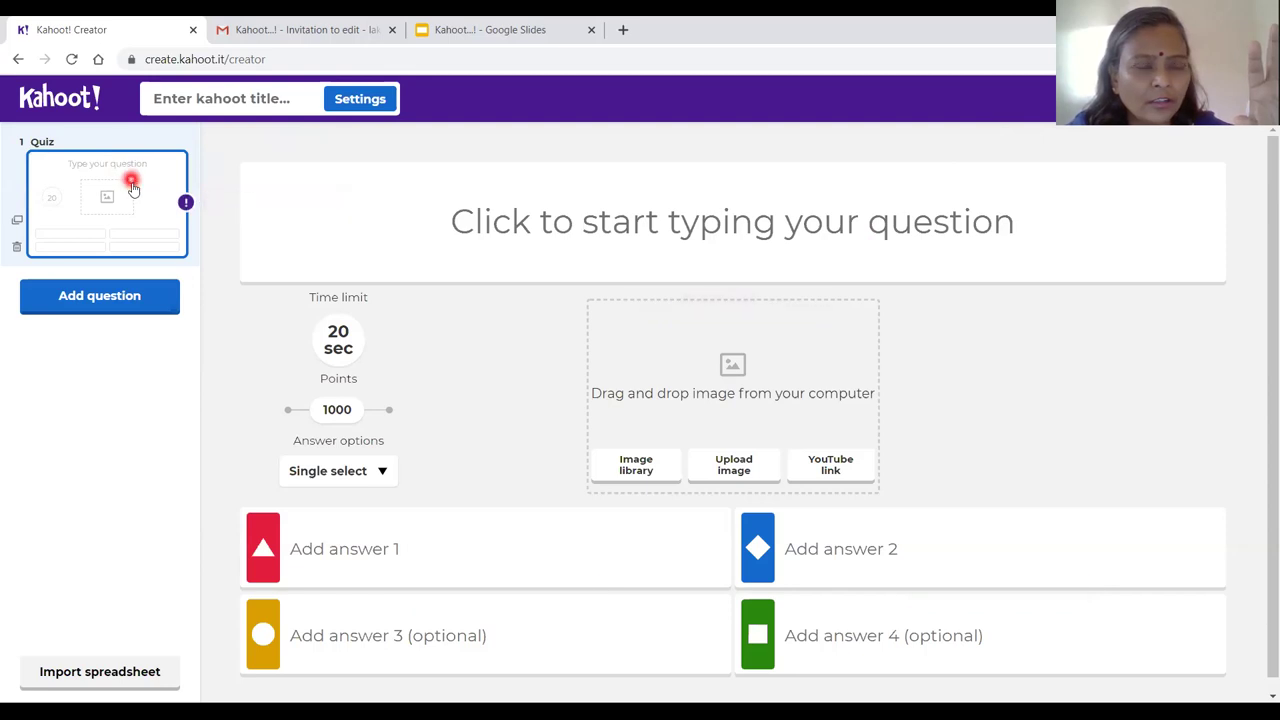
left_click(829, 224)
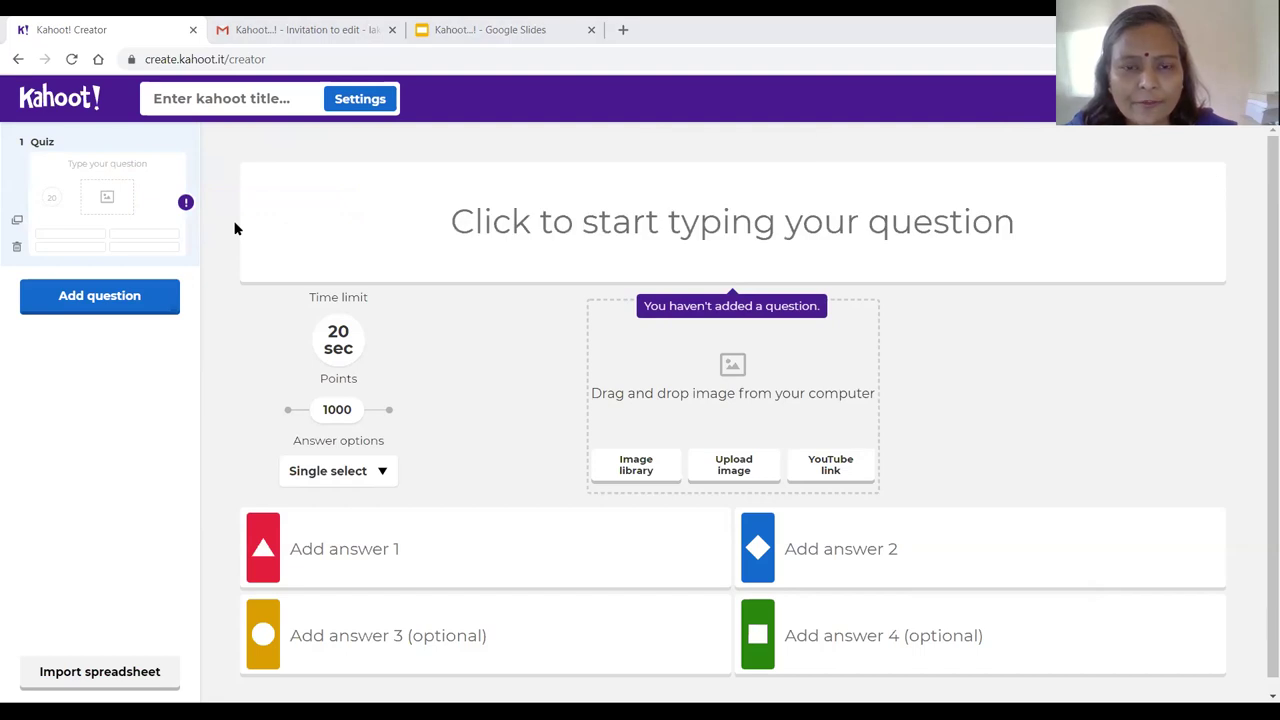
left_click(595, 214)
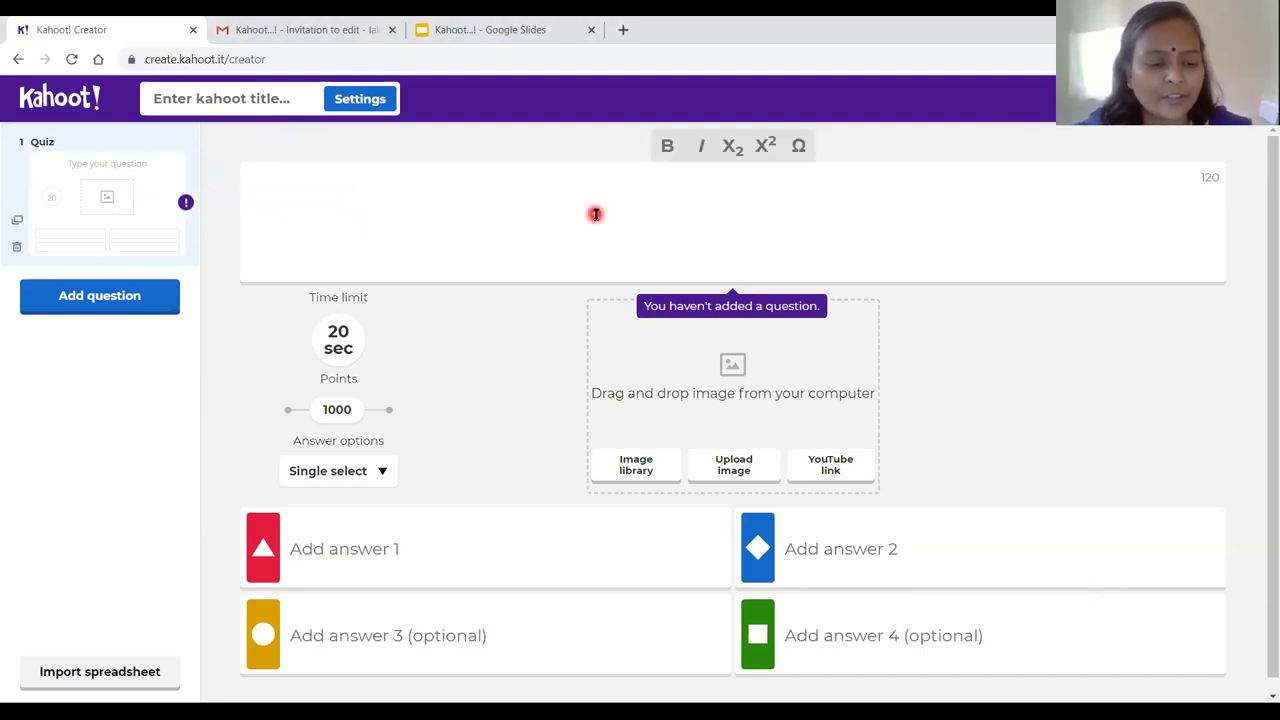
type("Which is")
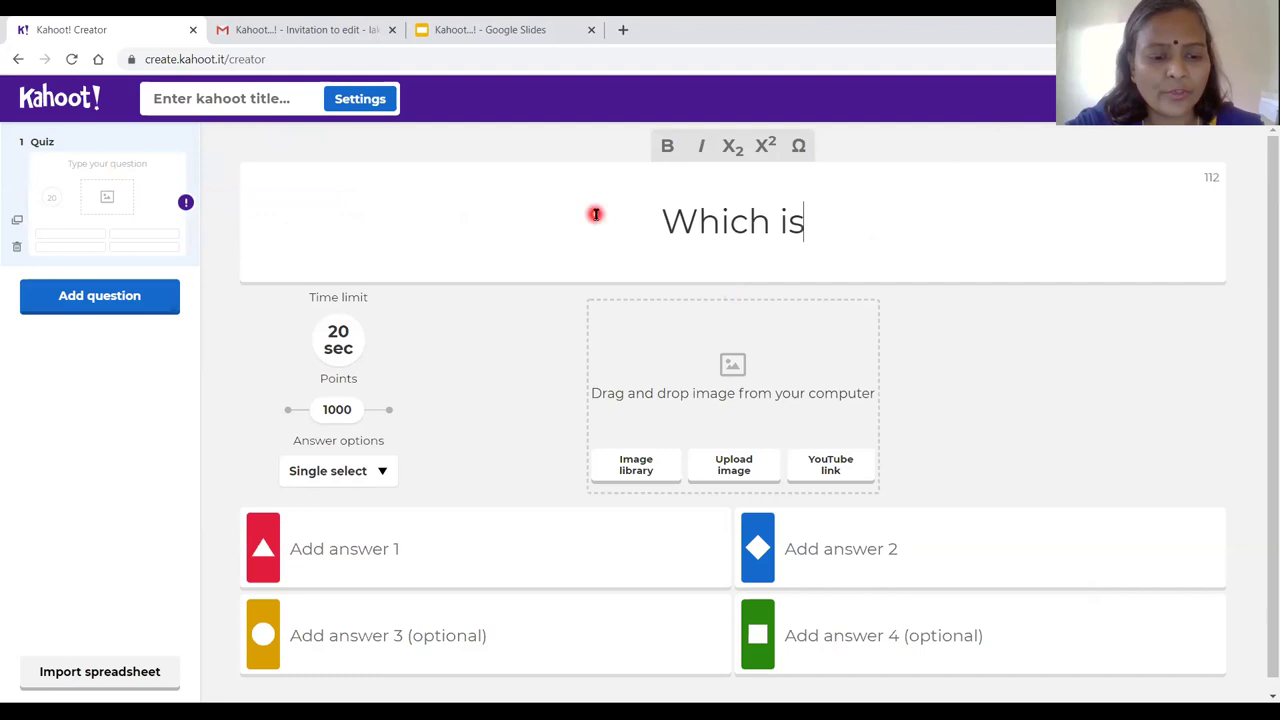
type(" fruit?")
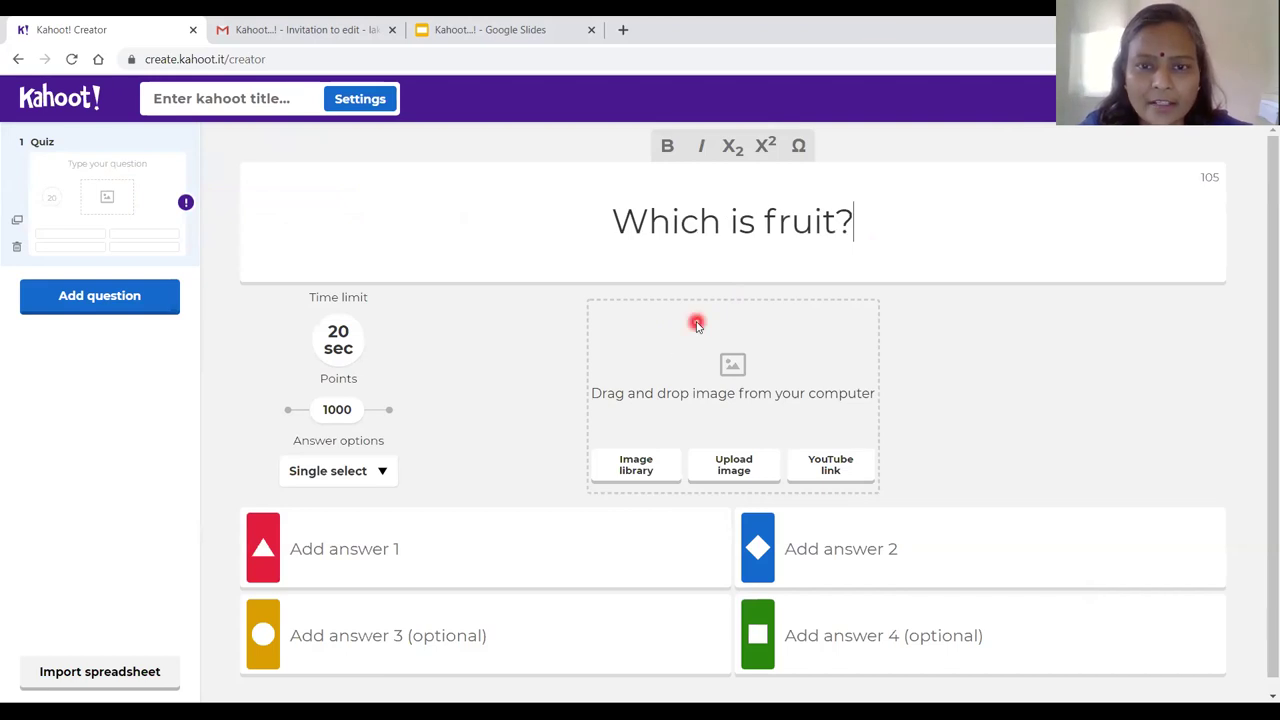
scroll(700, 320, "down", 1)
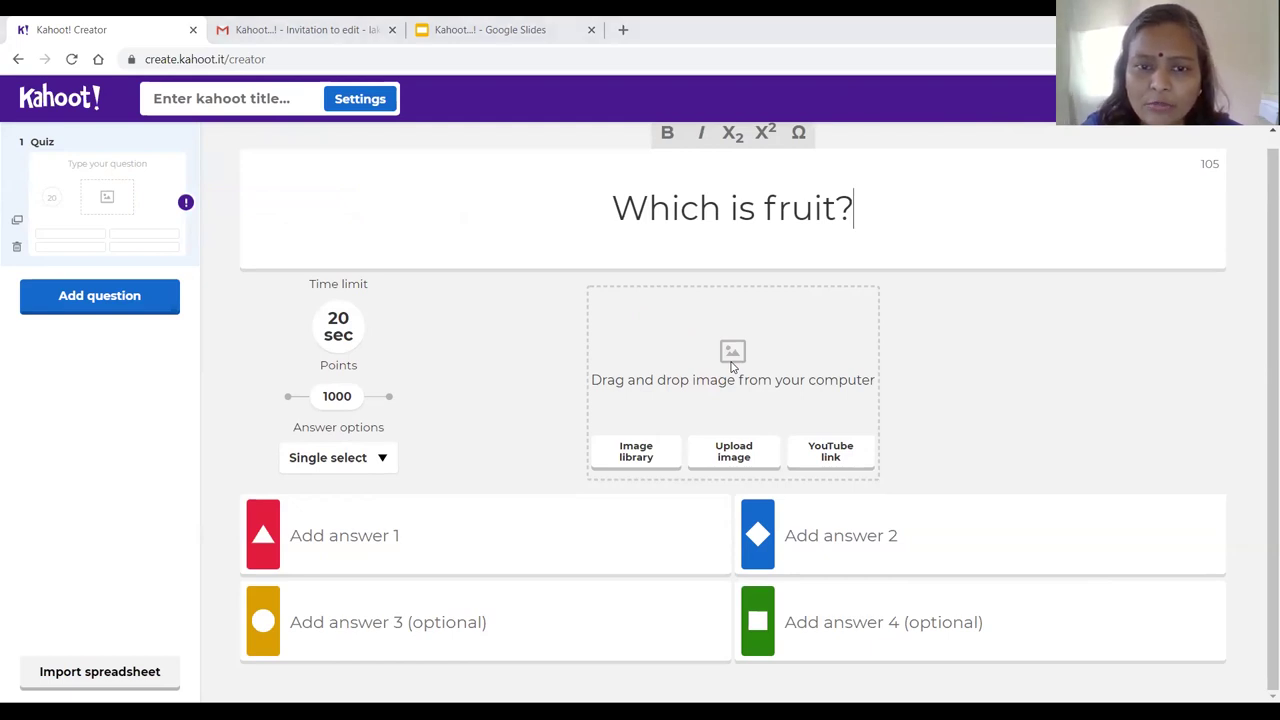
Step: Add the halved avocado picture from the Kahoot image library to the first question
left_click(669, 309)
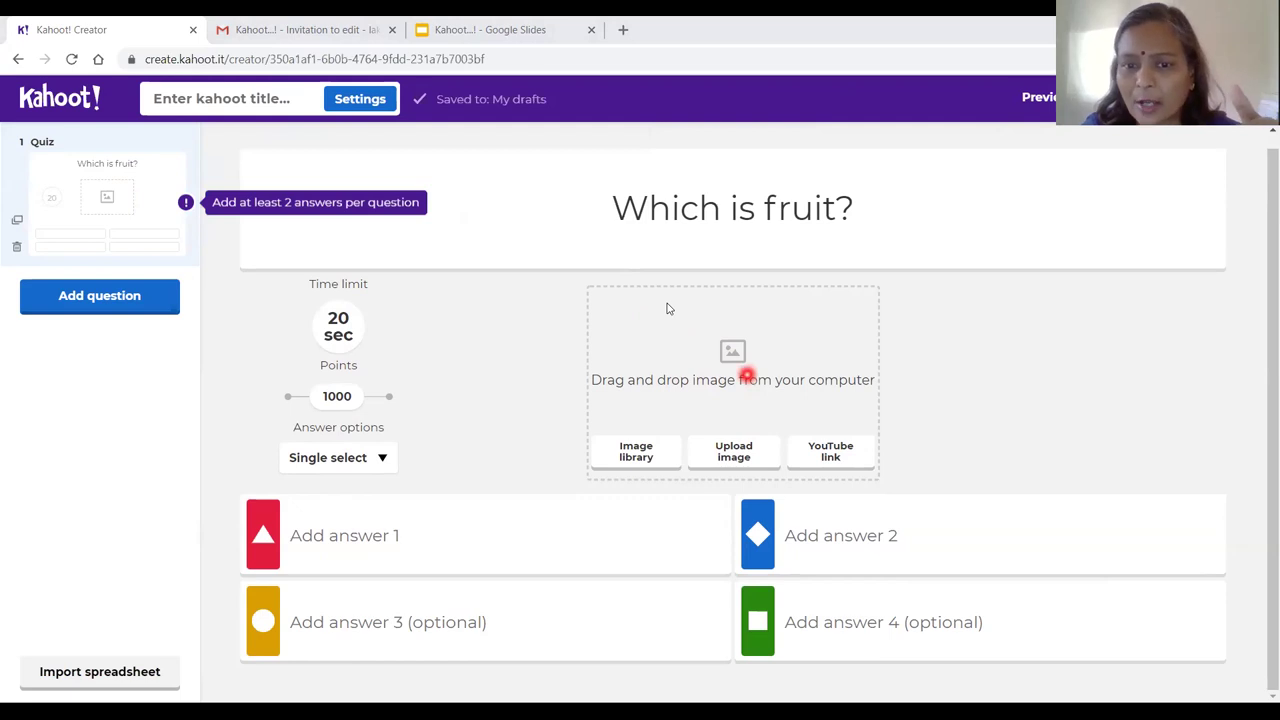
left_click(733, 458)
left_click(840, 450)
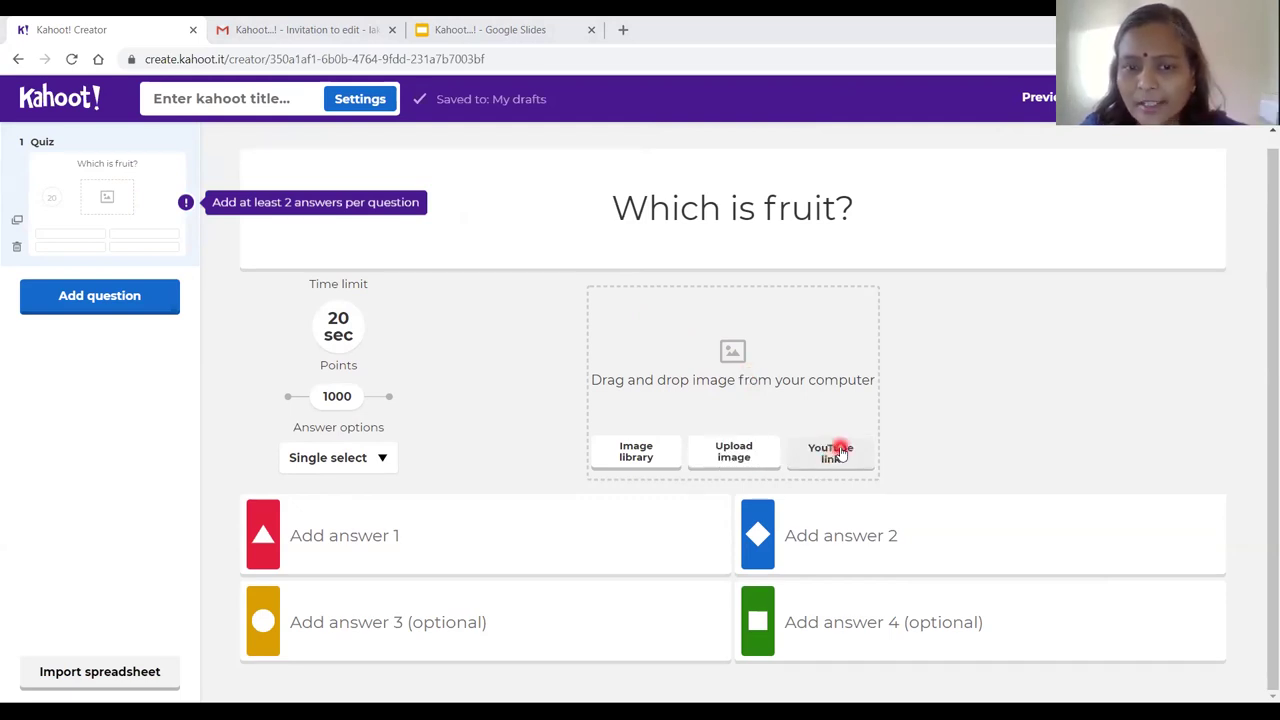
left_click(645, 455)
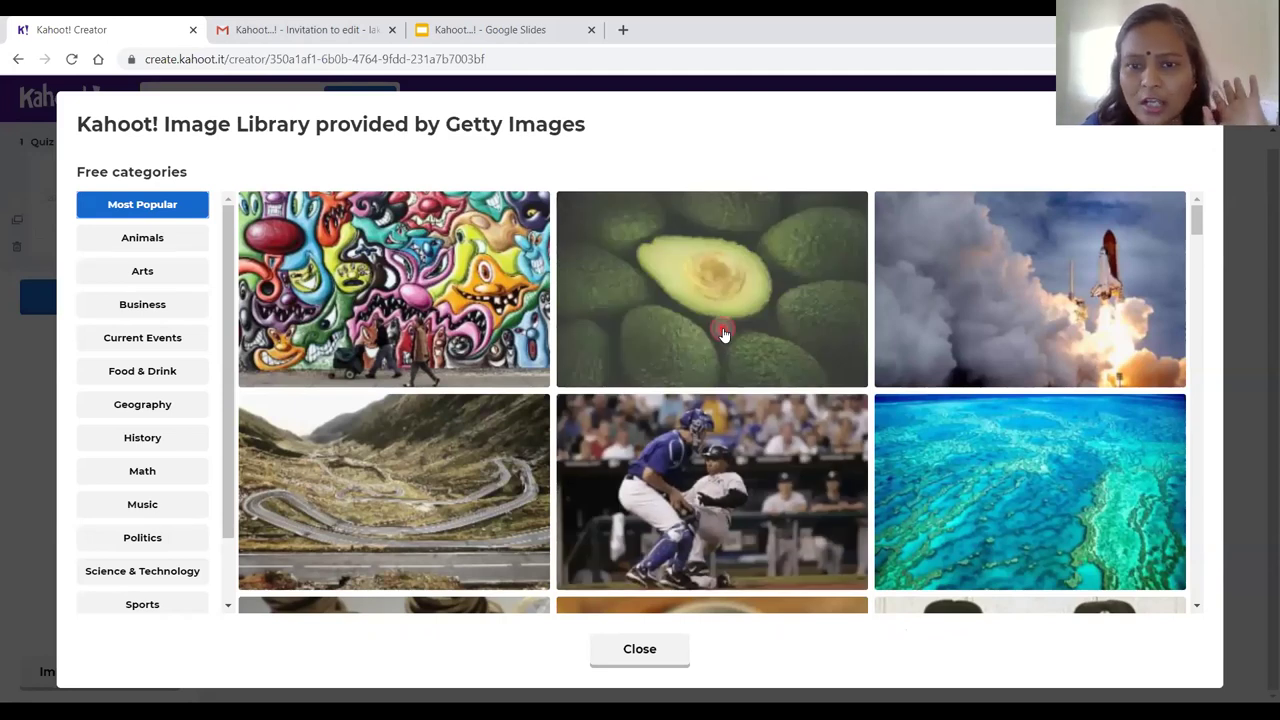
left_click(723, 334)
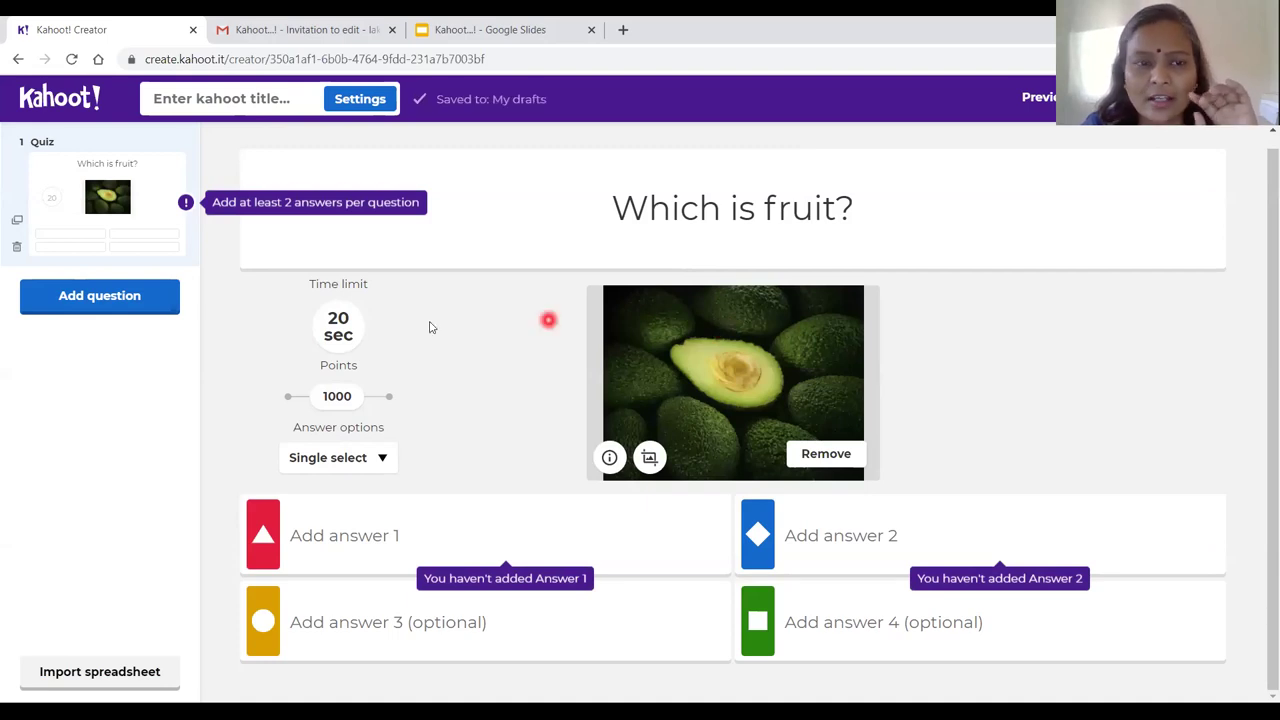
Step: Reword the first question as "What is this fruit?"
scroll(449, 329, "up", 1)
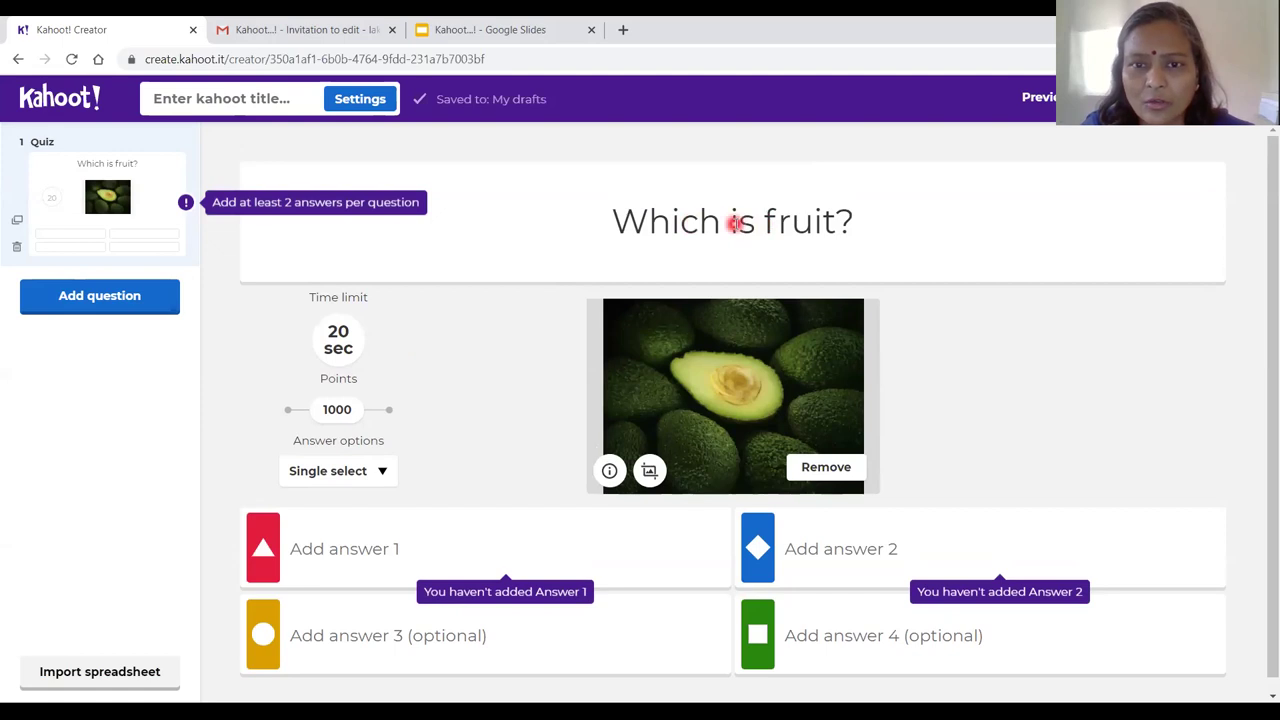
left_click_drag(724, 222, 622, 219)
type("What is ")
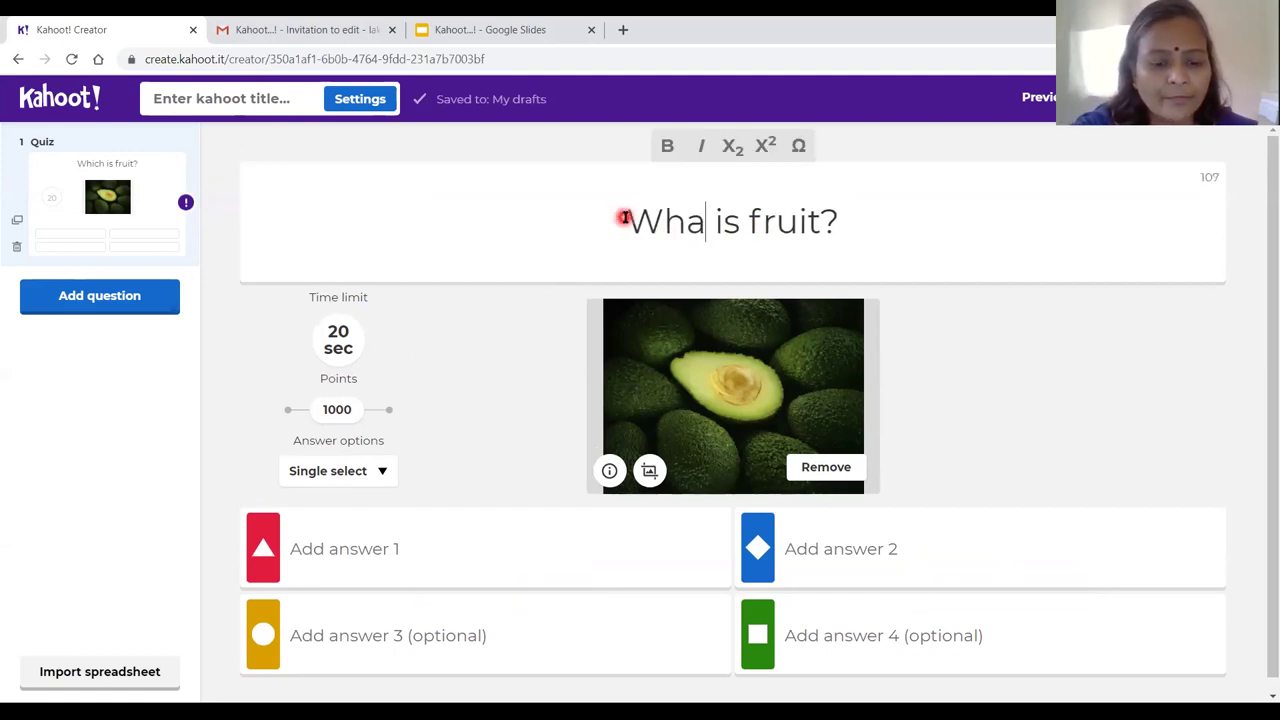
type("this")
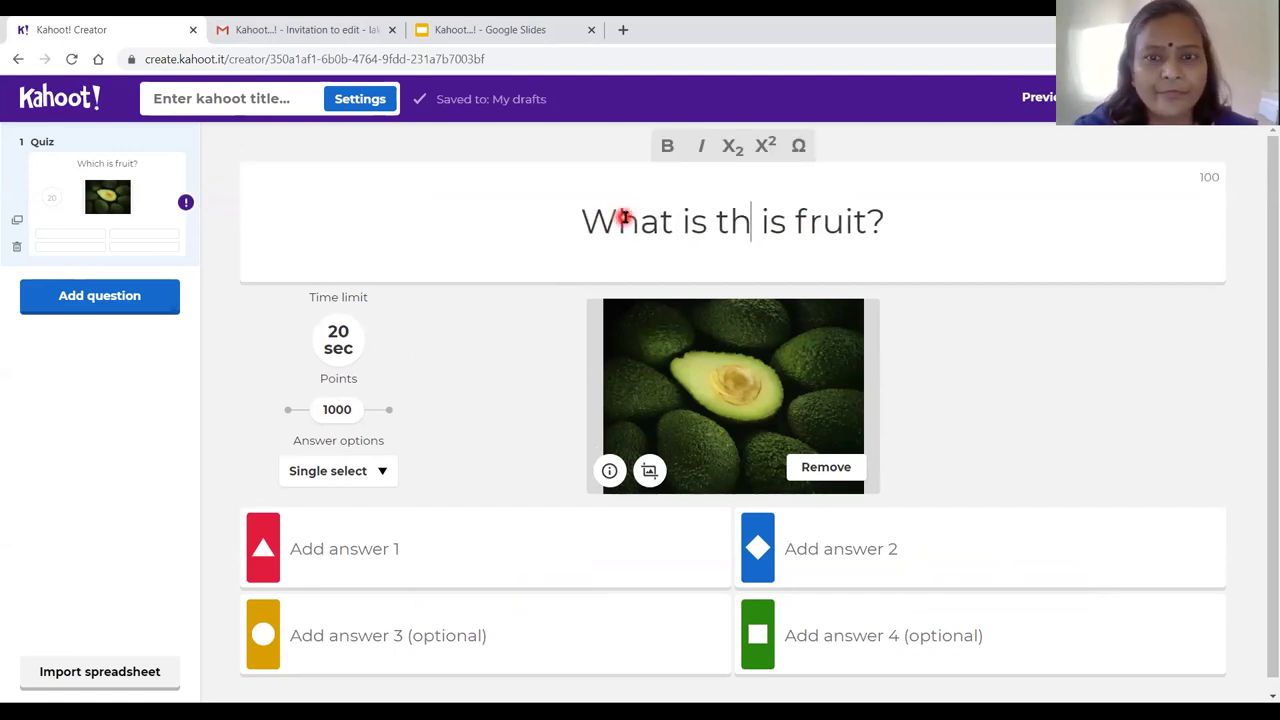
key("Delete")
key("Delete")
key("Delete")
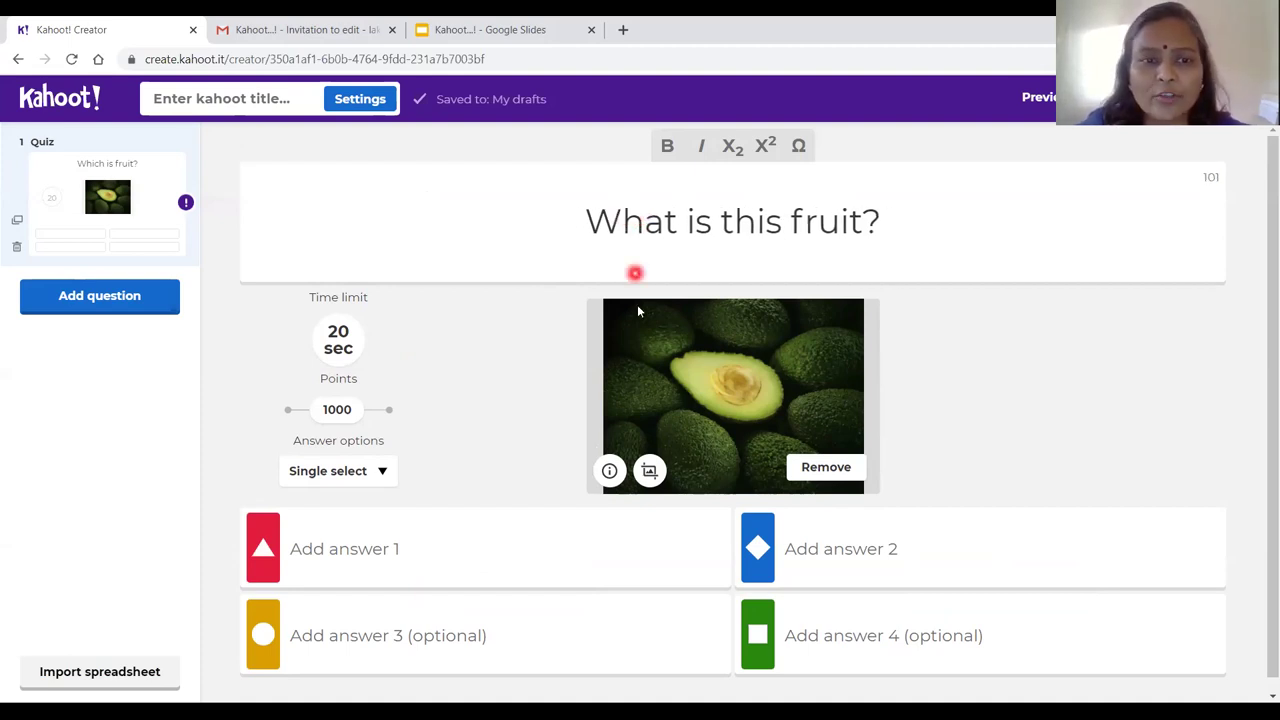
Step: Set the fruit question's time limit to 60 seconds and highlight its question text
left_click(352, 344)
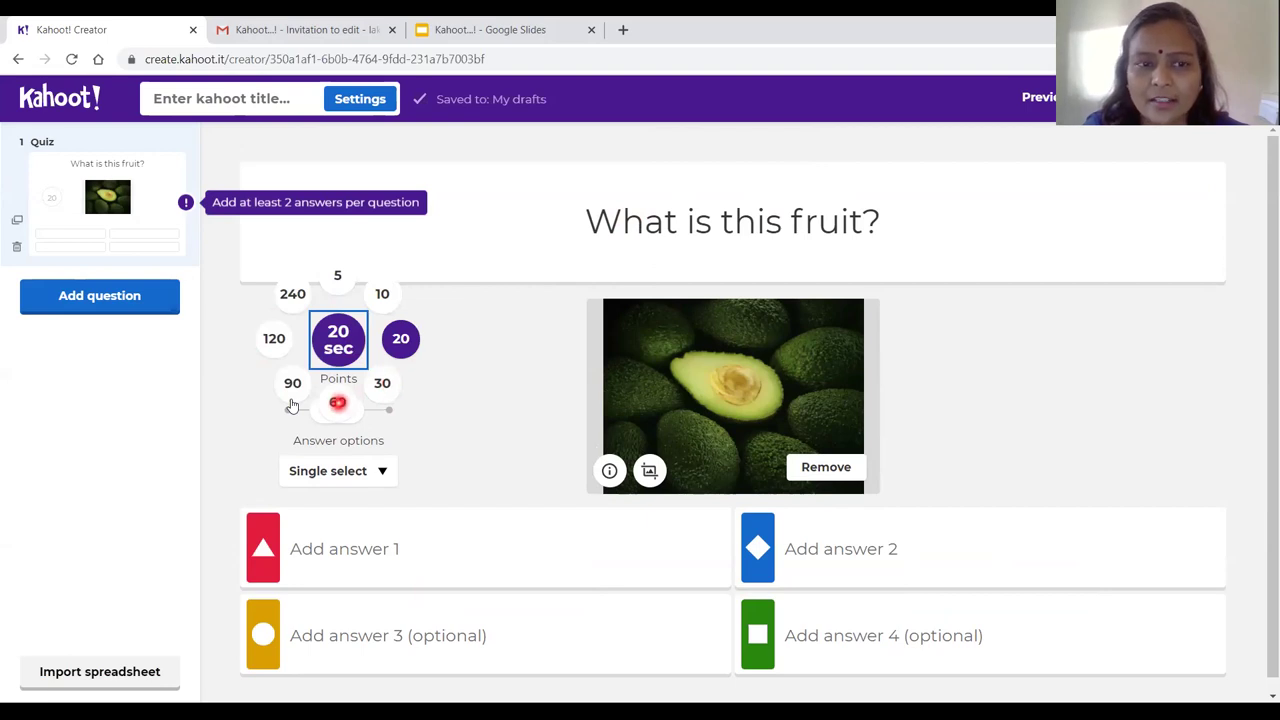
left_click(337, 402)
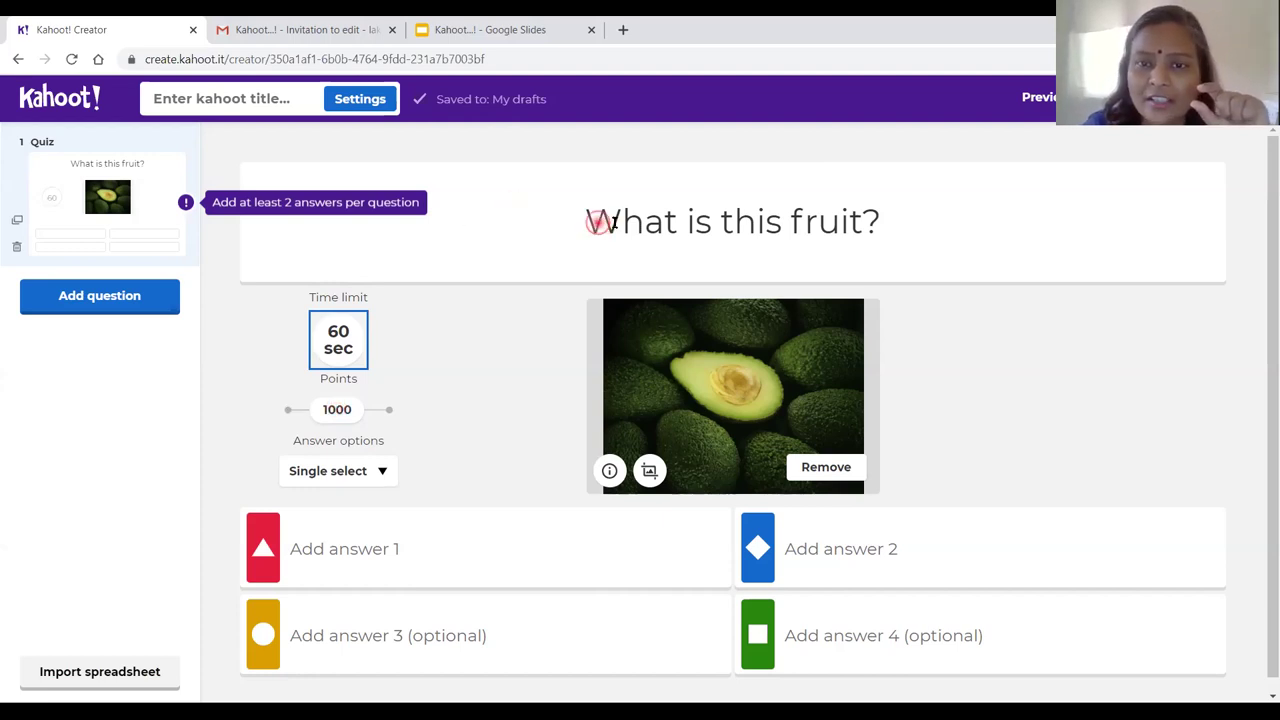
left_click_drag(588, 221, 897, 226)
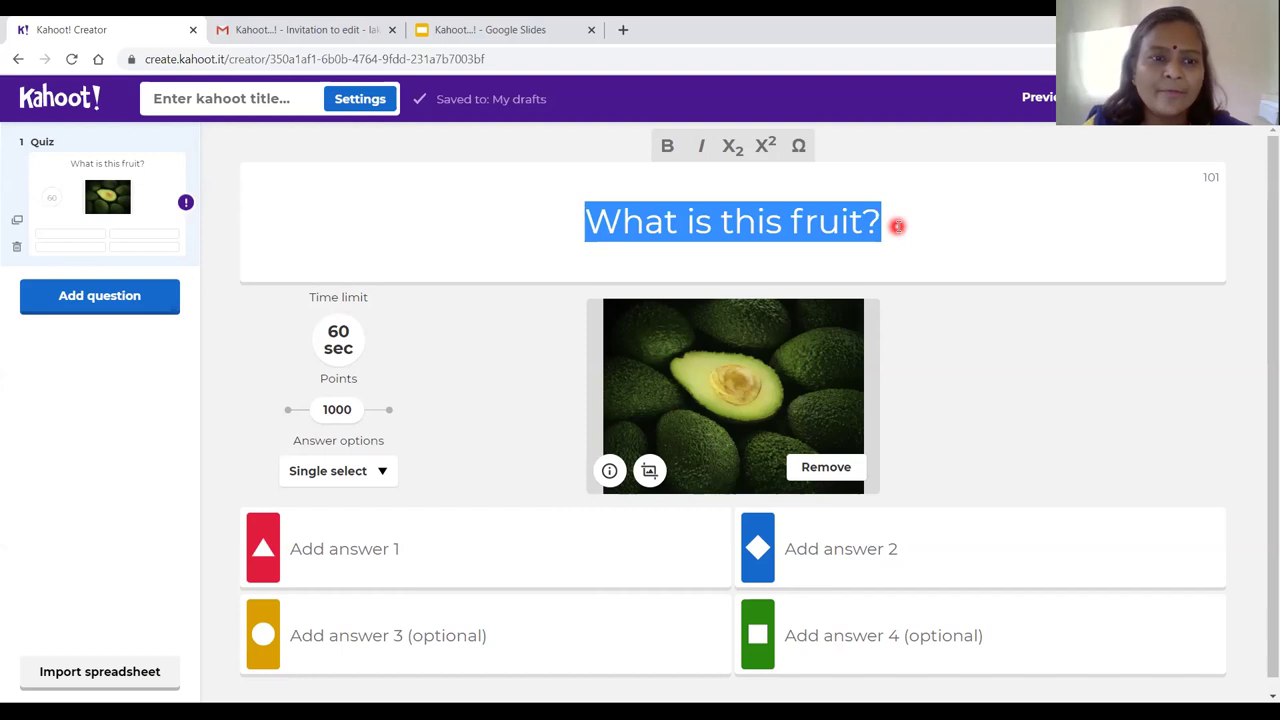
Step: Try the other points settings of the fruit question and return the points to 1000
left_click(389, 409)
left_click_drag(389, 409, 287, 412)
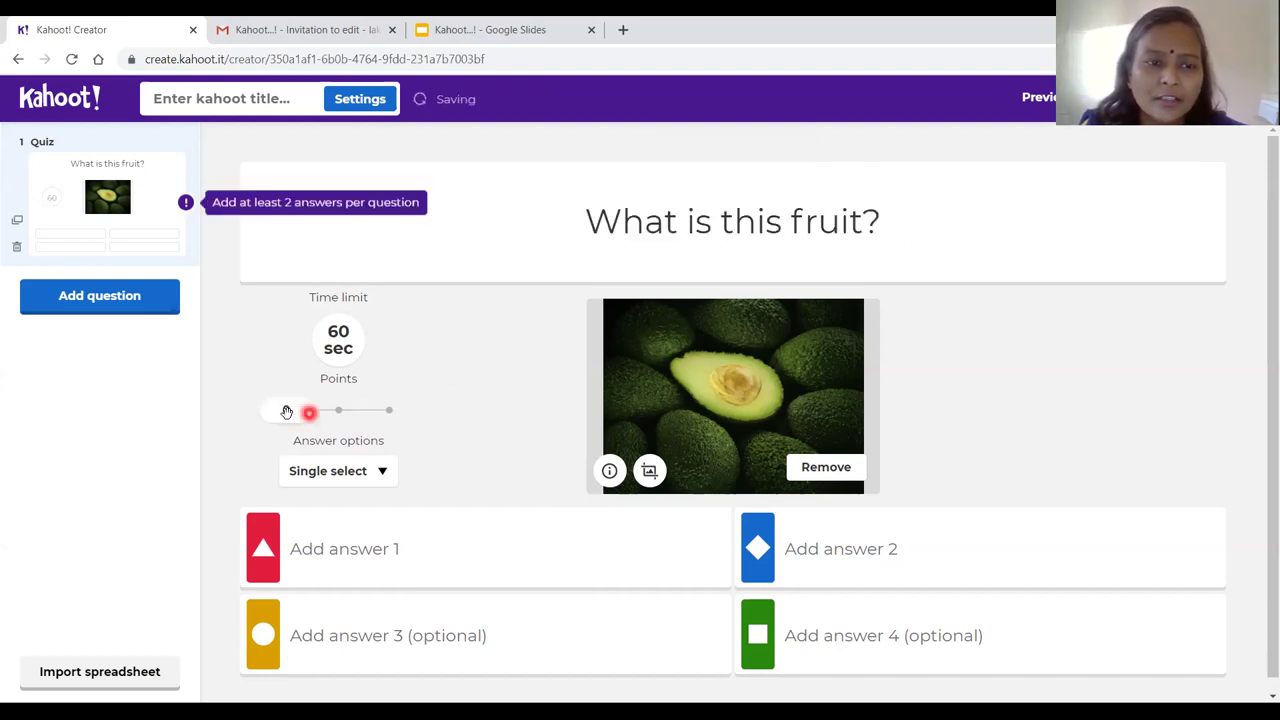
key("Right")
key("Right")
key("Left")
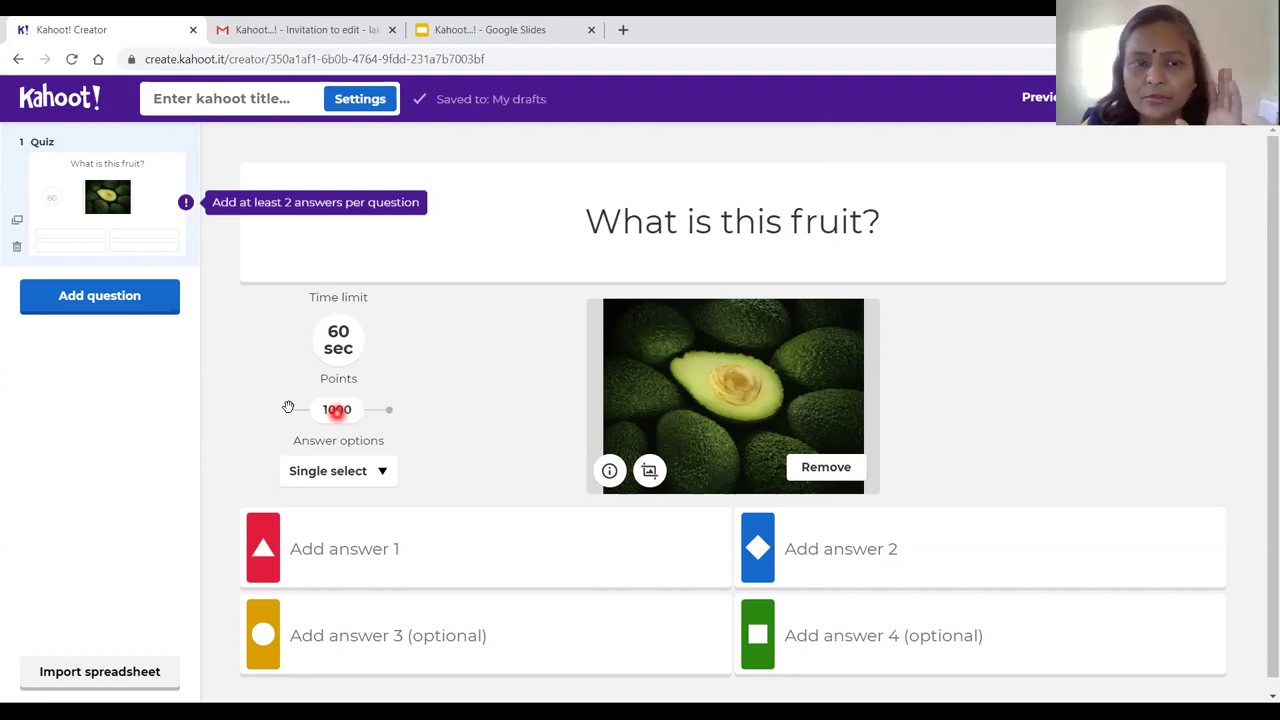
Step: Enter "Apple" and "Orange" as the first two answers of the fruit question
left_click(390, 556)
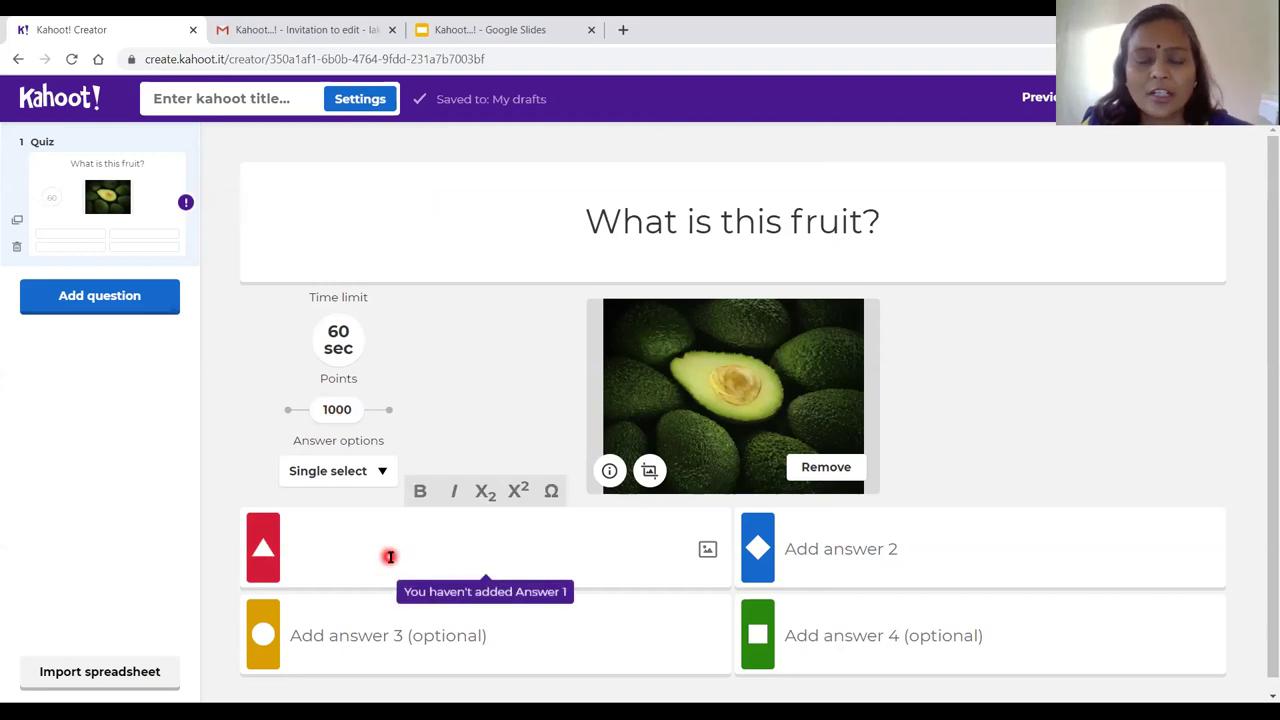
type("Apple")
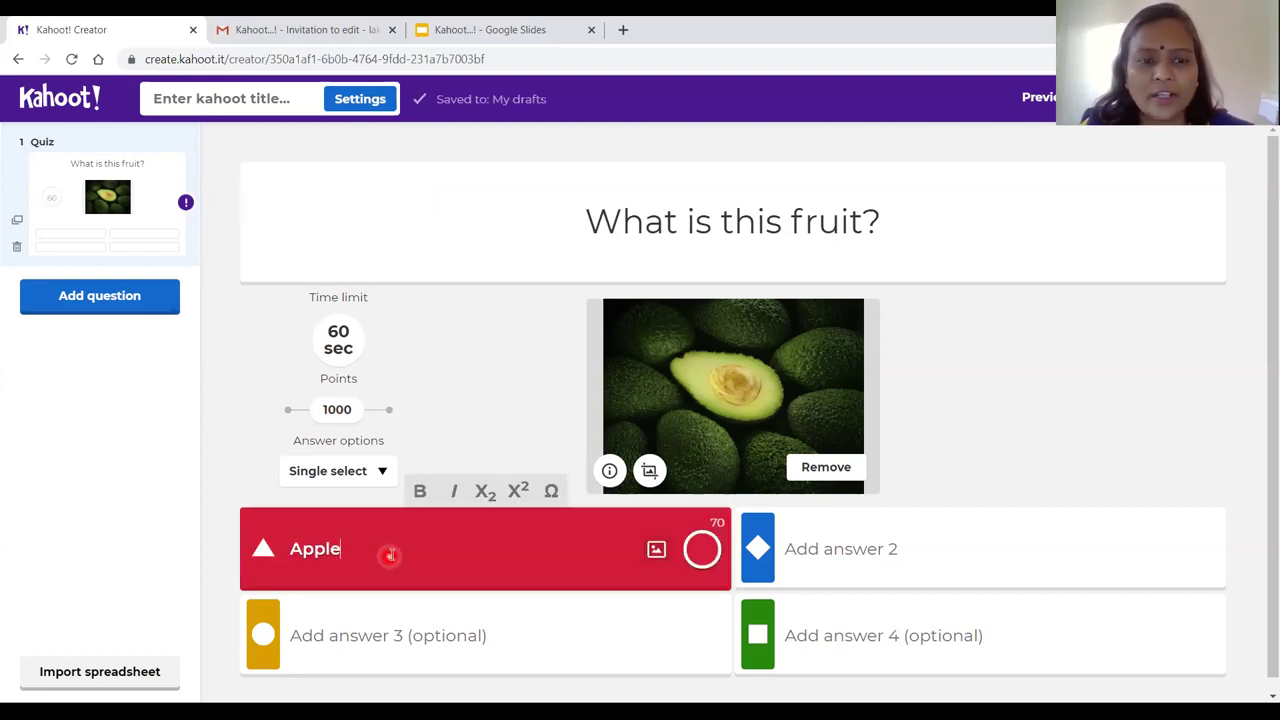
left_click(869, 543)
type("Or")
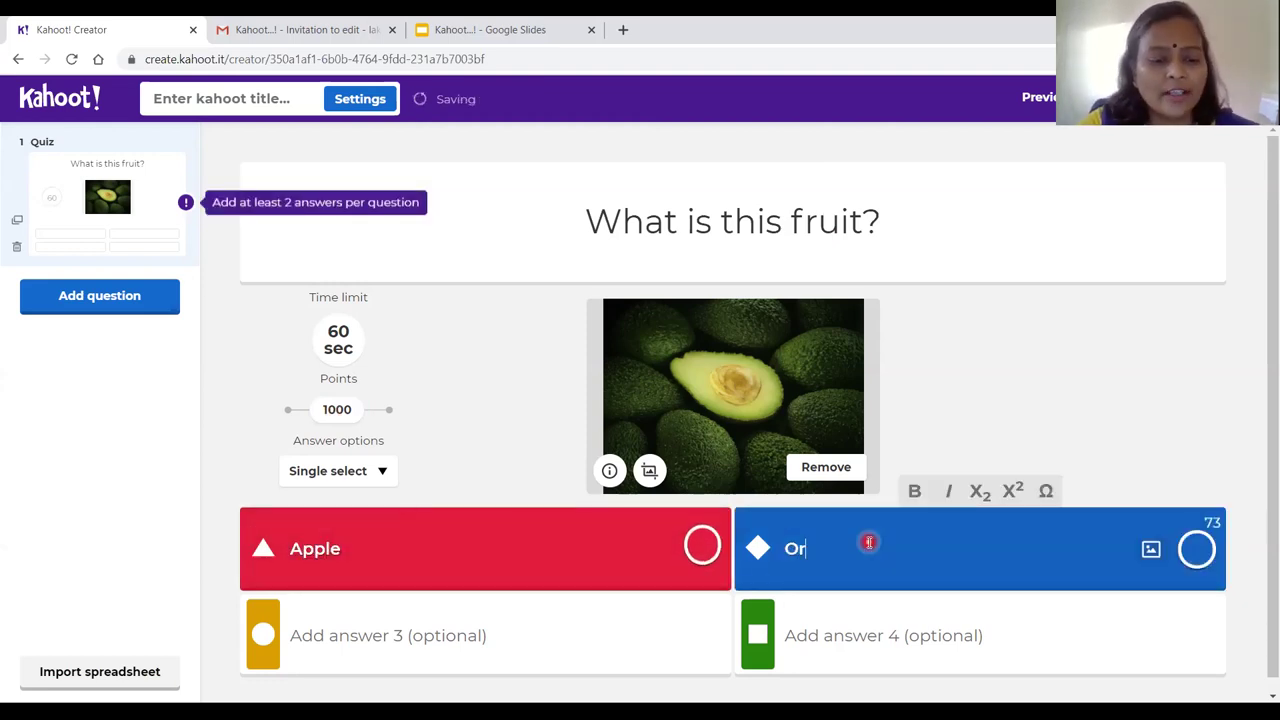
type("ange")
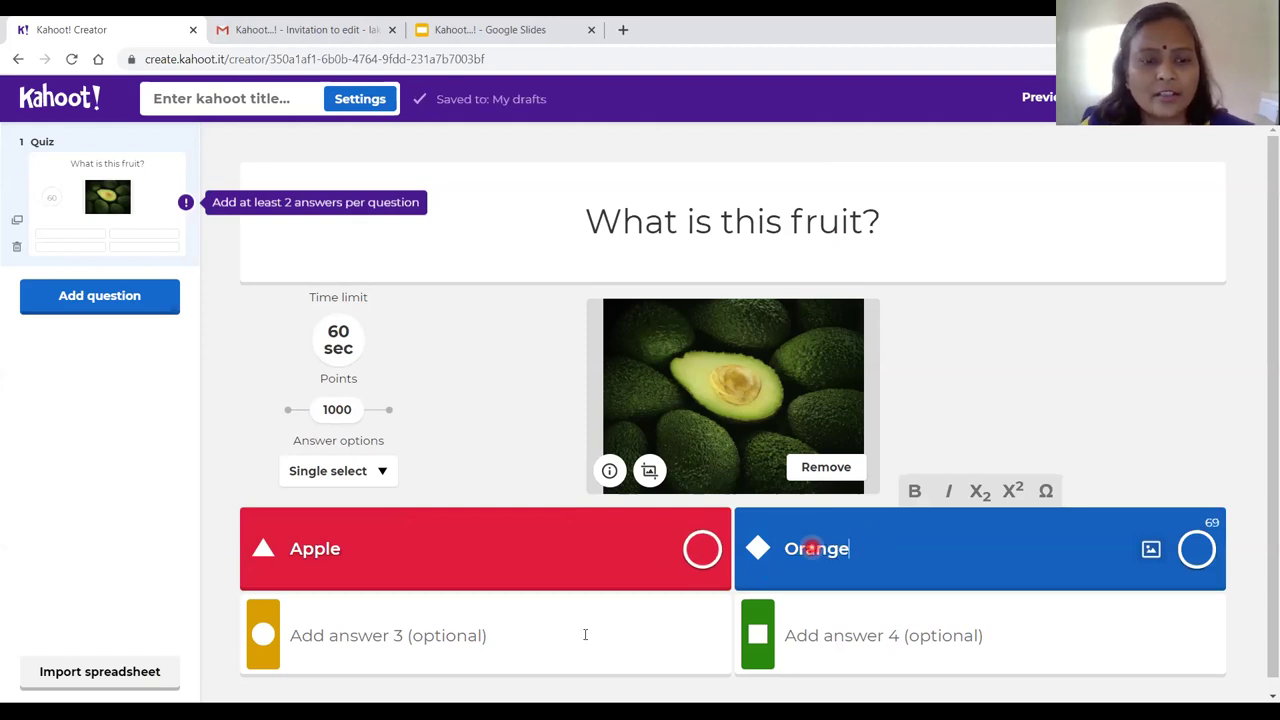
Step: Enter "Avacoda" and "None of the above" as answers 3 and 4, and mark "Avacoda" as the correct answer
left_click(457, 651)
type("Avacoda")
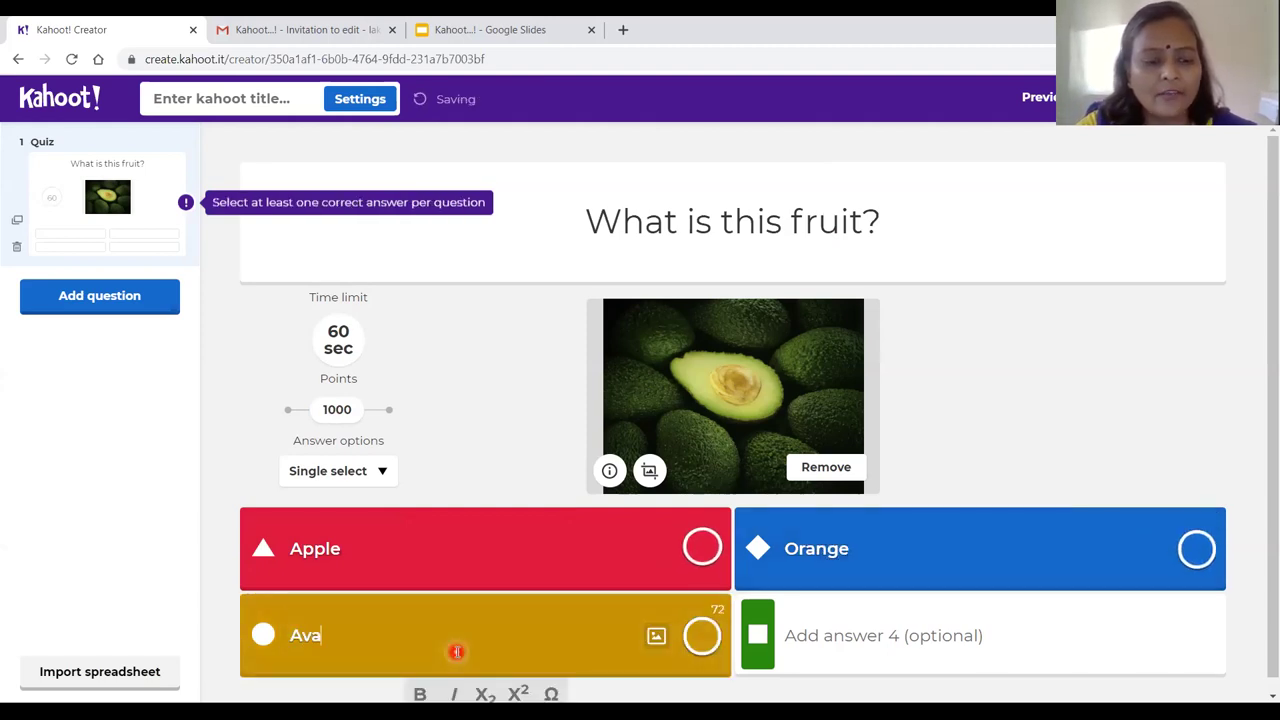
left_click(948, 650)
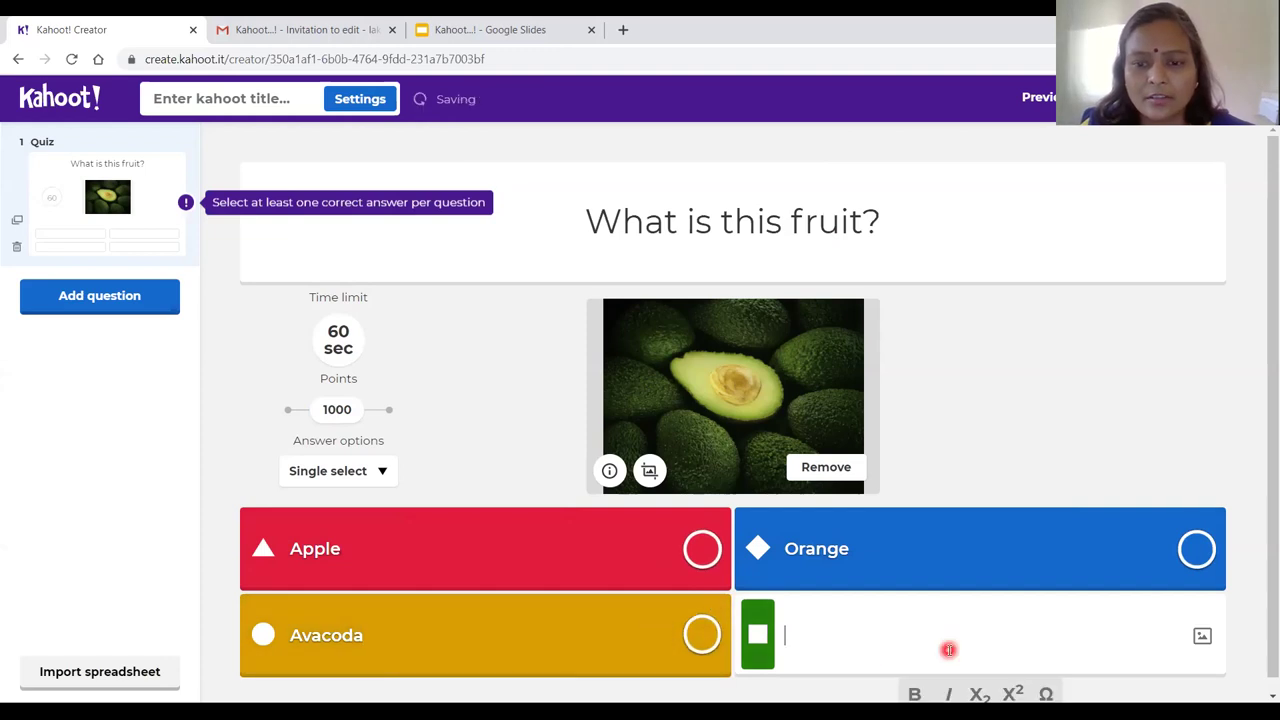
type("None o")
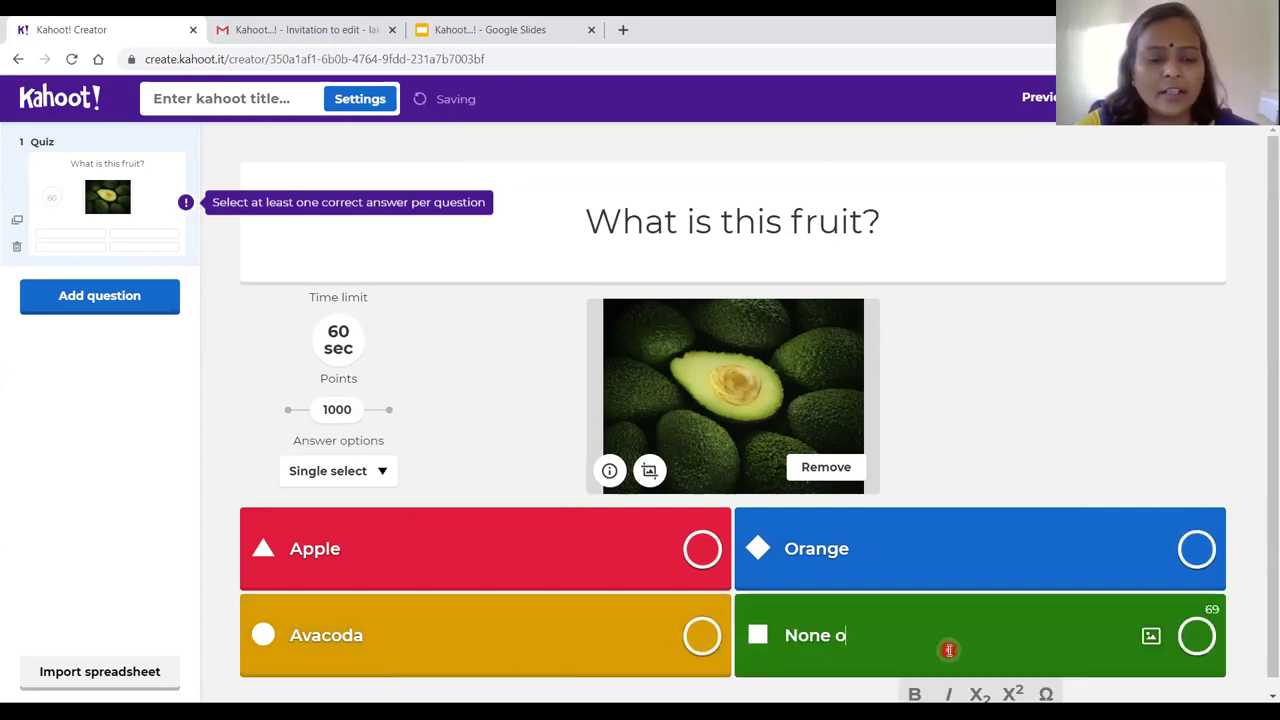
type("f the above")
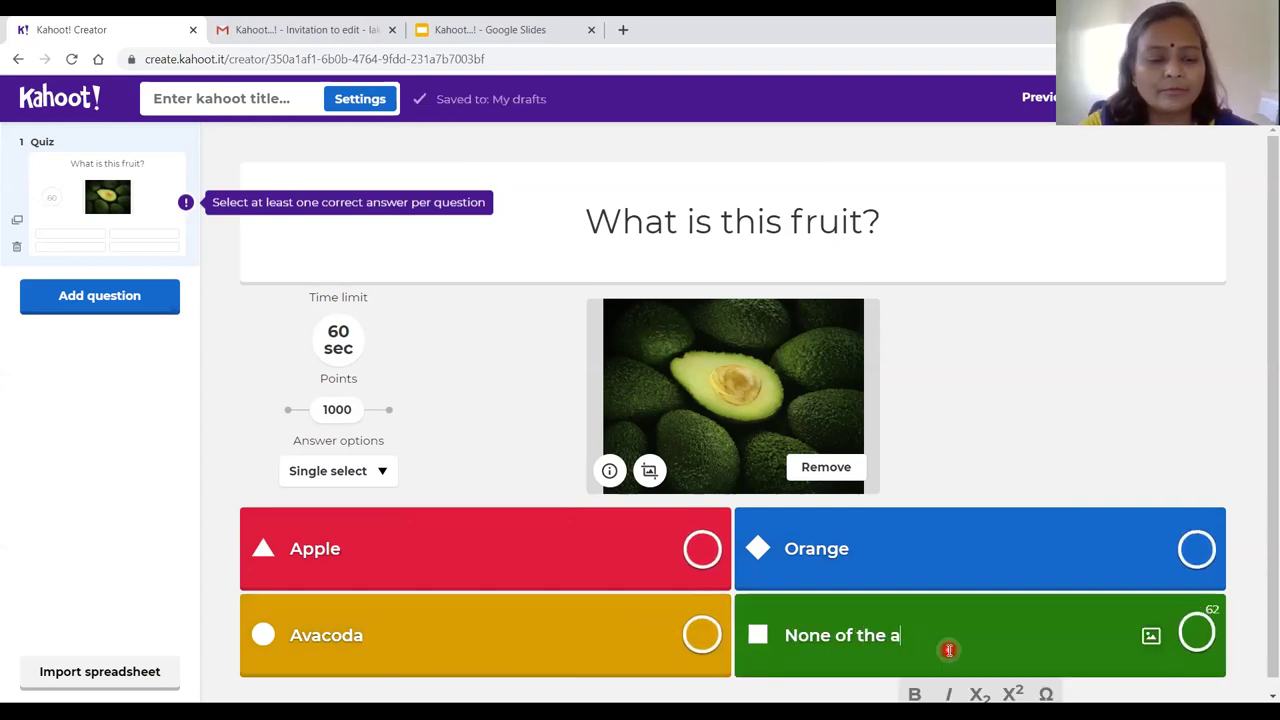
left_click(704, 640)
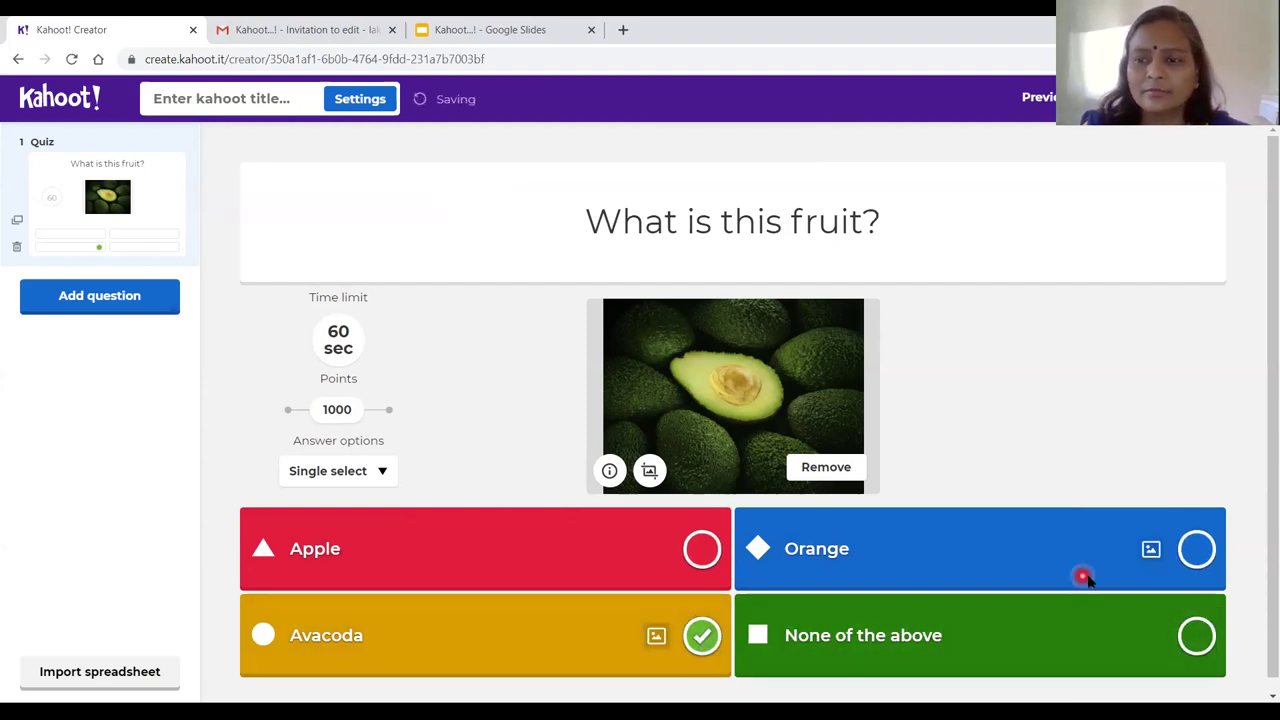
Step: Add a true or false question reading "Mosquito likes O+ve blood group?"
scroll(1083, 577, "down", 1)
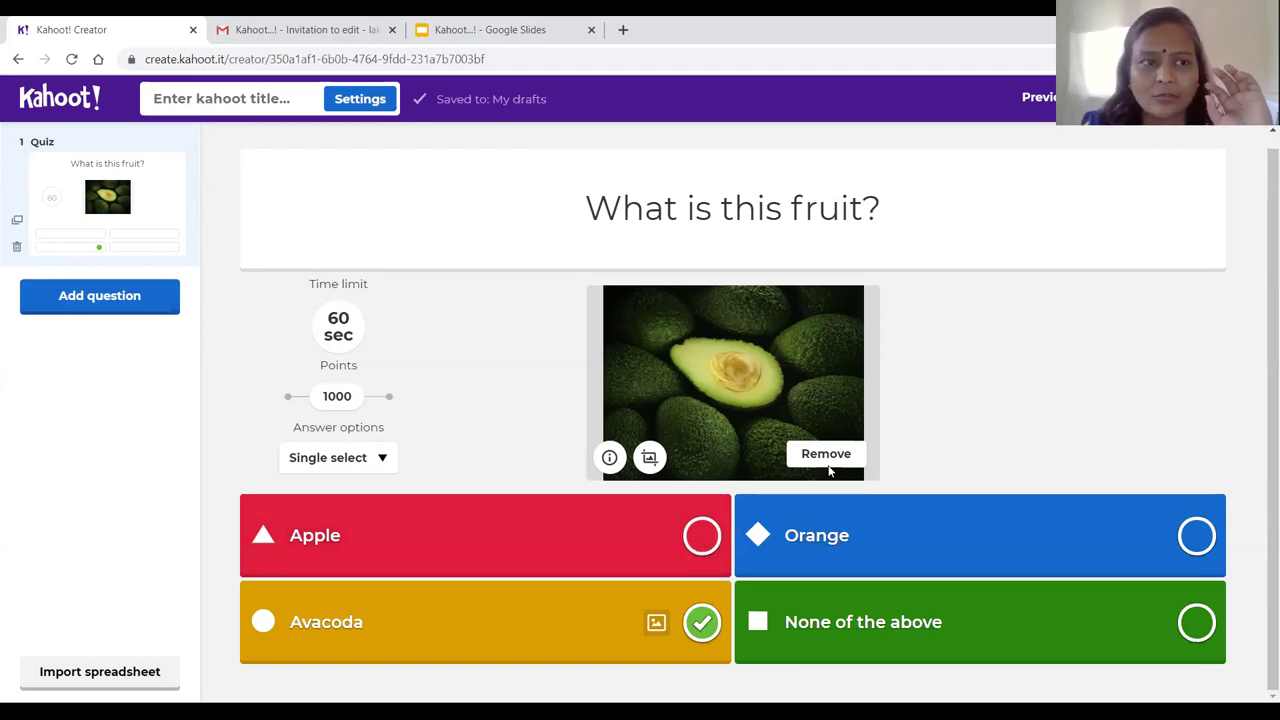
left_click(128, 305)
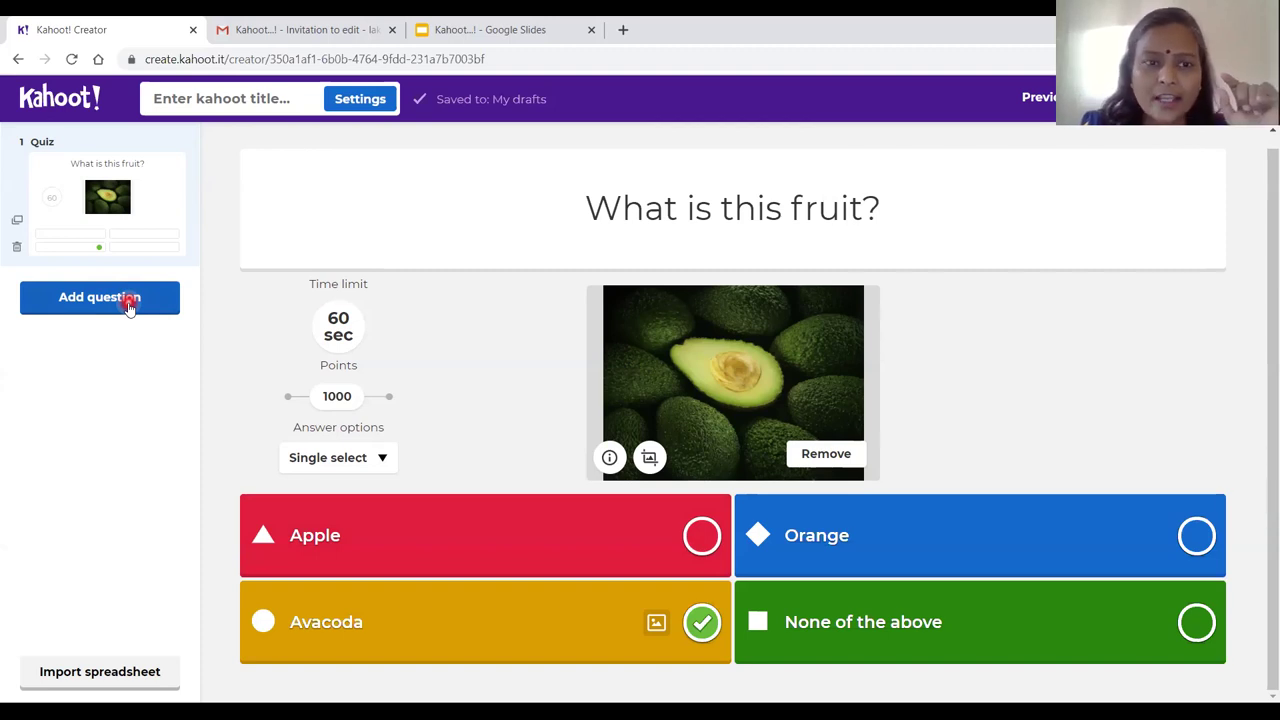
left_click(127, 305)
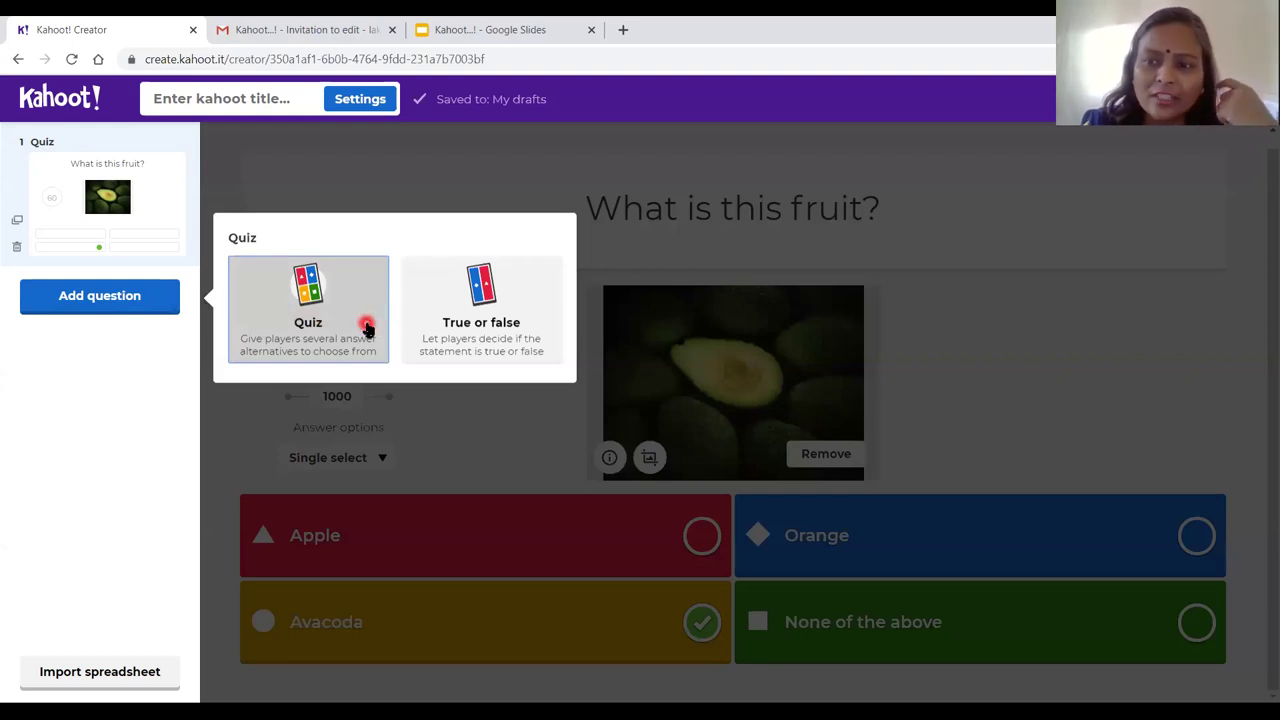
left_click(478, 338)
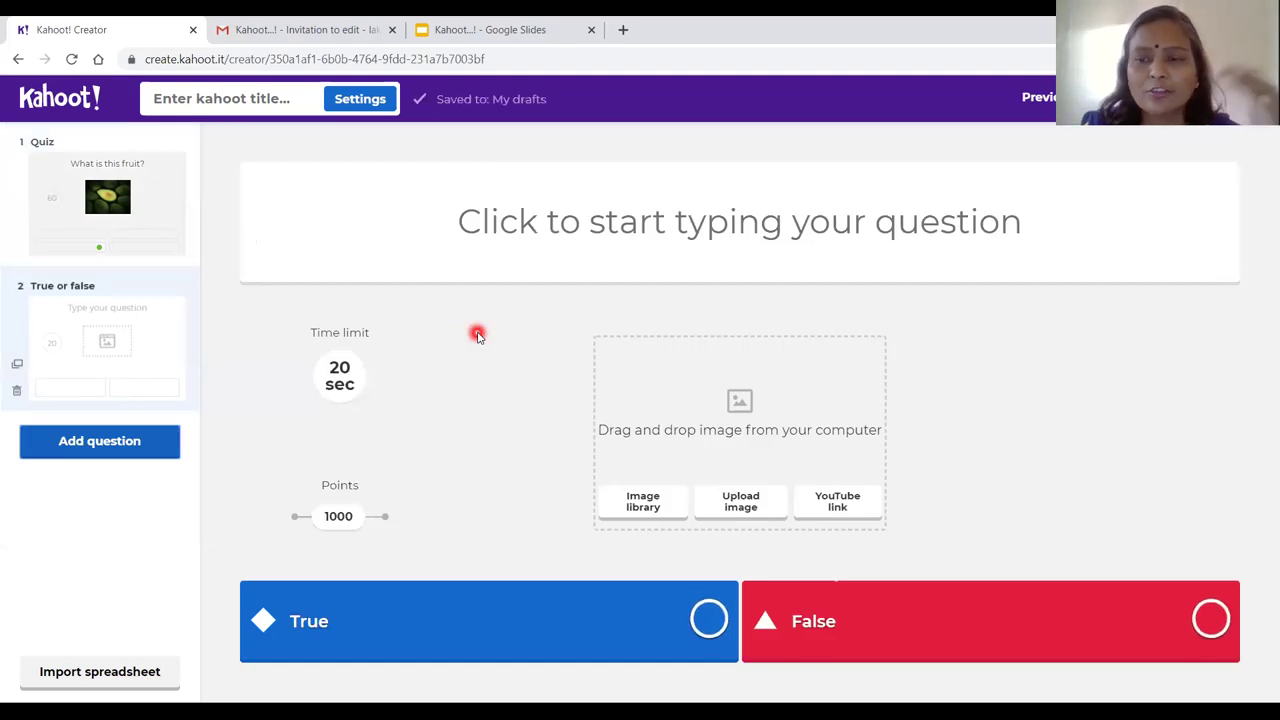
left_click(628, 232)
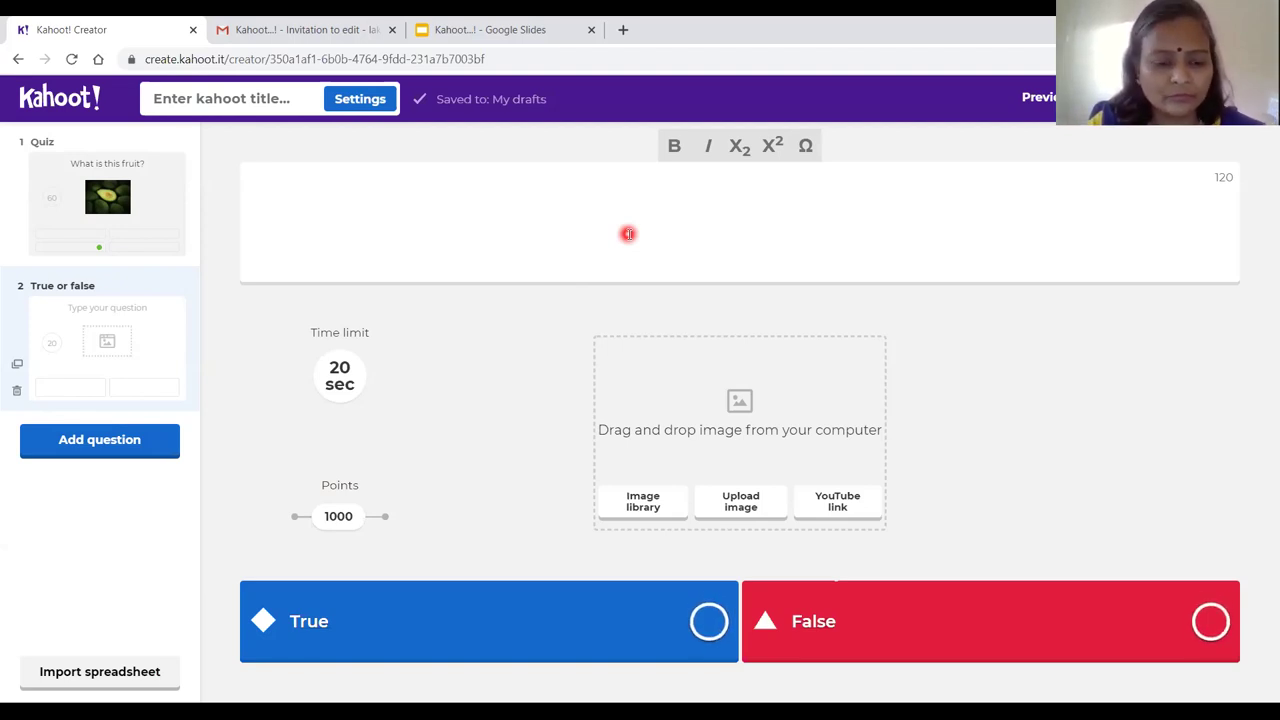
type("M")
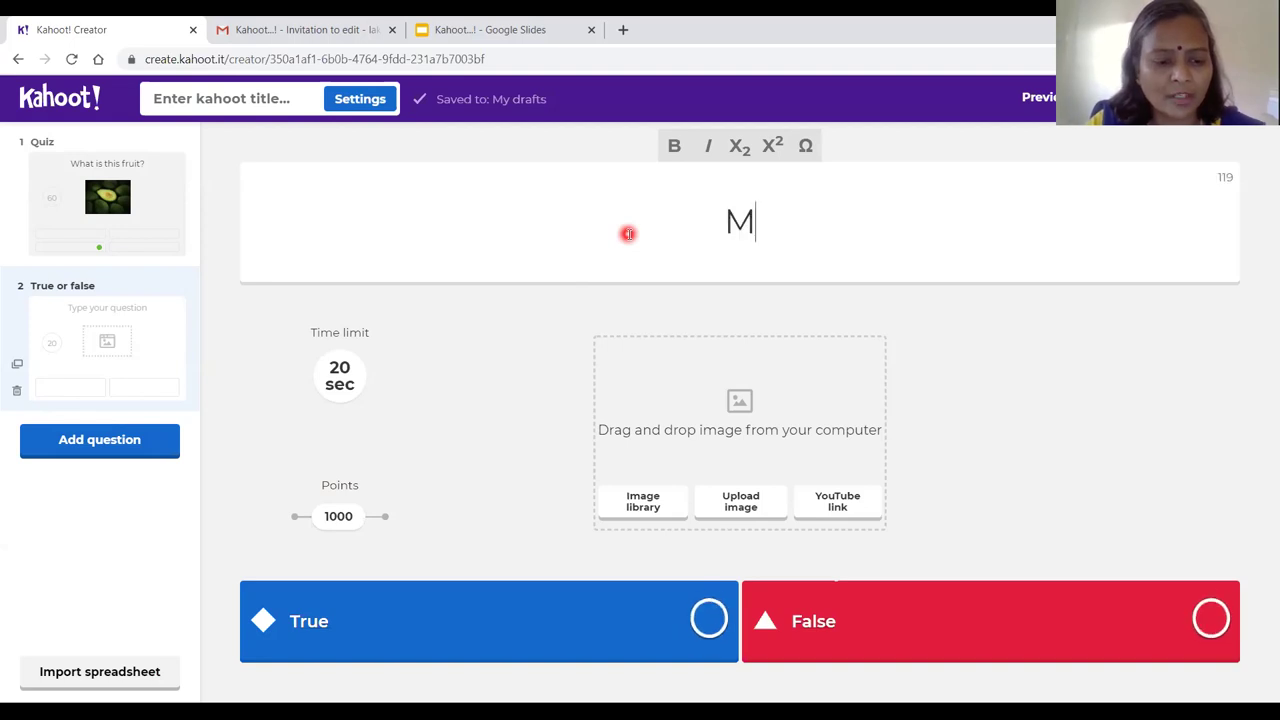
type("osquit")
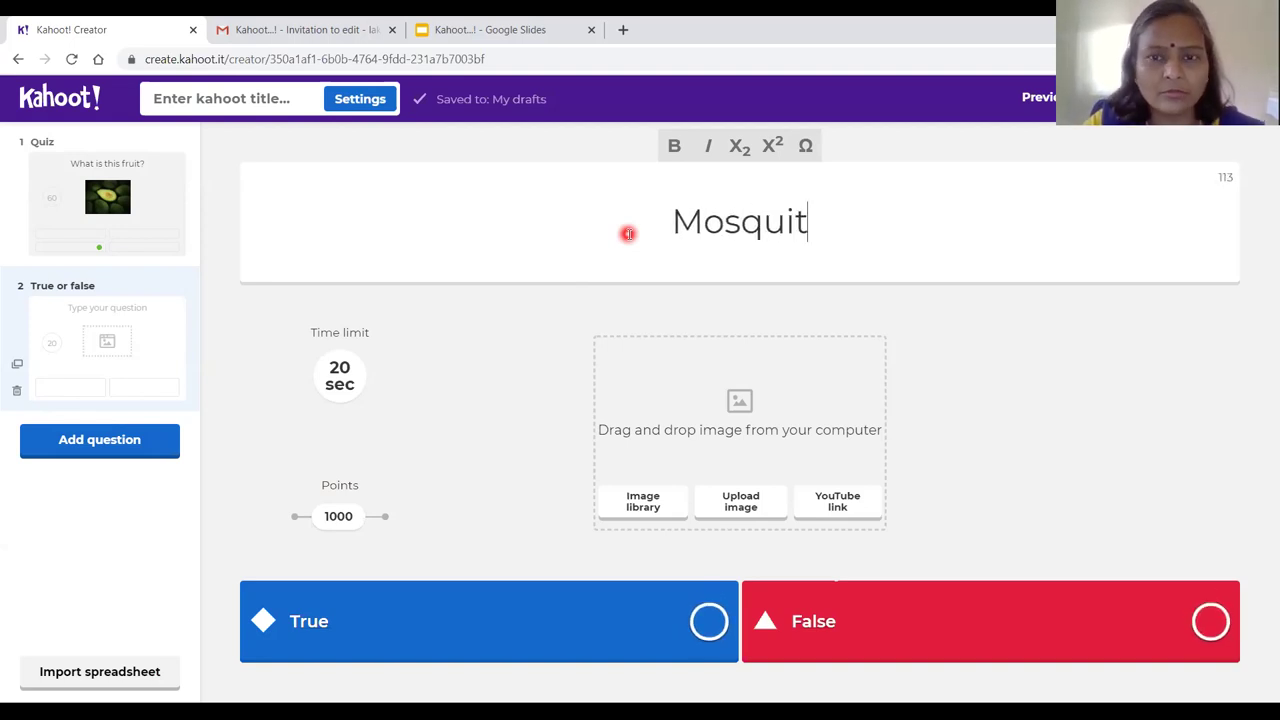
type("o l")
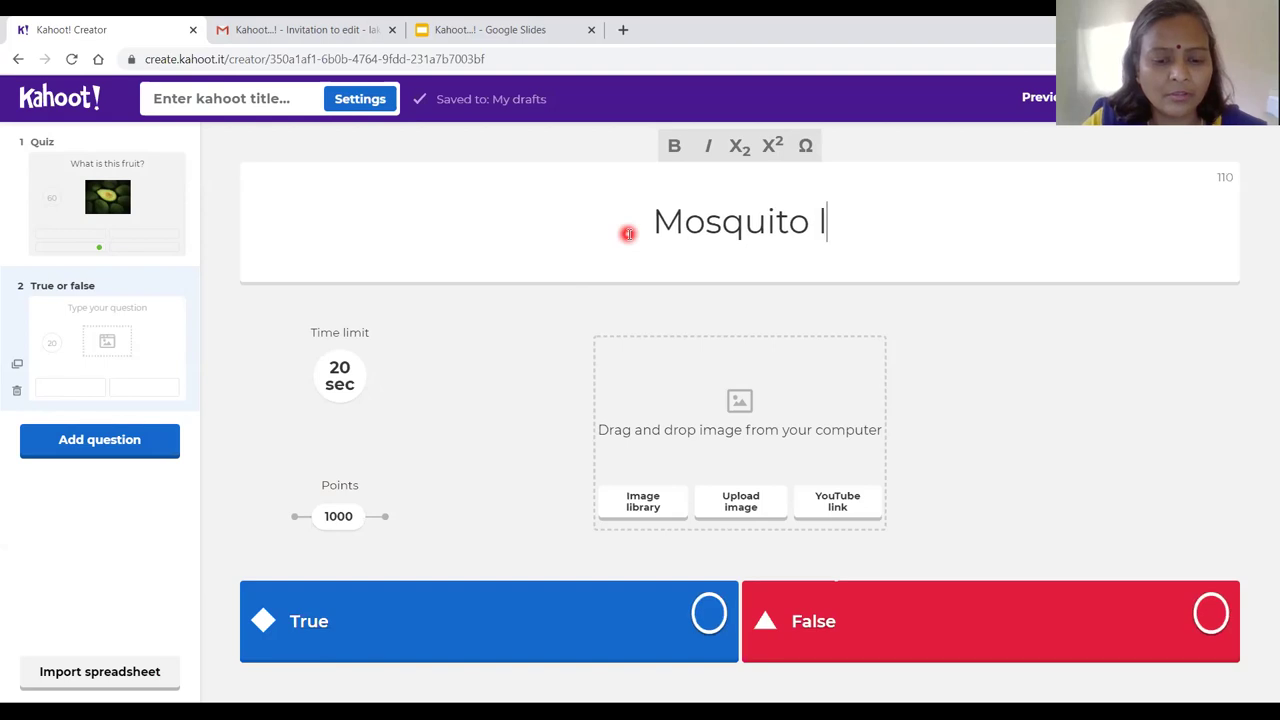
type("ikes O")
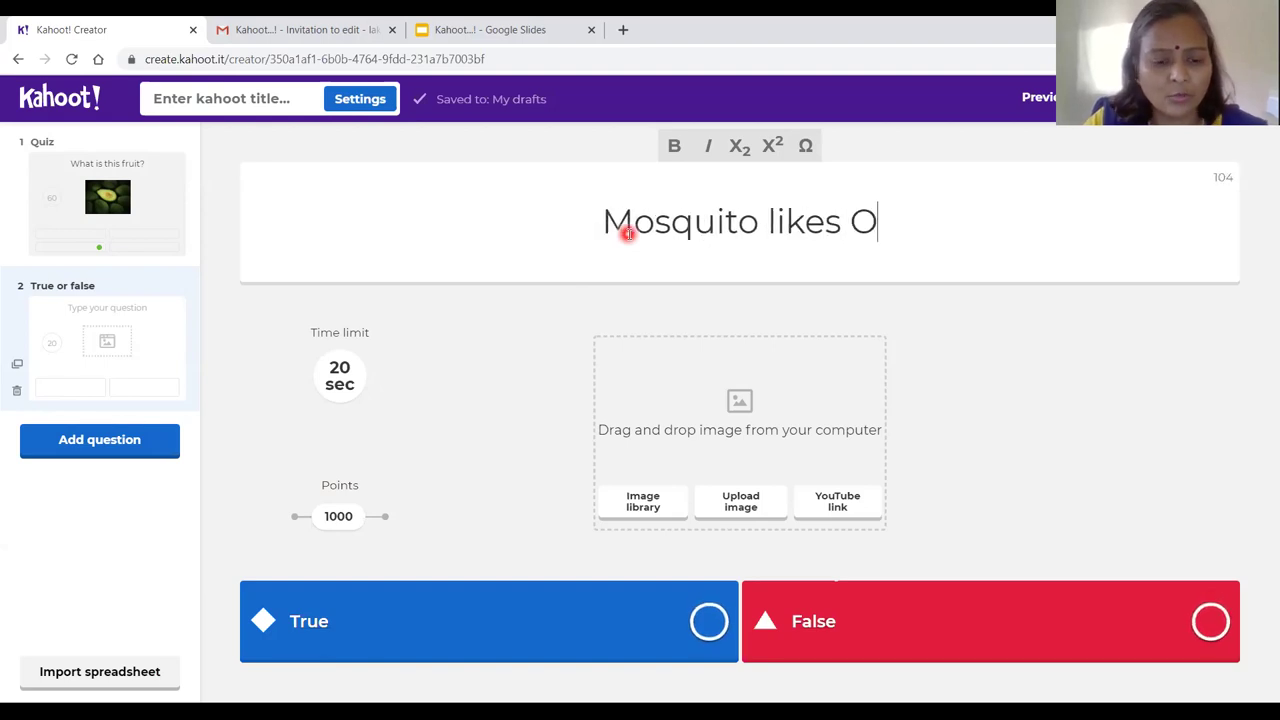
type("+ve blood")
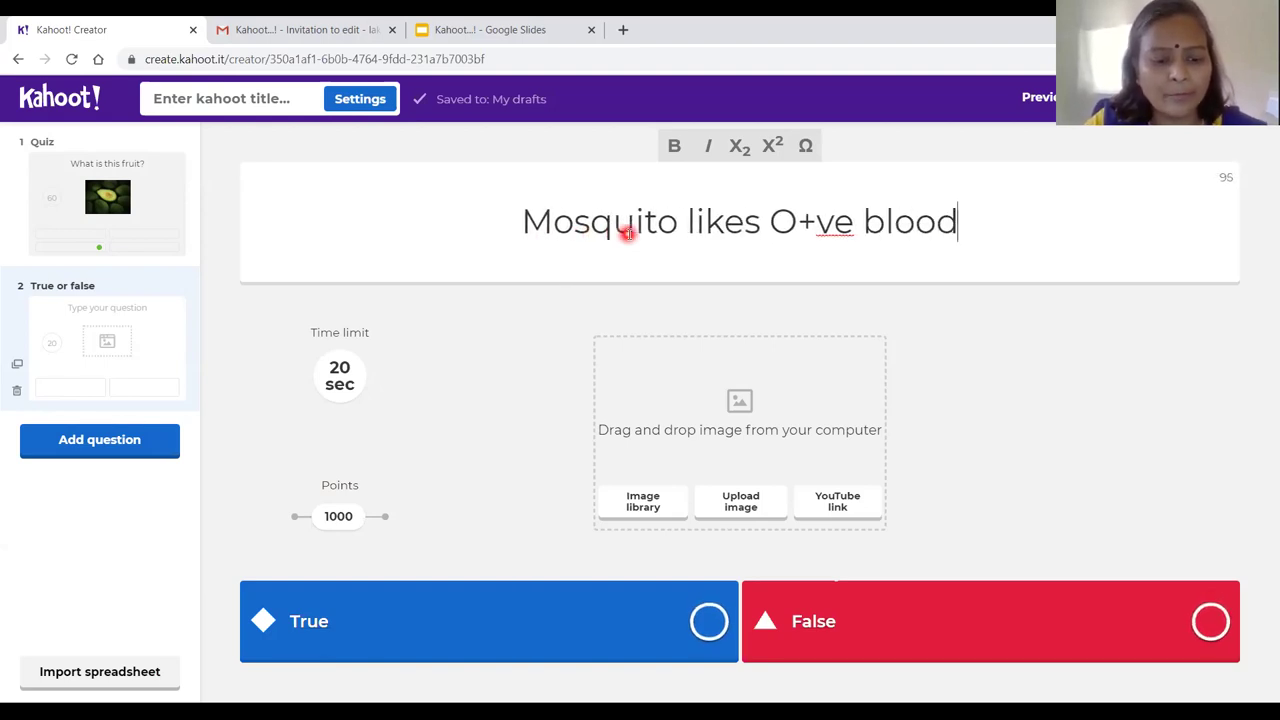
type(" group?")
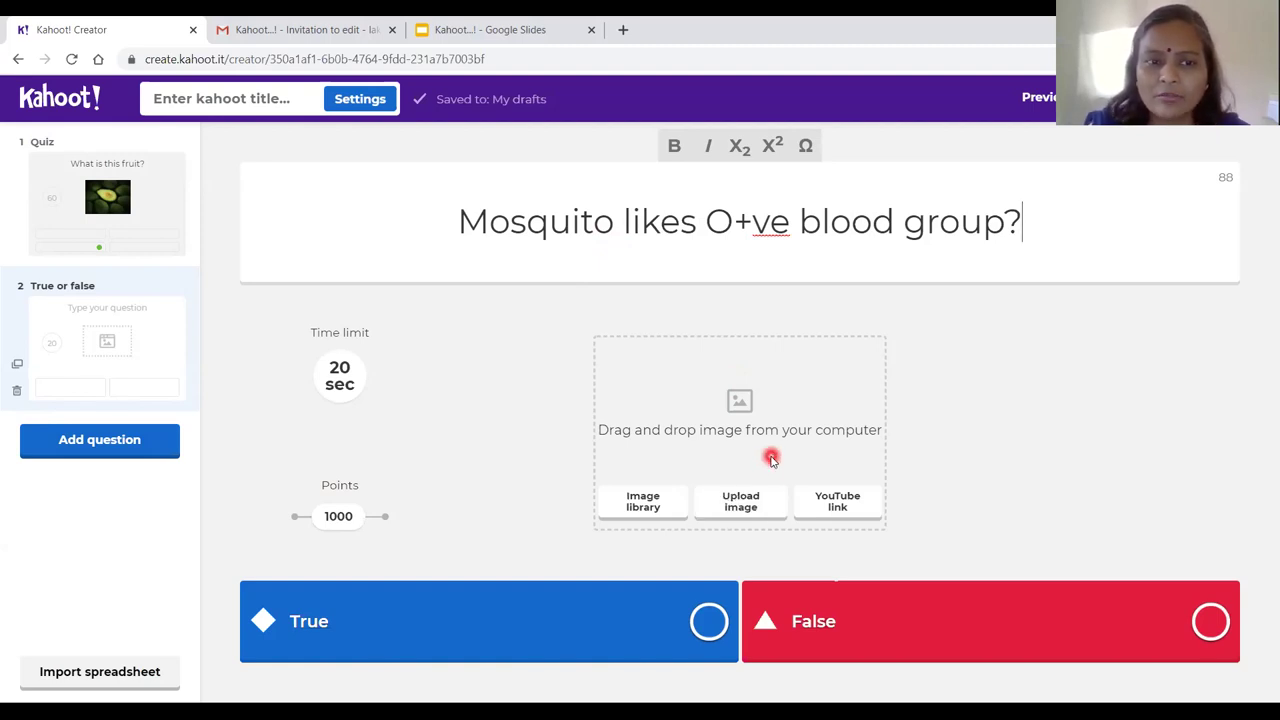
Step: Set the mosquito question's time limit to 30 seconds and mark True as the correct answer
left_click(345, 369)
left_click(384, 420)
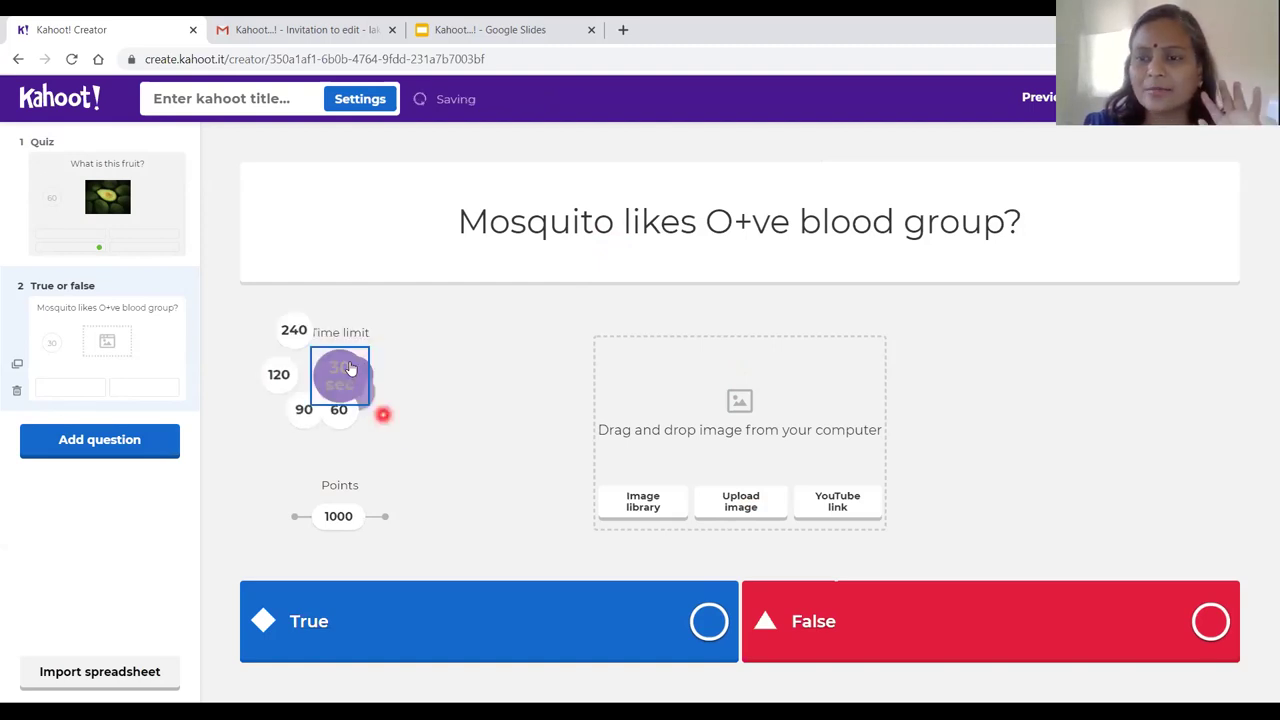
left_click(707, 624)
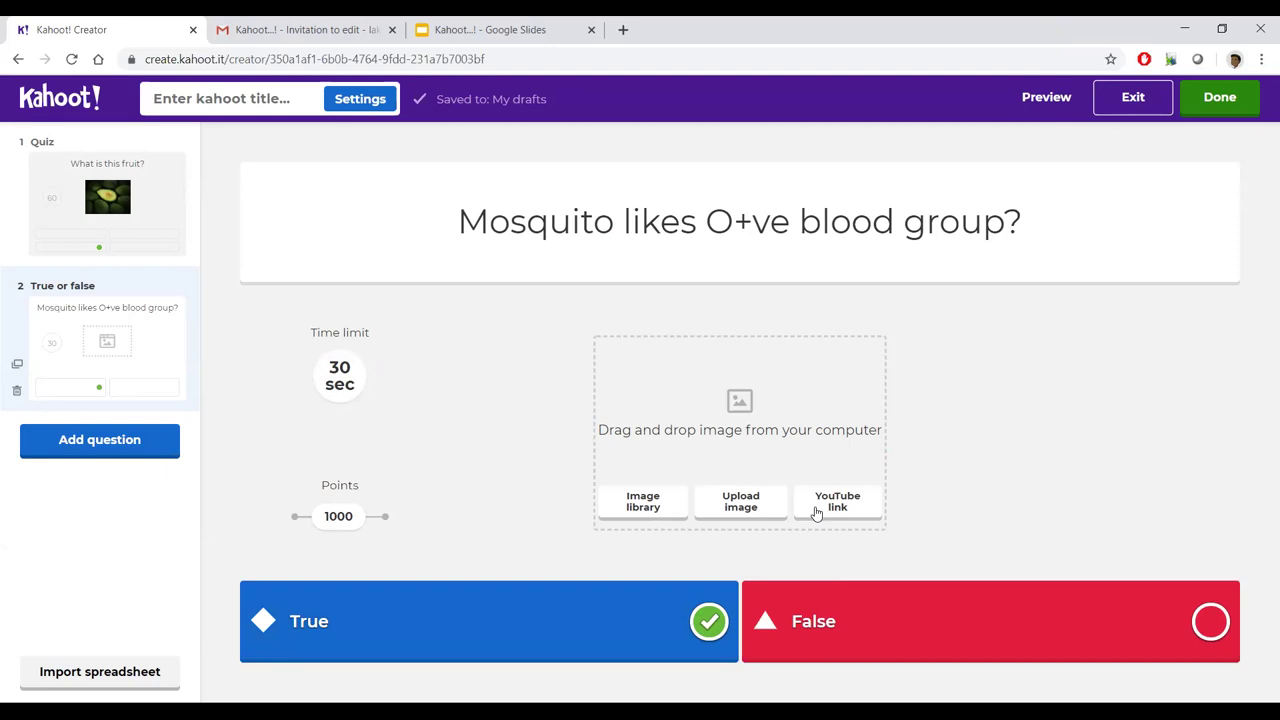
left_click(692, 113)
left_click_drag(1088, 106, 1090, 130)
mouse_move(1094, 74)
left_mouse_down()
mouse_move(1268, 78)
mouse_move(1266, 122)
mouse_move(1160, 136)
mouse_move(1092, 108)
mouse_move(1110, 64)
mouse_move(1258, 80)
mouse_move(1190, 152)
left_mouse_up()
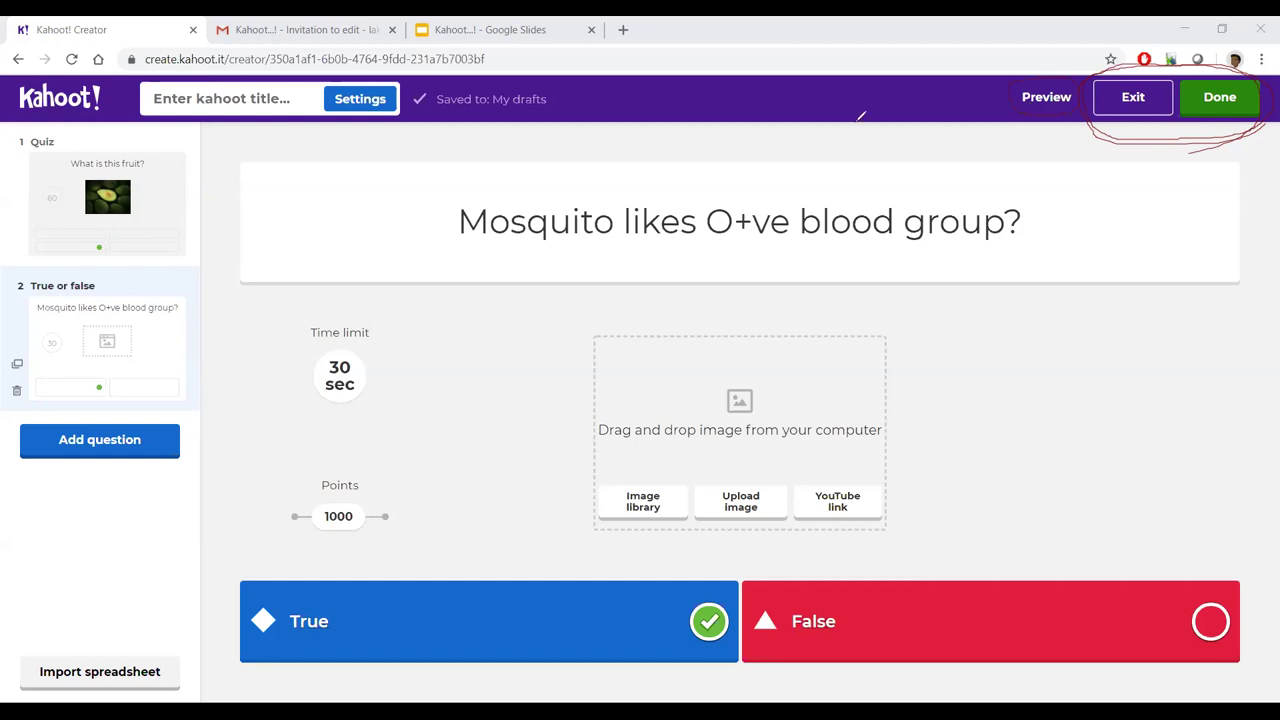
key("e")
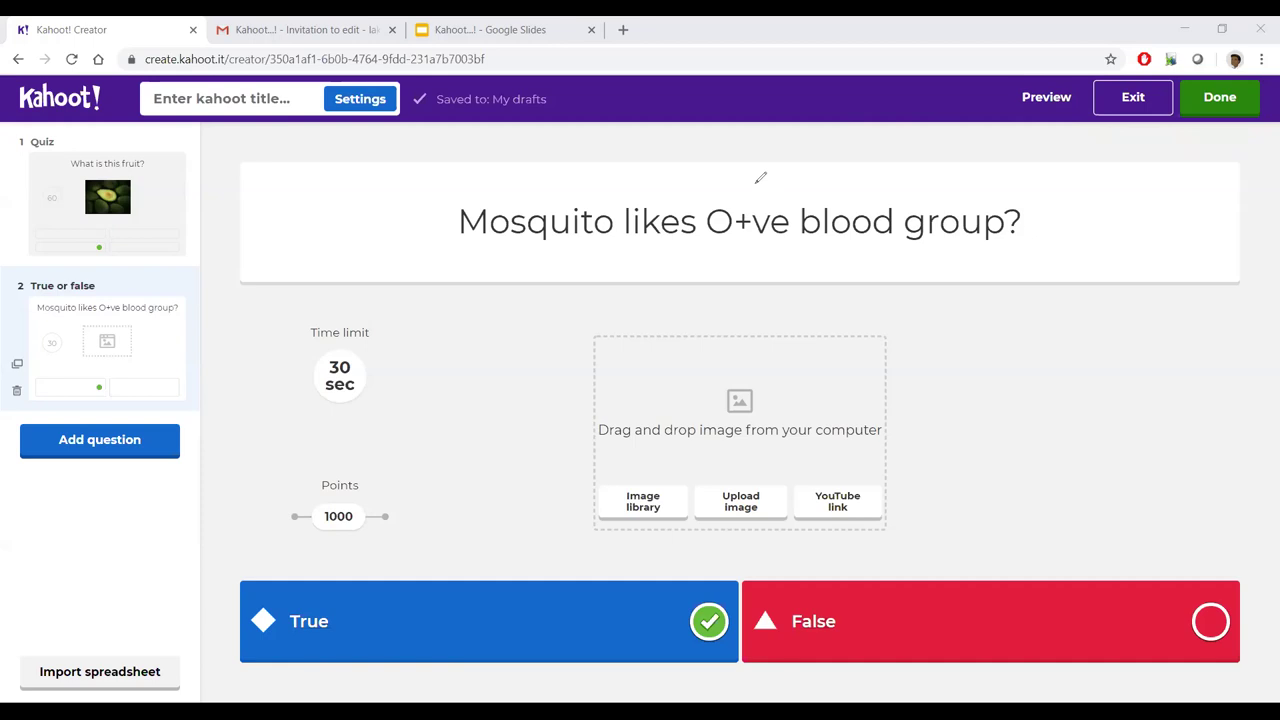
Step: Finish and save the kahoot with the title "Video Demo" and the description "Hands on demonstrations about Kahoot software."
left_click(1137, 119)
left_click(1244, 102)
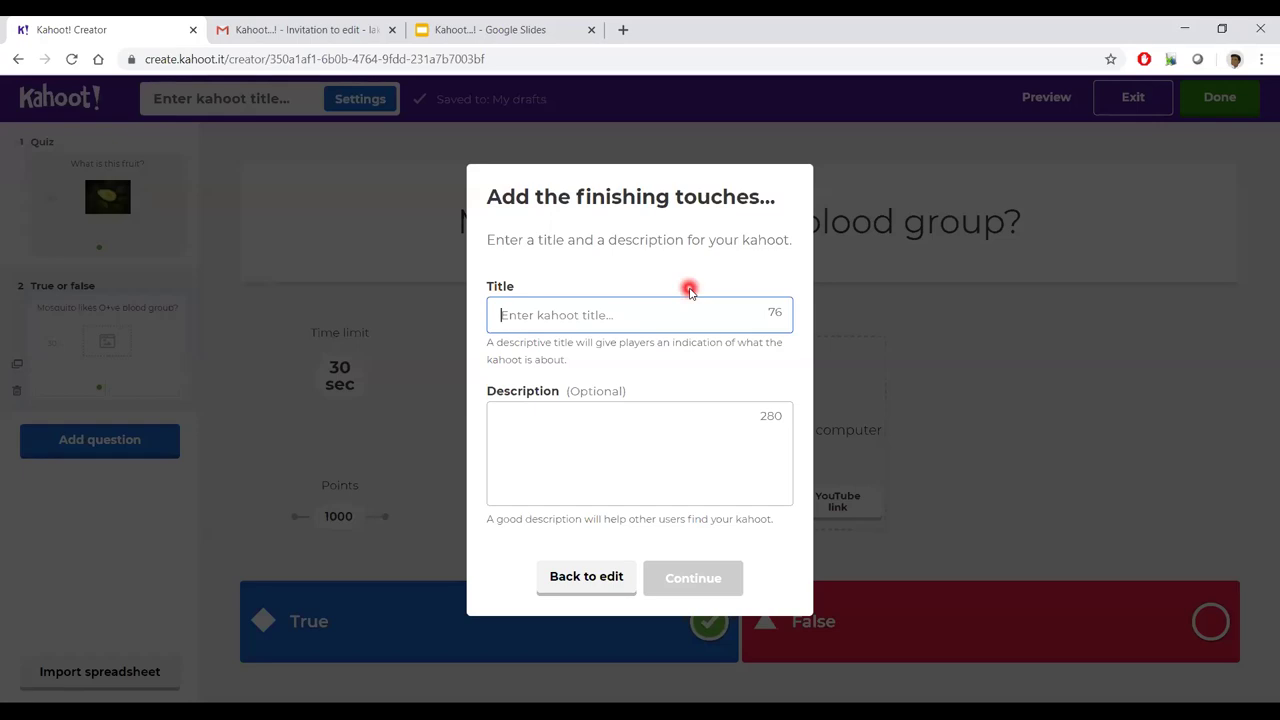
type("Video Demo")
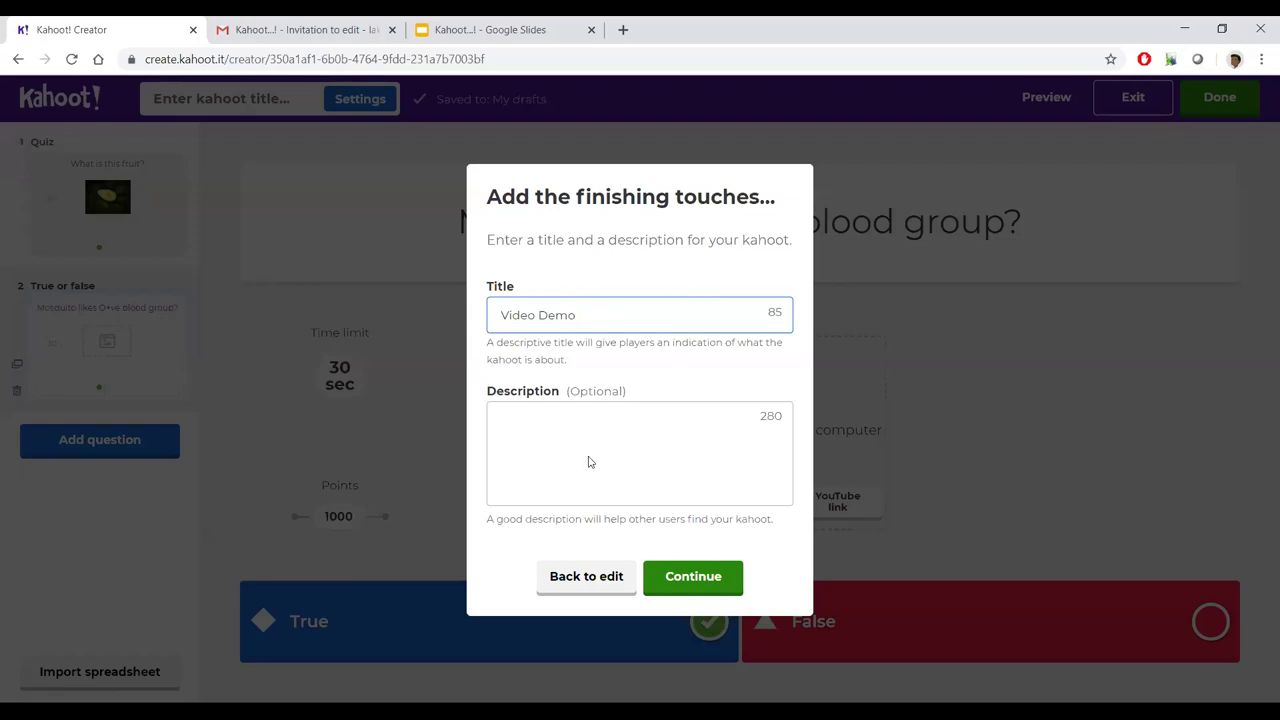
left_click(551, 451)
type("Hands on demo")
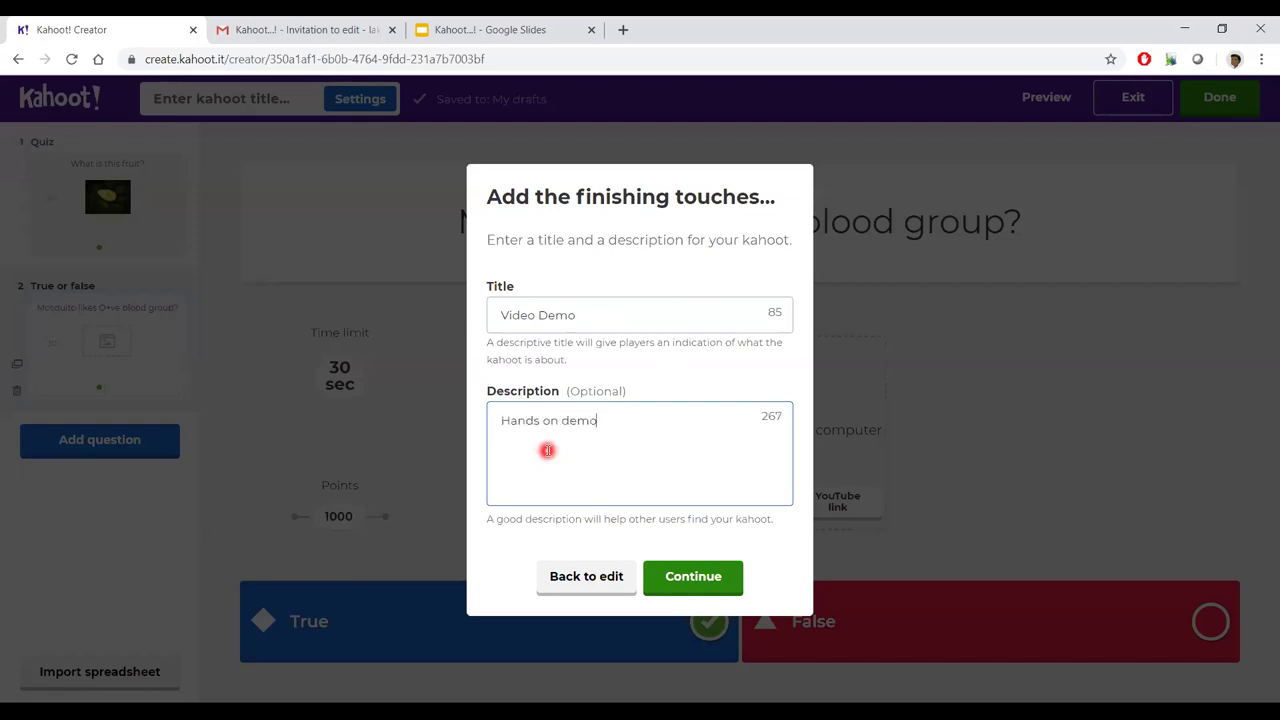
type("nstrations about Kahoot software")
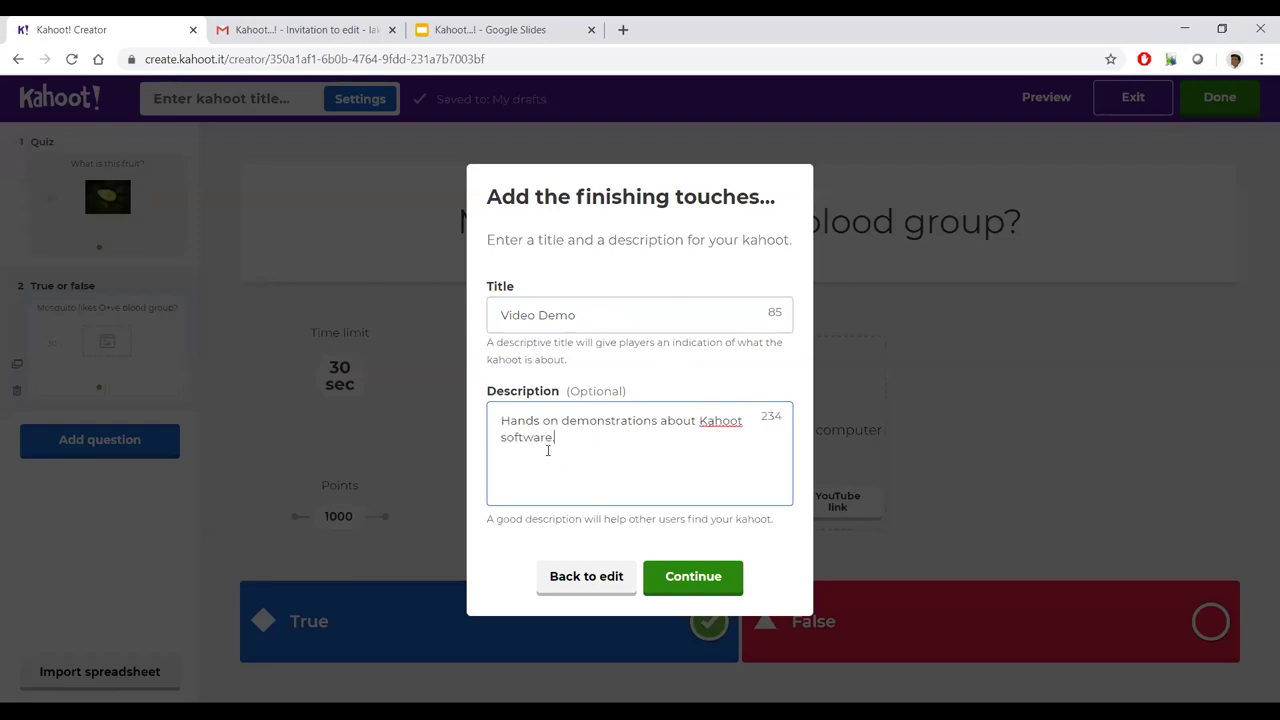
left_click_drag(775, 190, 700, 534)
left_click(685, 580)
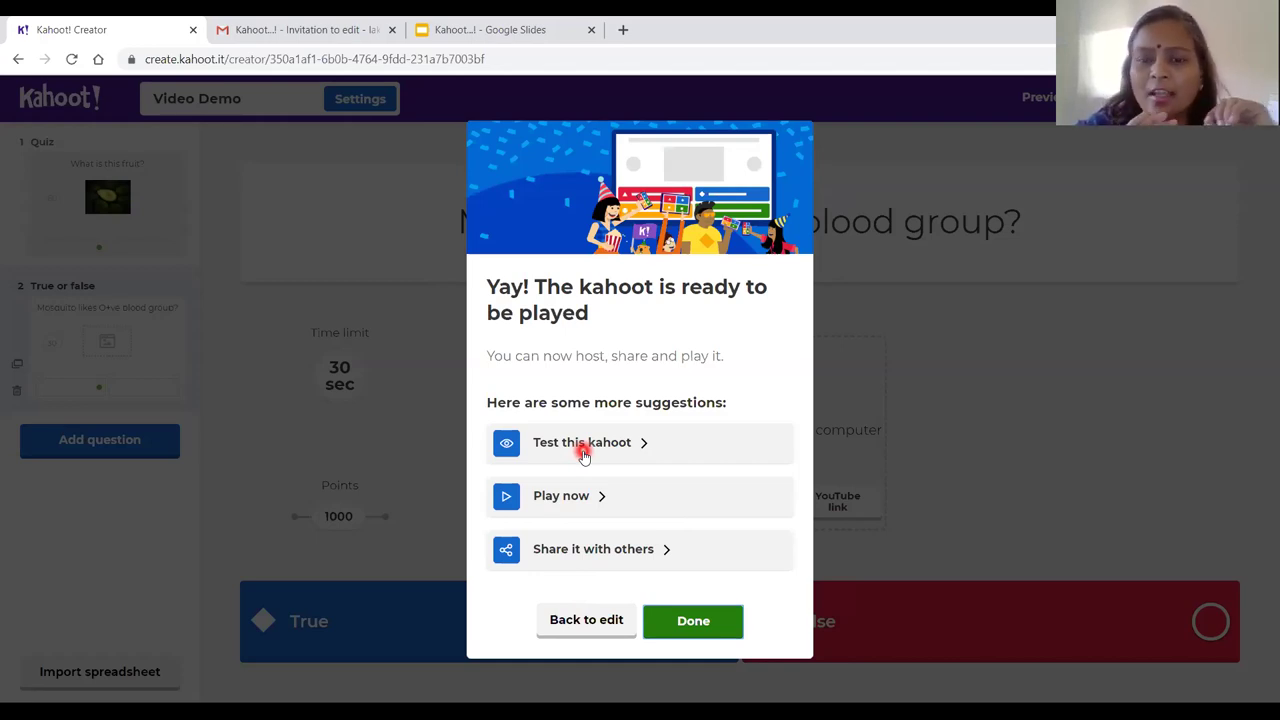
left_click(690, 624)
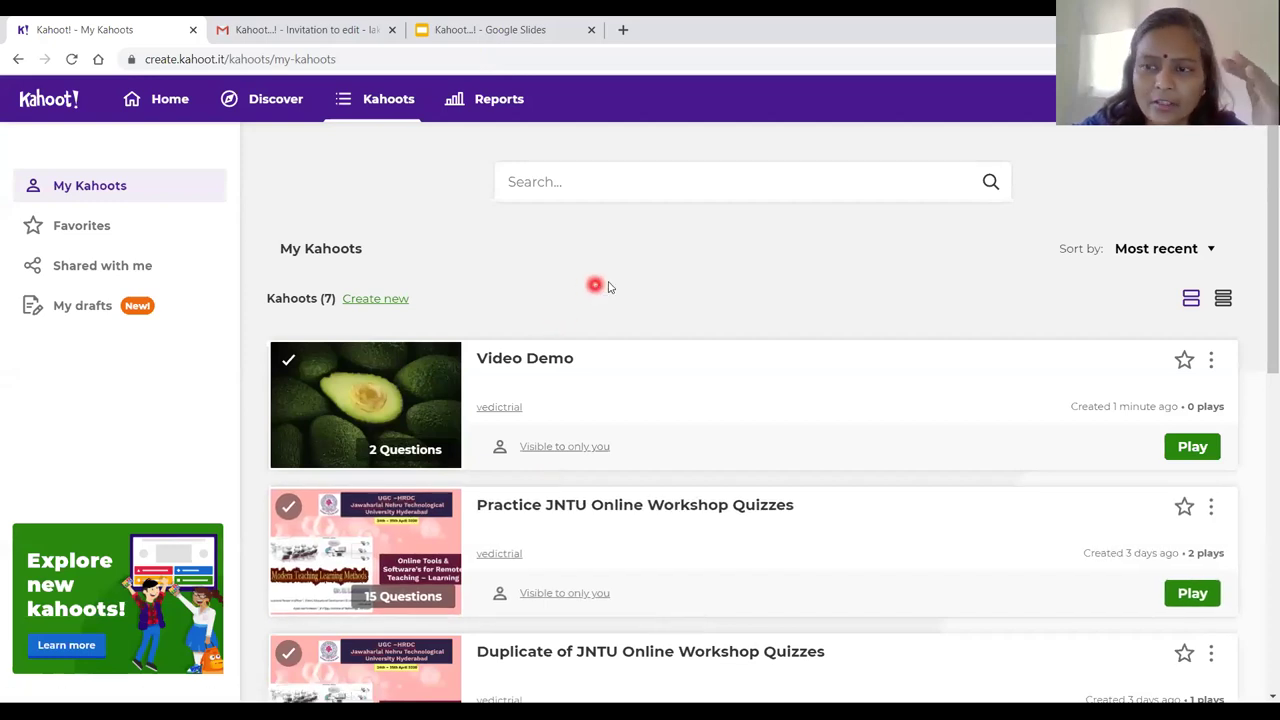
Step: Look through the list of saved kahoots and show the management options for Video Demo
scroll(615, 320, "down", 7)
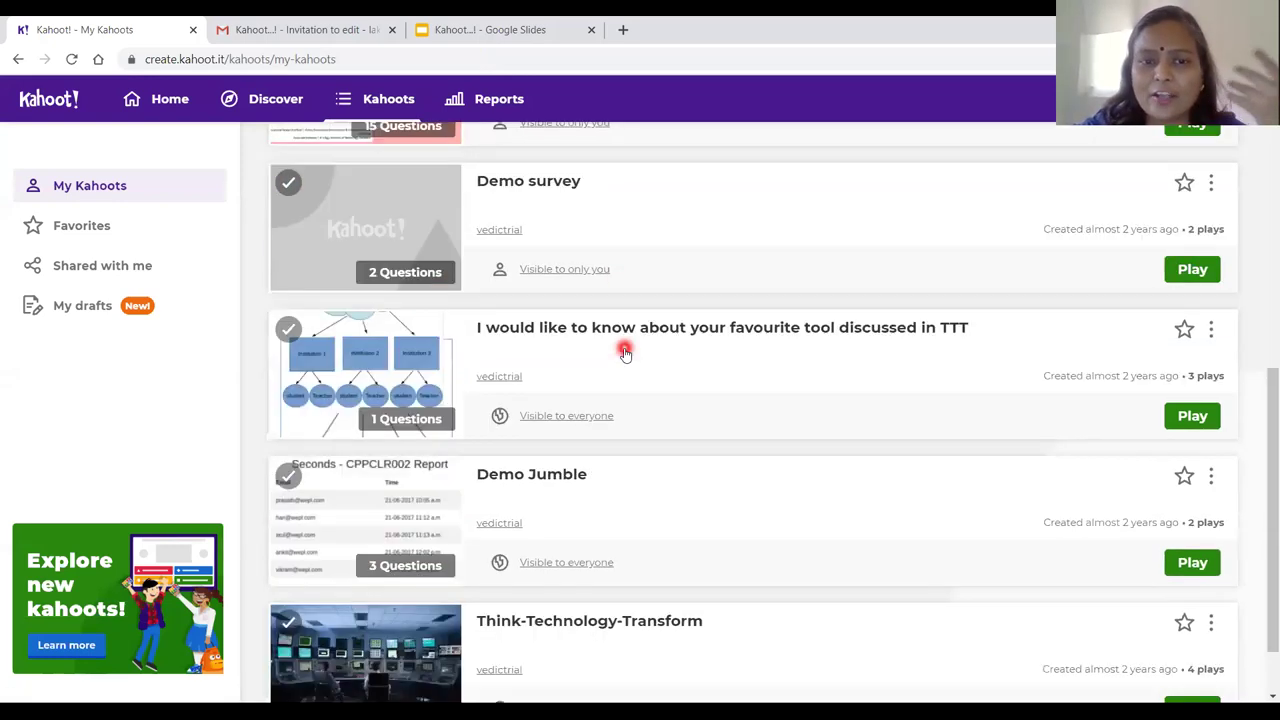
scroll(628, 365, "up", 7)
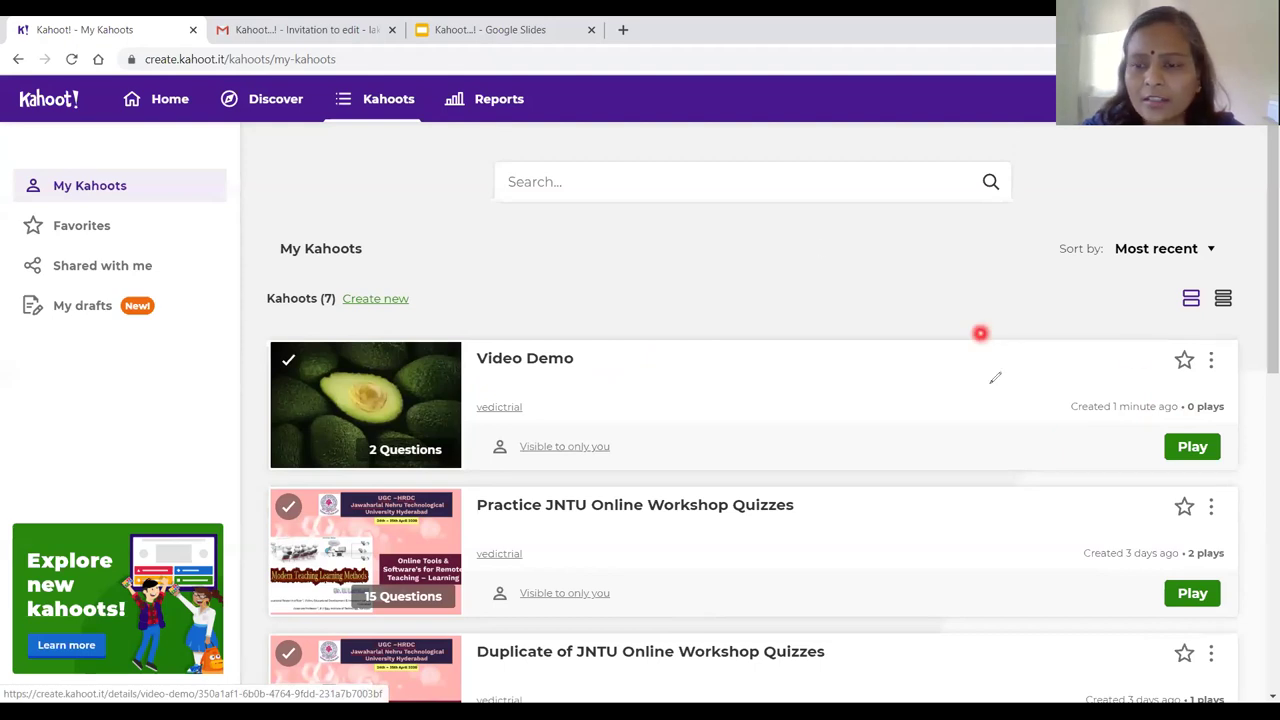
mouse_move(1122, 434)
left_mouse_down()
mouse_move(1036, 388)
mouse_move(1212, 397)
mouse_move(1158, 434)
mouse_move(1110, 438)
left_mouse_up()
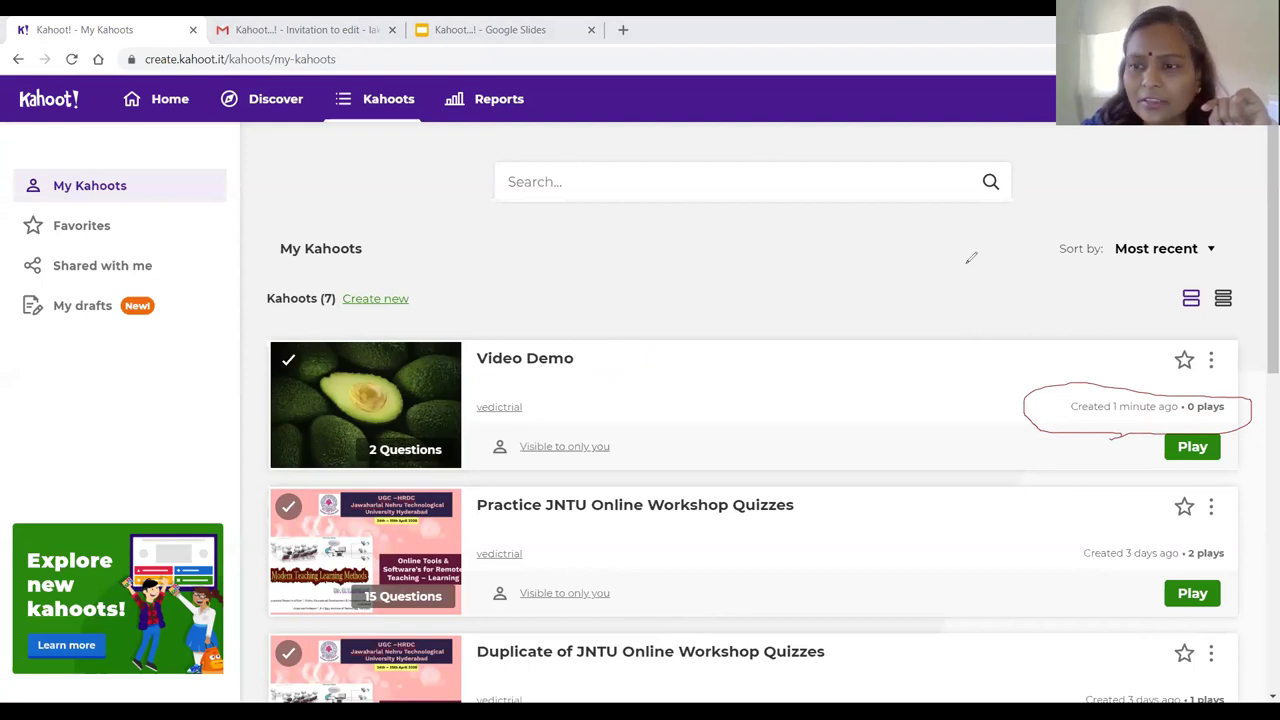
left_click(1213, 362)
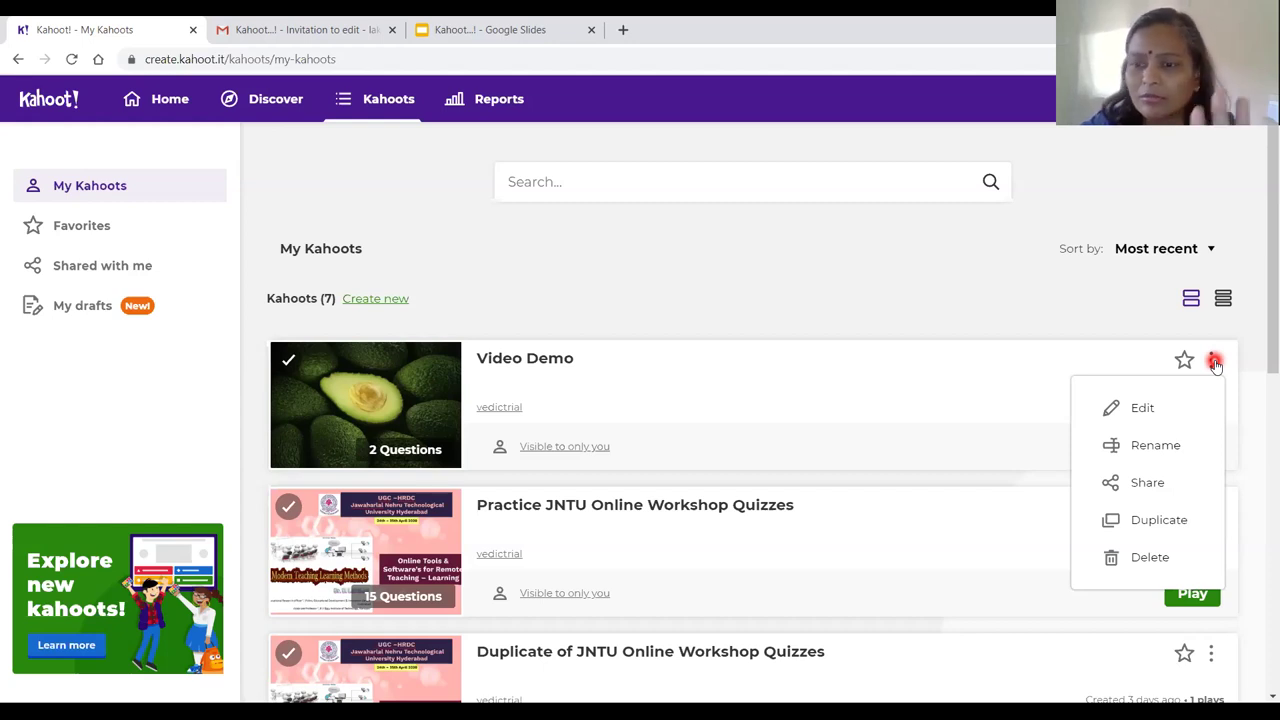
Step: Open the Video Demo kahoot's details and choose to host it as a live game
left_click(971, 406)
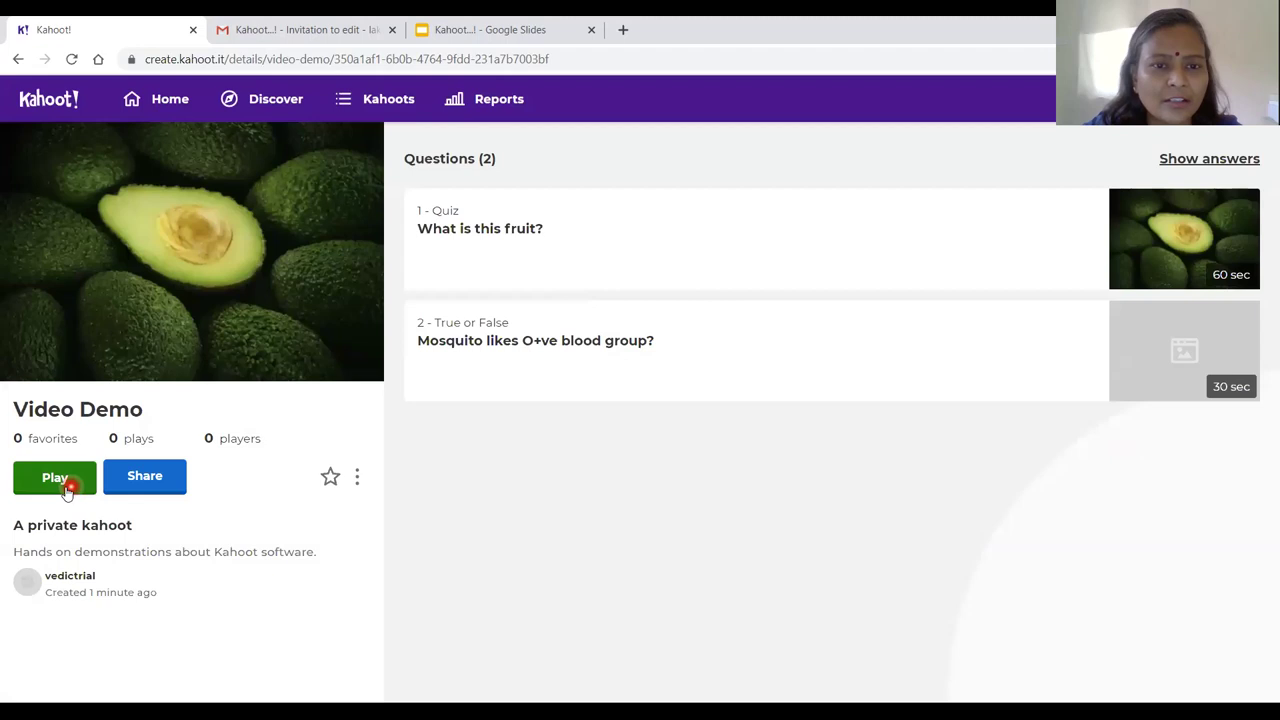
left_click(67, 490)
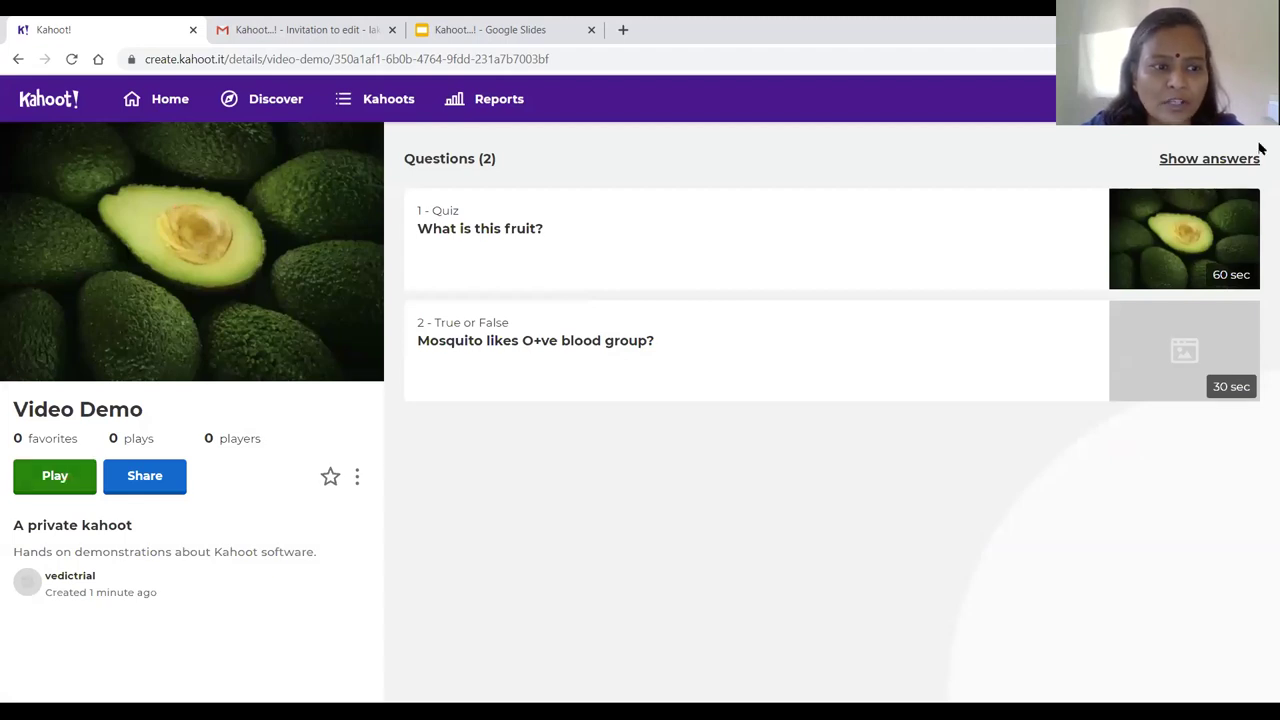
left_click(45, 487)
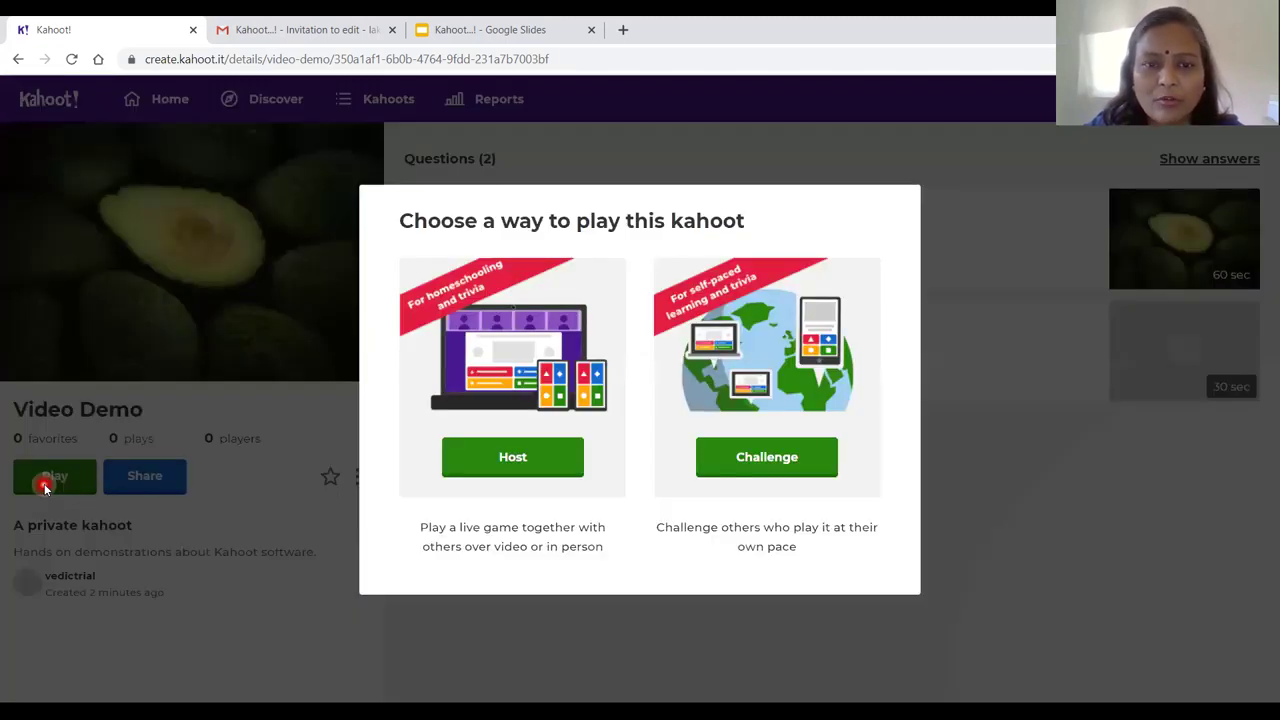
left_click(734, 478)
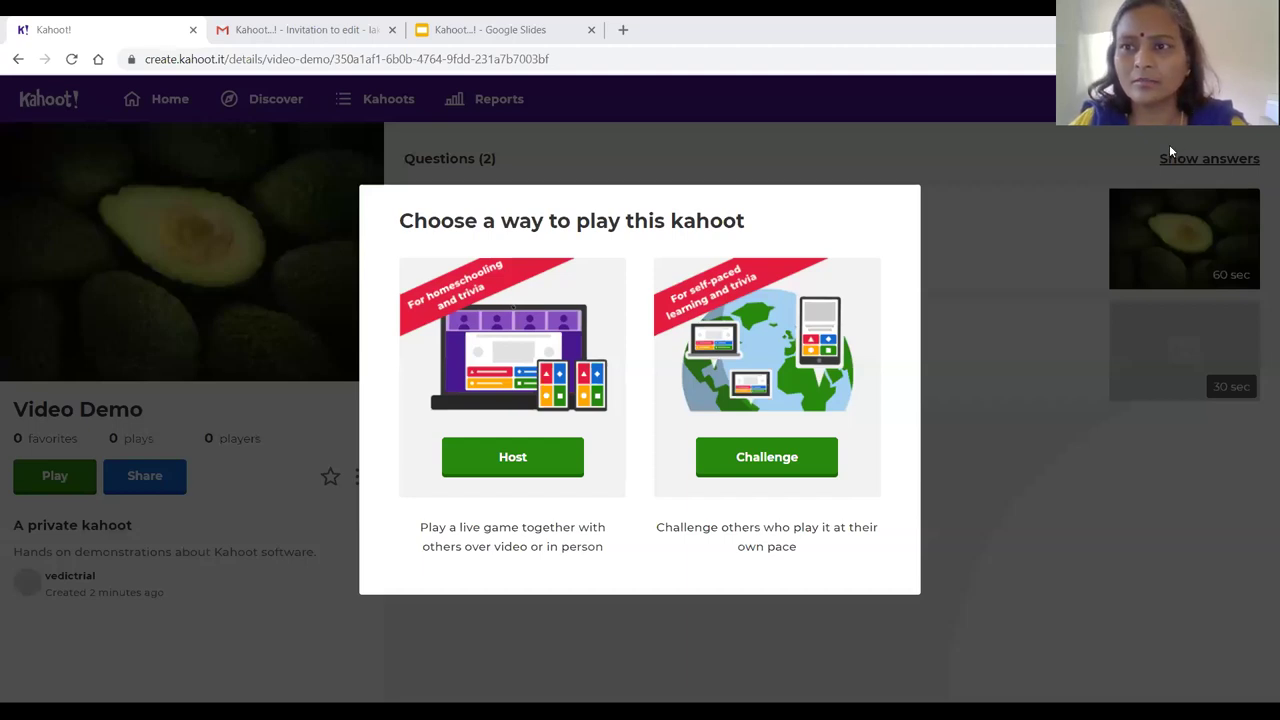
left_click(480, 461)
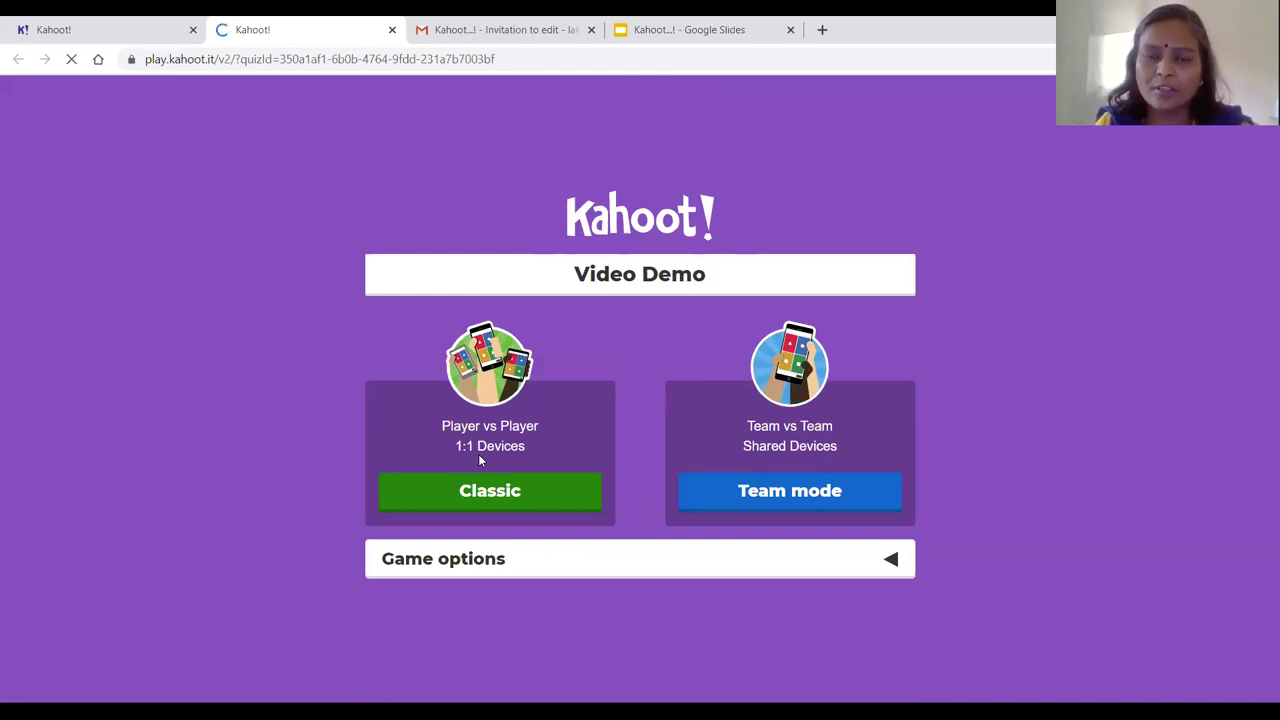
Step: Review the game options for Video Demo and launch the lobby in Classic player-versus-player mode
left_click(893, 560)
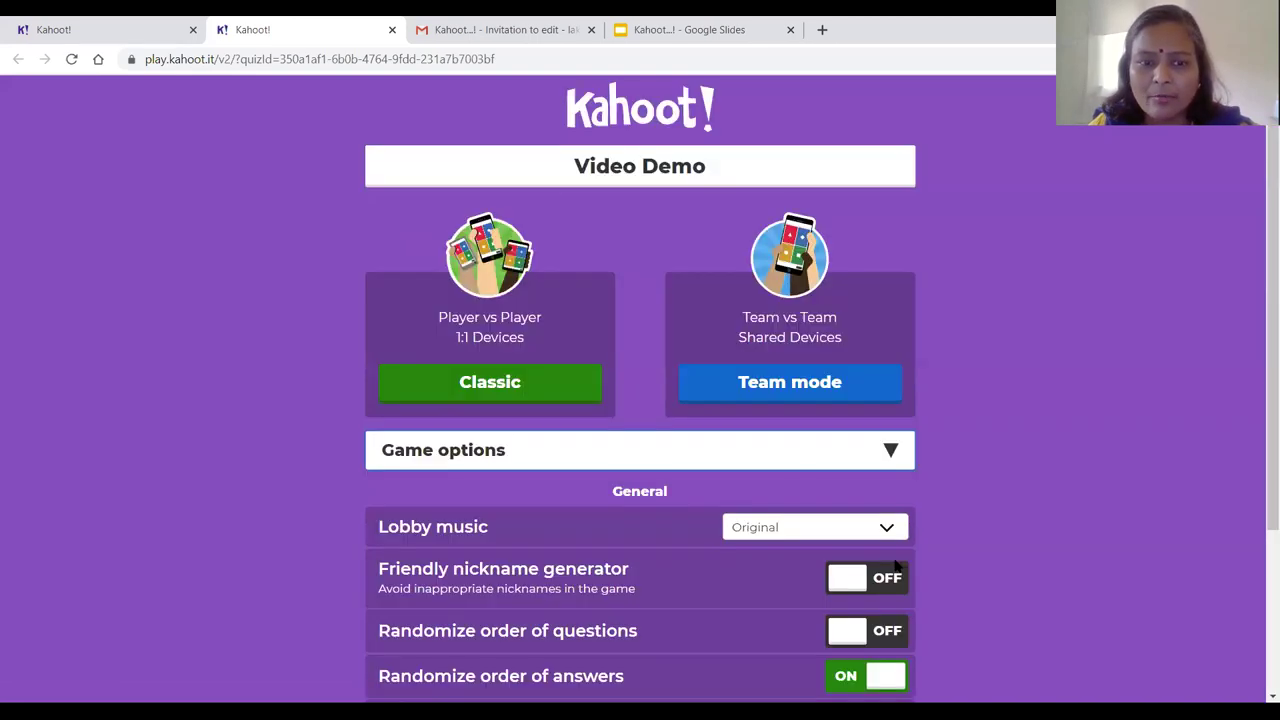
scroll(610, 563, "down", 2)
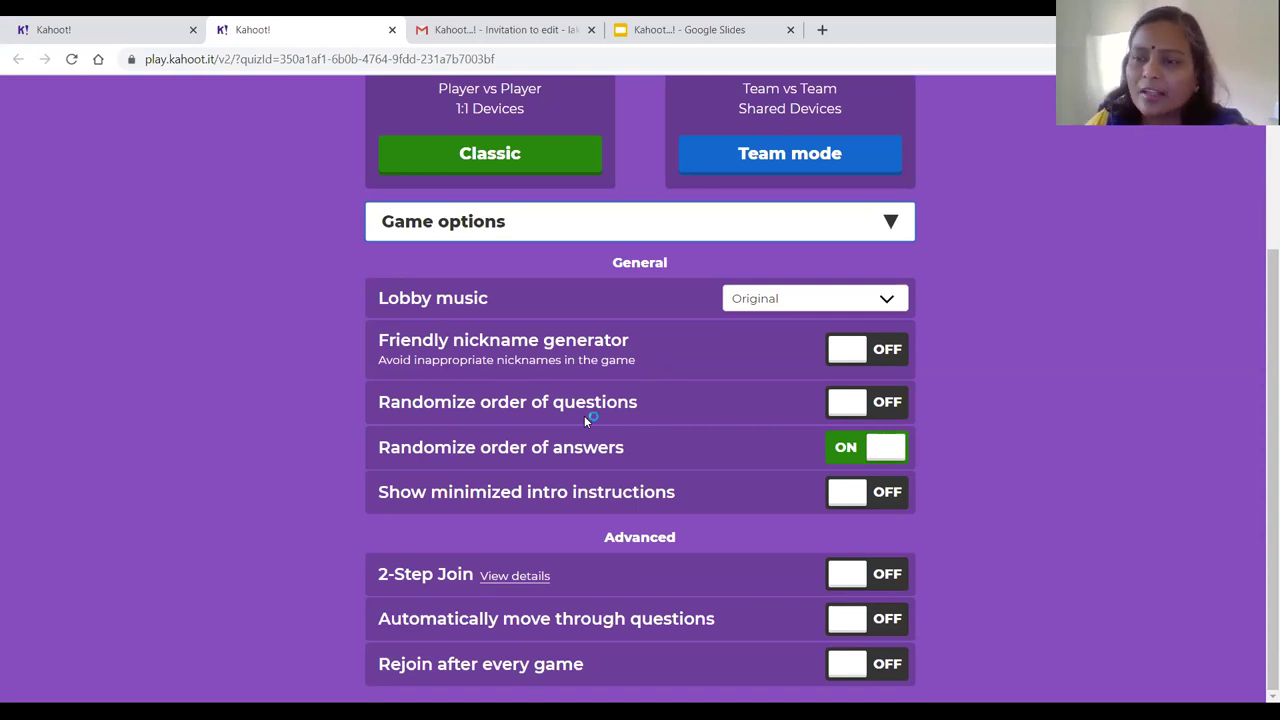
scroll(676, 289, "up", 3)
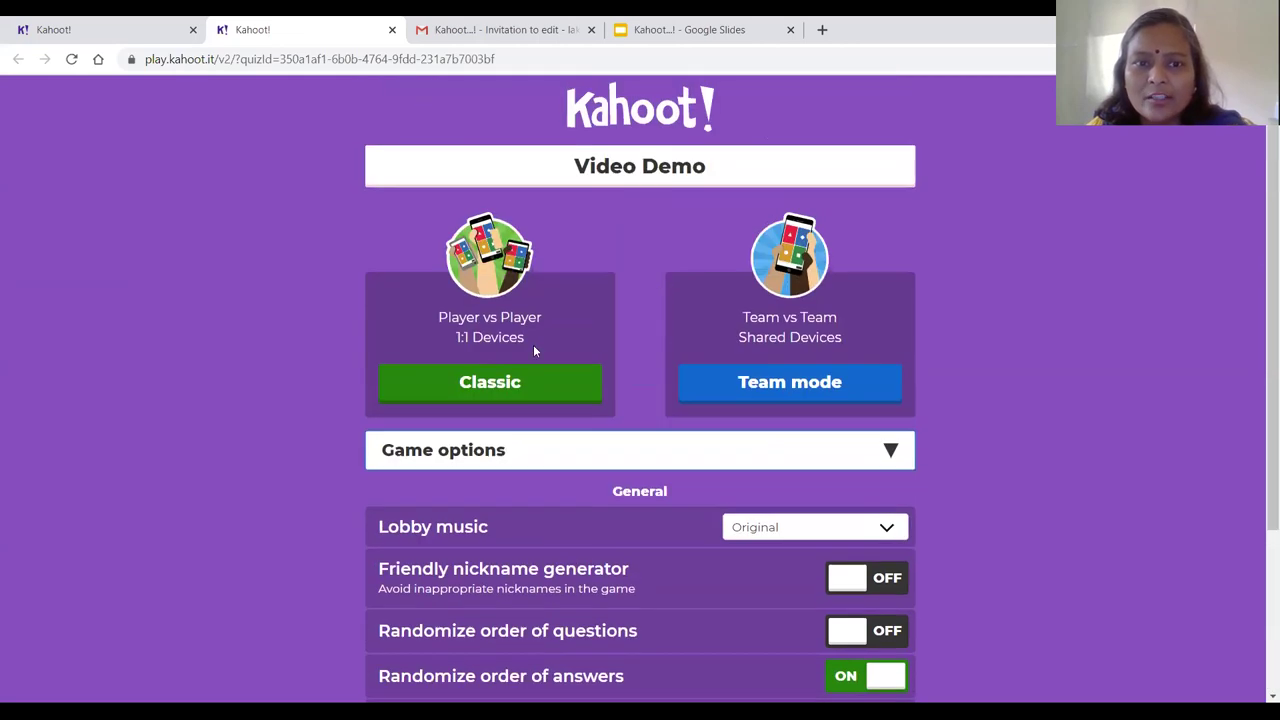
left_click(492, 386)
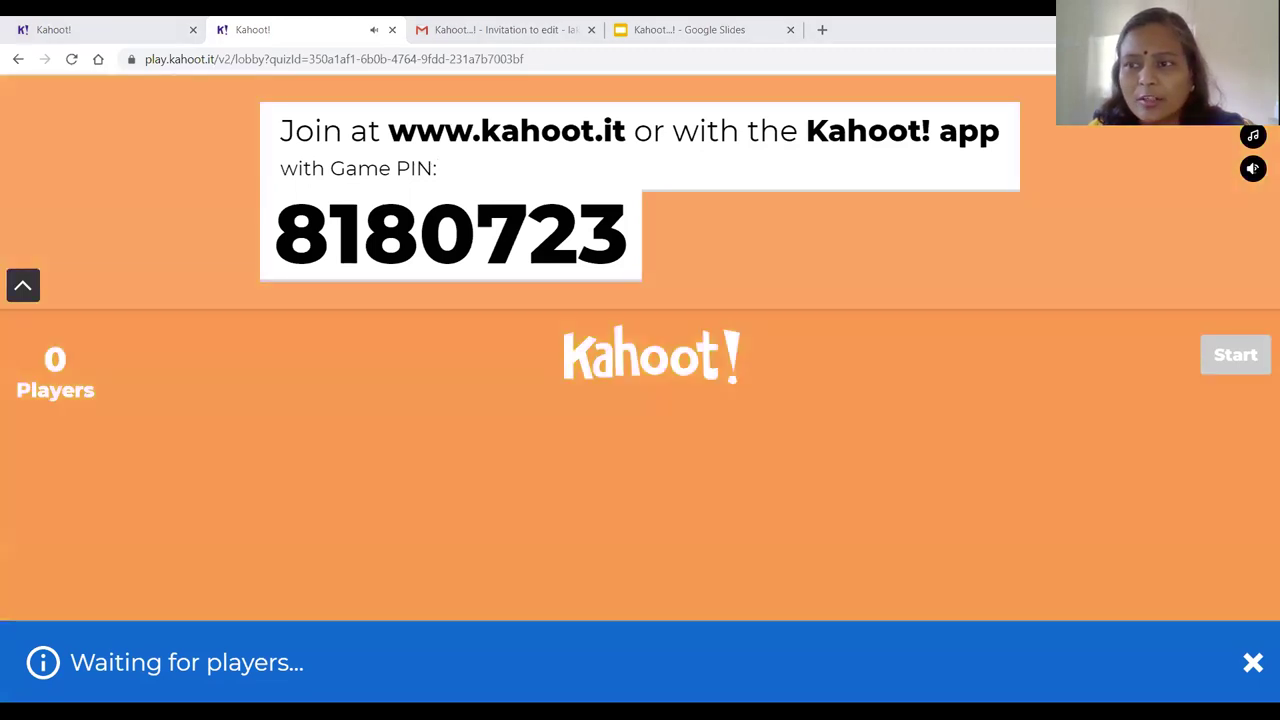
Step: Mute the sound in the game lobby
mouse_move(1258, 150)
left_mouse_down()
mouse_move(1210, 182)
mouse_move(1216, 173)
left_mouse_up()
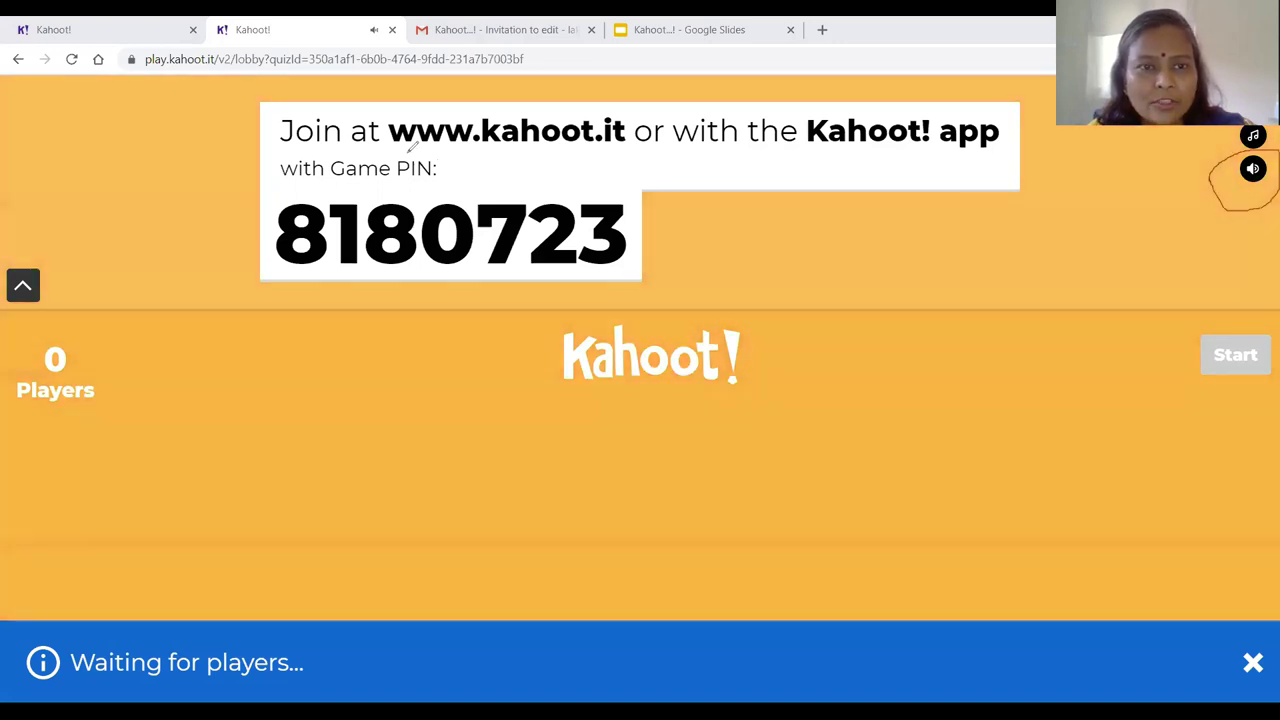
left_click_drag(406, 155, 488, 156)
left_click_drag(581, 157, 646, 146)
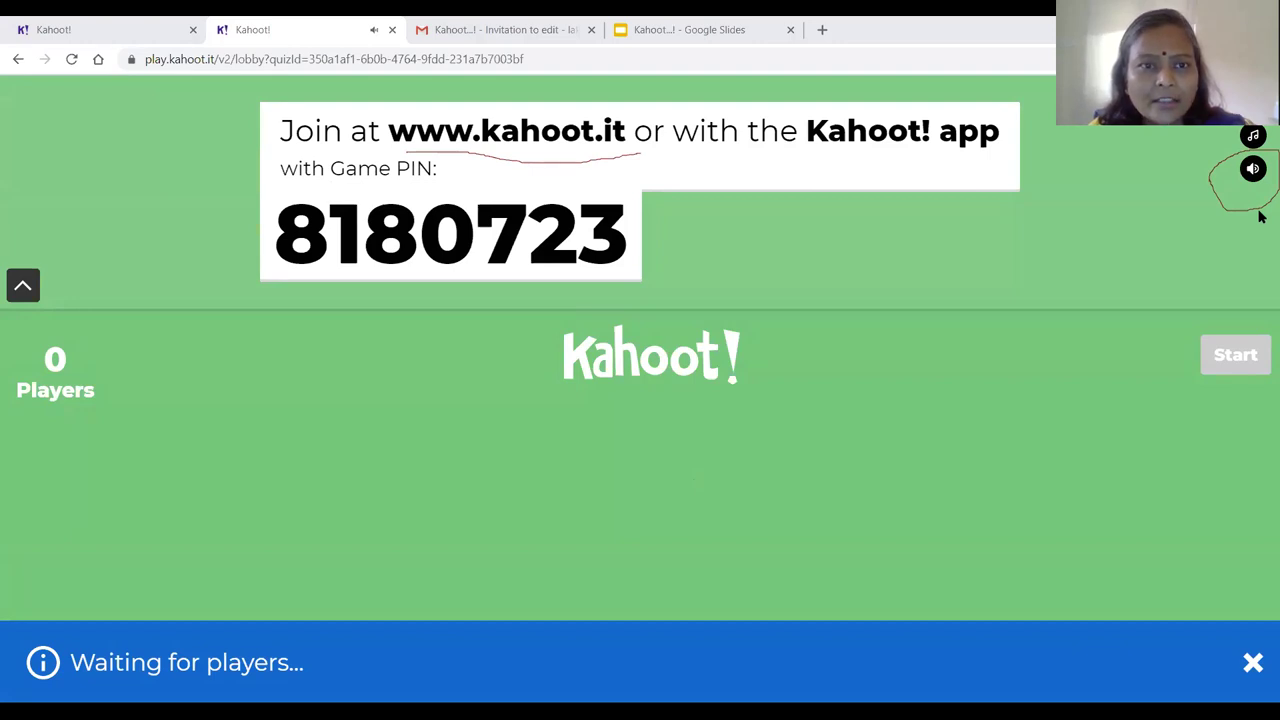
left_click(1253, 168)
mouse_move(424, 149)
left_mouse_down()
mouse_move(430, 95)
mouse_move(650, 118)
mouse_move(650, 145)
left_mouse_up()
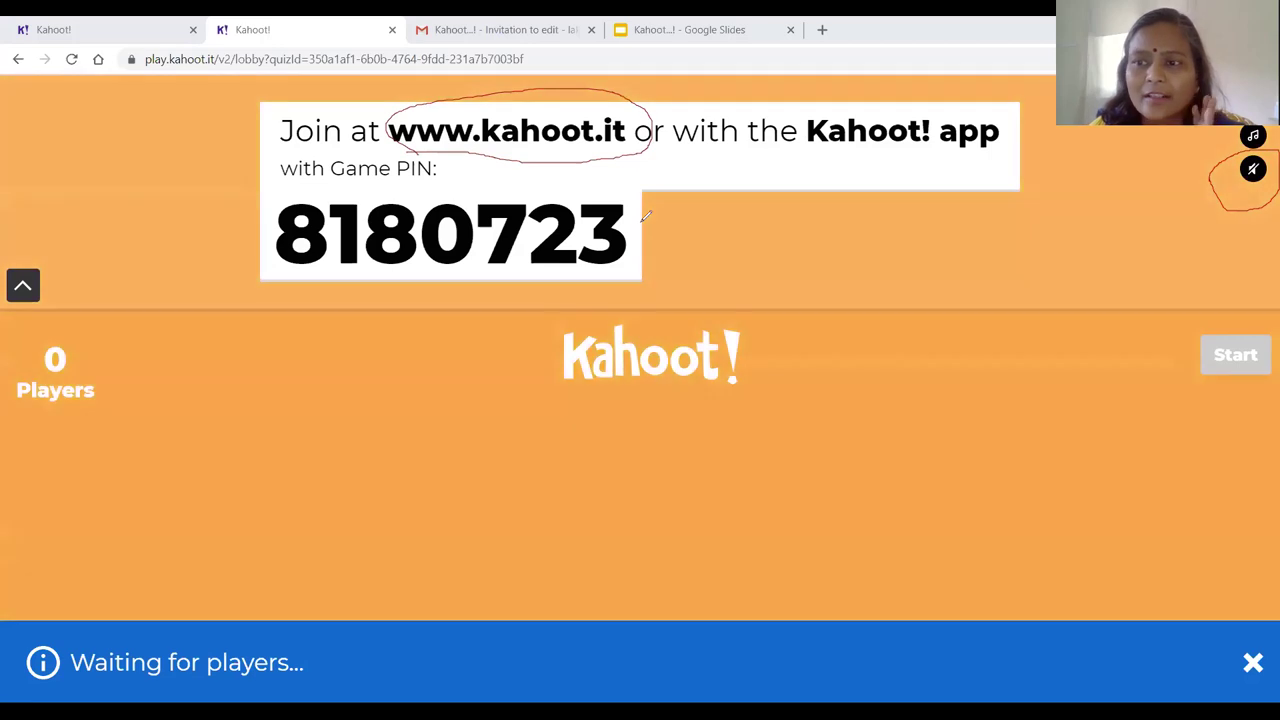
mouse_move(633, 252)
left_mouse_down()
mouse_move(660, 250)
mouse_move(708, 212)
left_mouse_up()
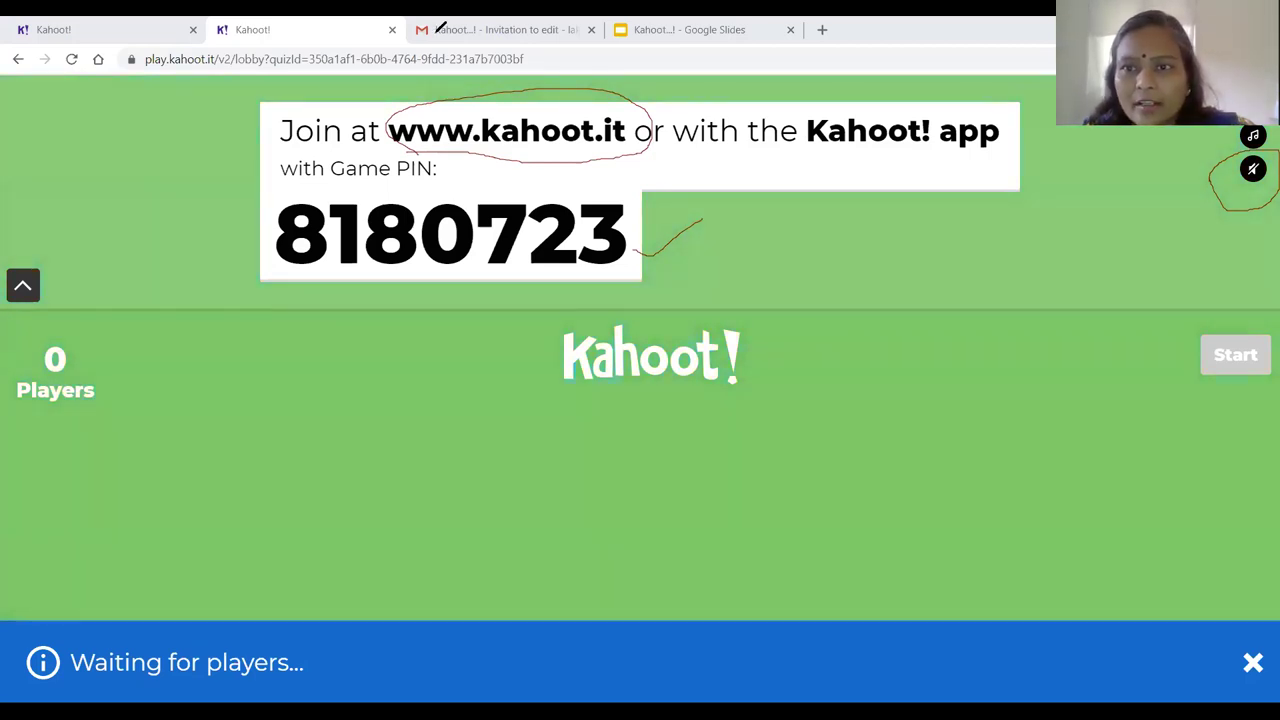
key("Escape")
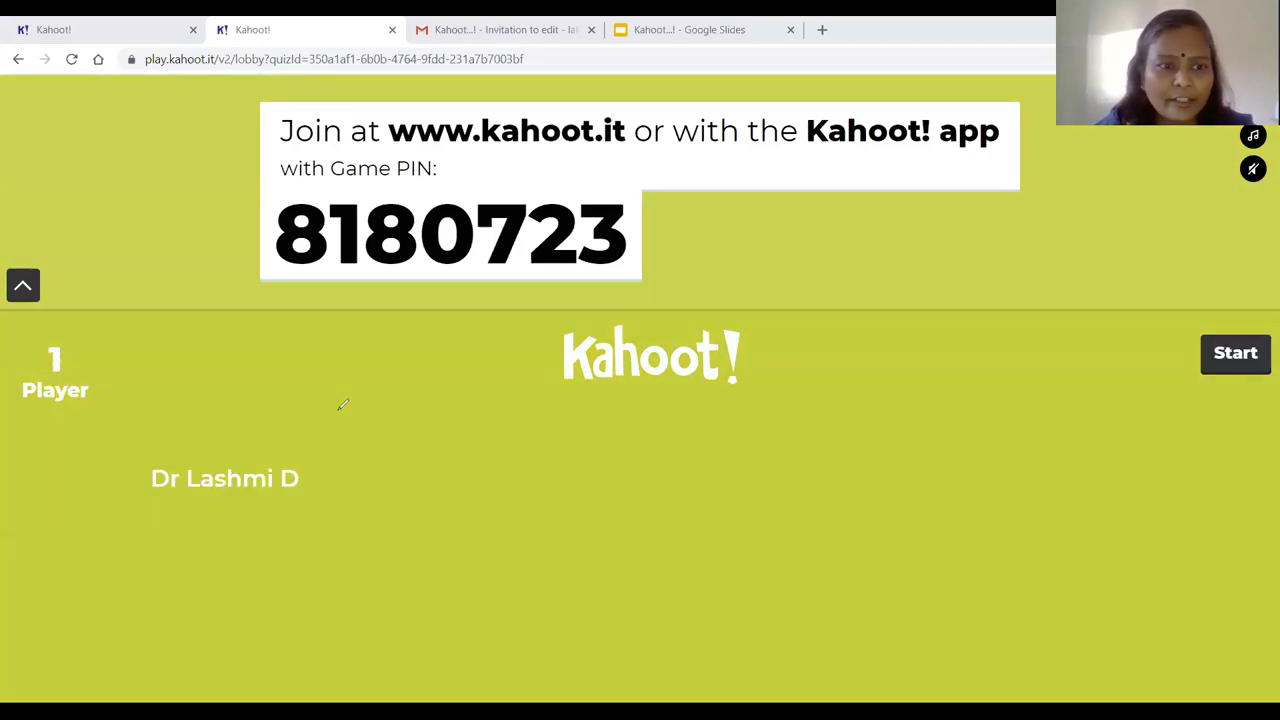
mouse_move(115, 380)
left_mouse_down()
mouse_move(58, 337)
mouse_move(124, 352)
left_mouse_up()
mouse_move(210, 519)
left_mouse_down()
mouse_move(123, 477)
mouse_move(250, 437)
mouse_move(216, 516)
mouse_move(195, 524)
left_mouse_up()
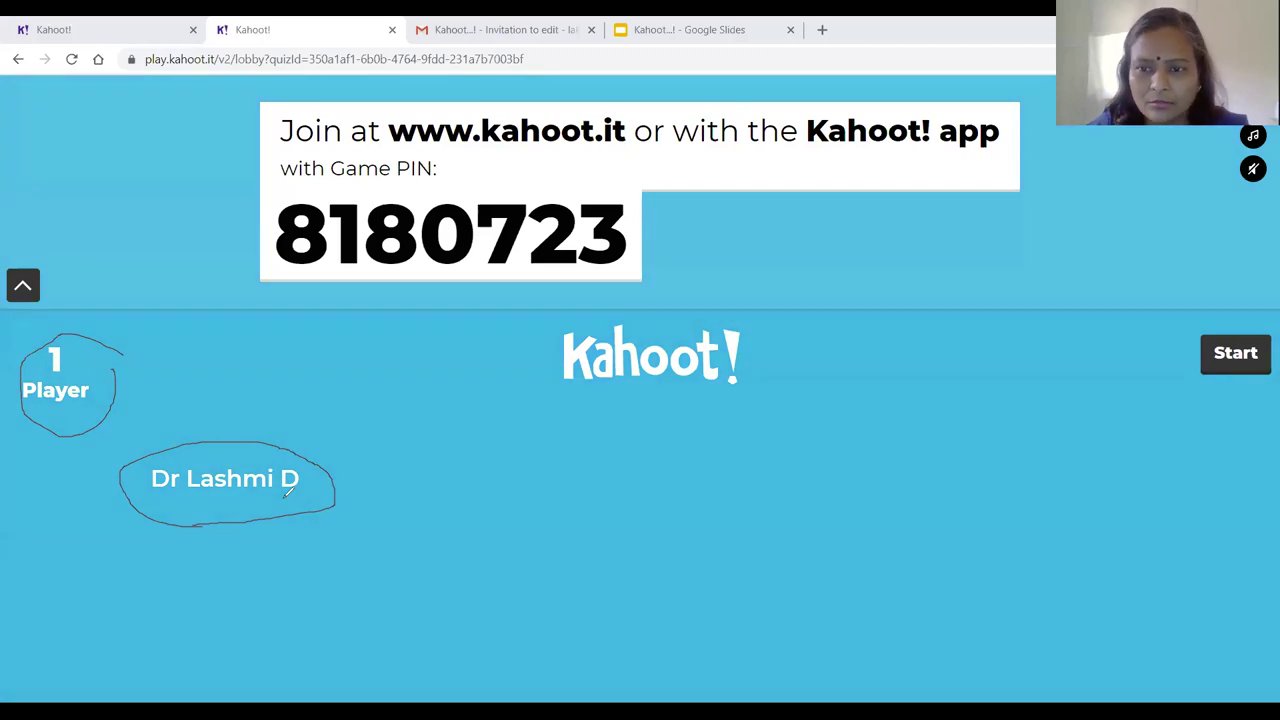
key("e")
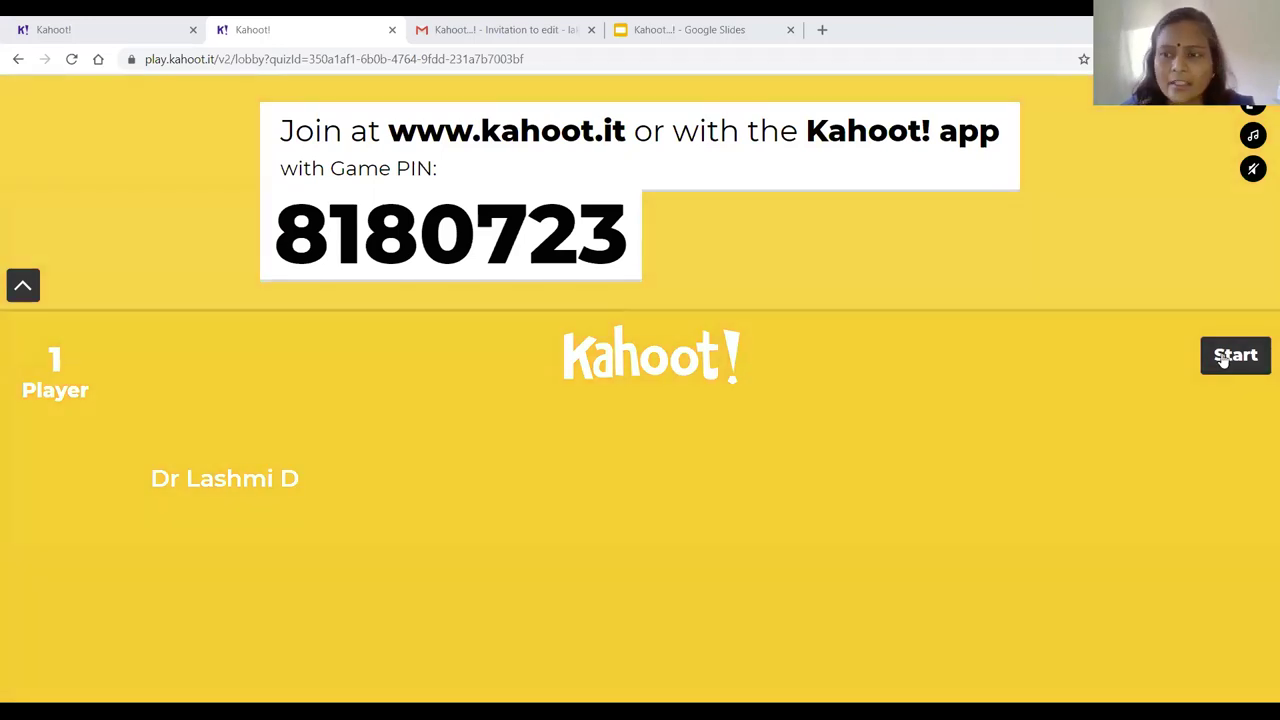
Step: Start the hosted game and advance through the fruit and mosquito questions and the scoreboard to the final podium
left_click(1236, 356)
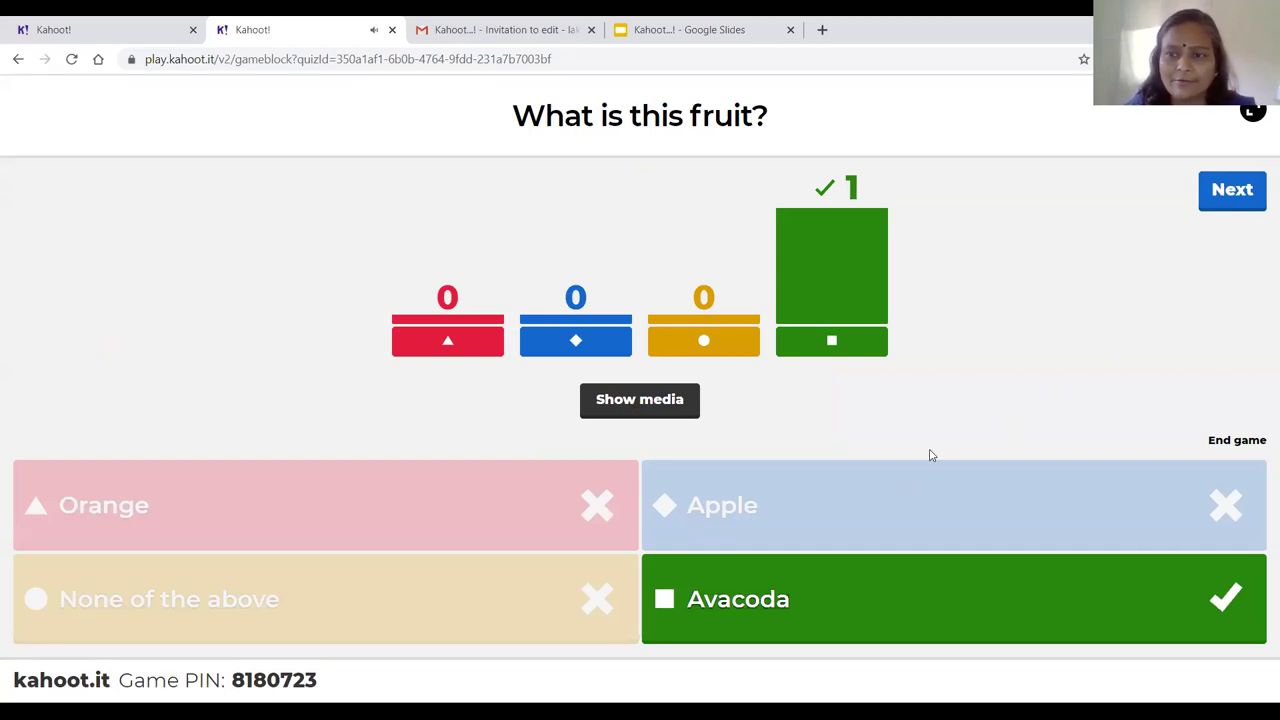
left_click(1233, 192)
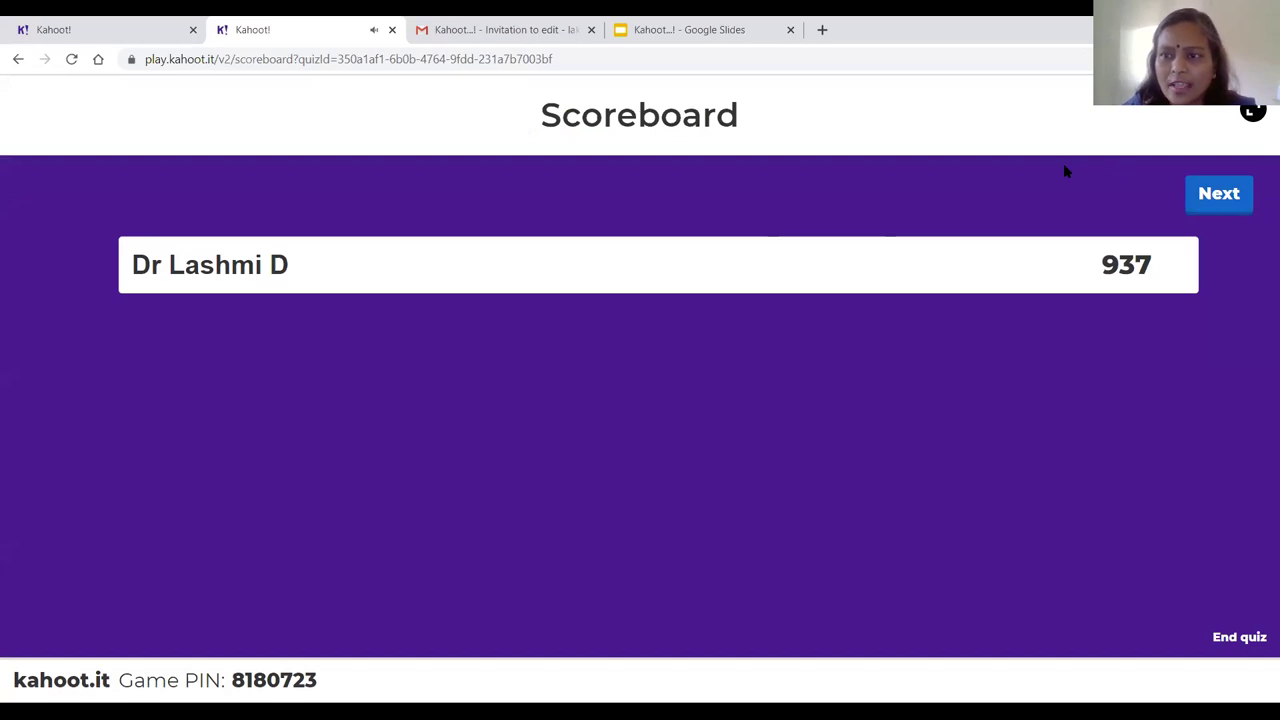
left_click(1215, 200)
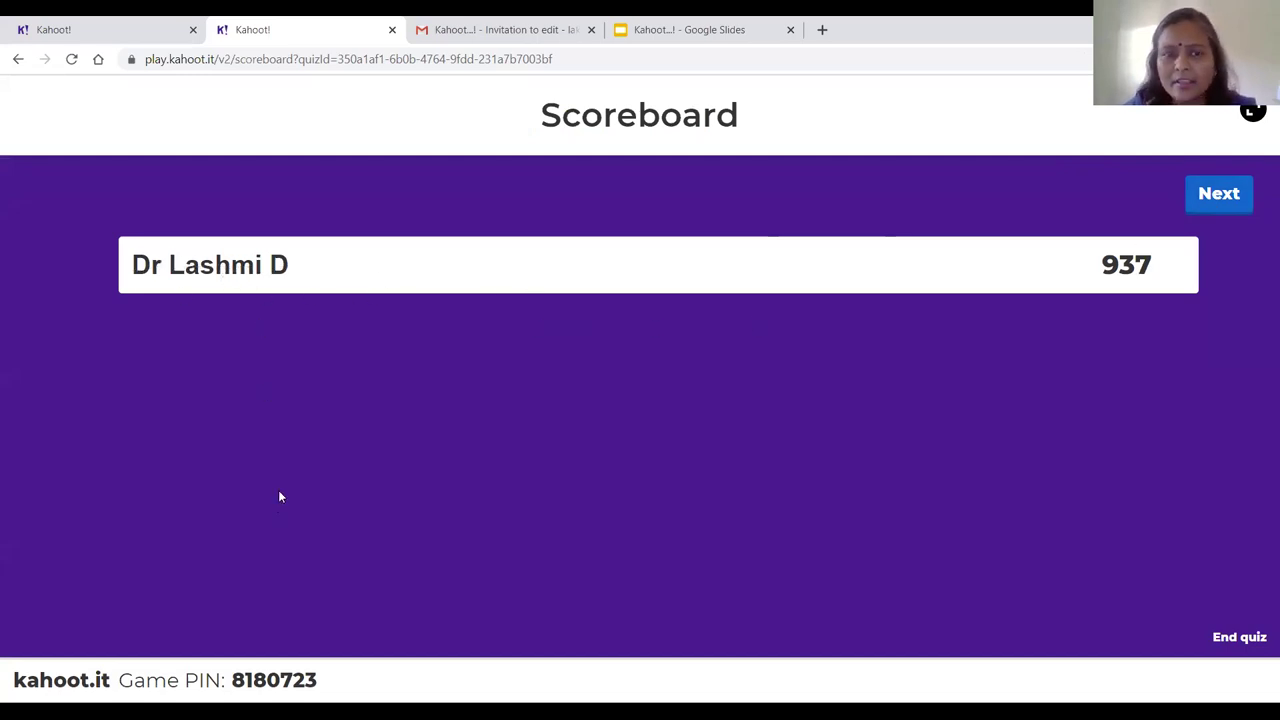
left_click(1224, 196)
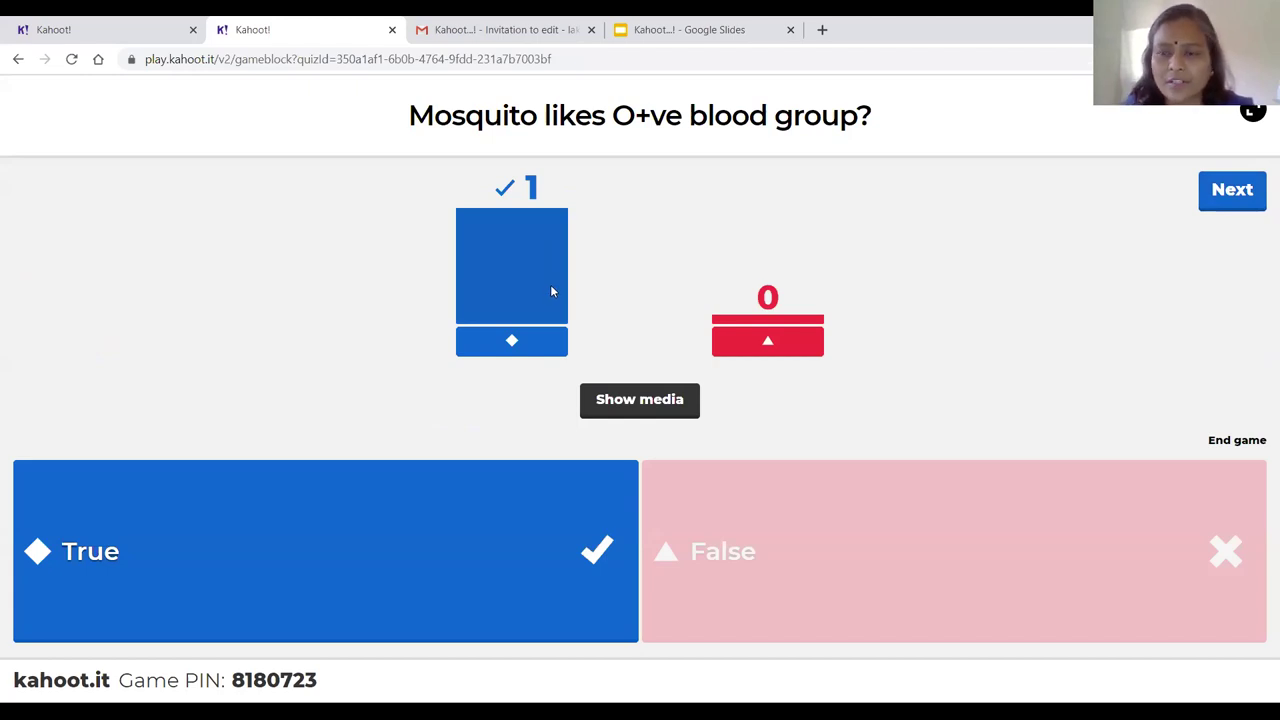
left_click(1233, 191)
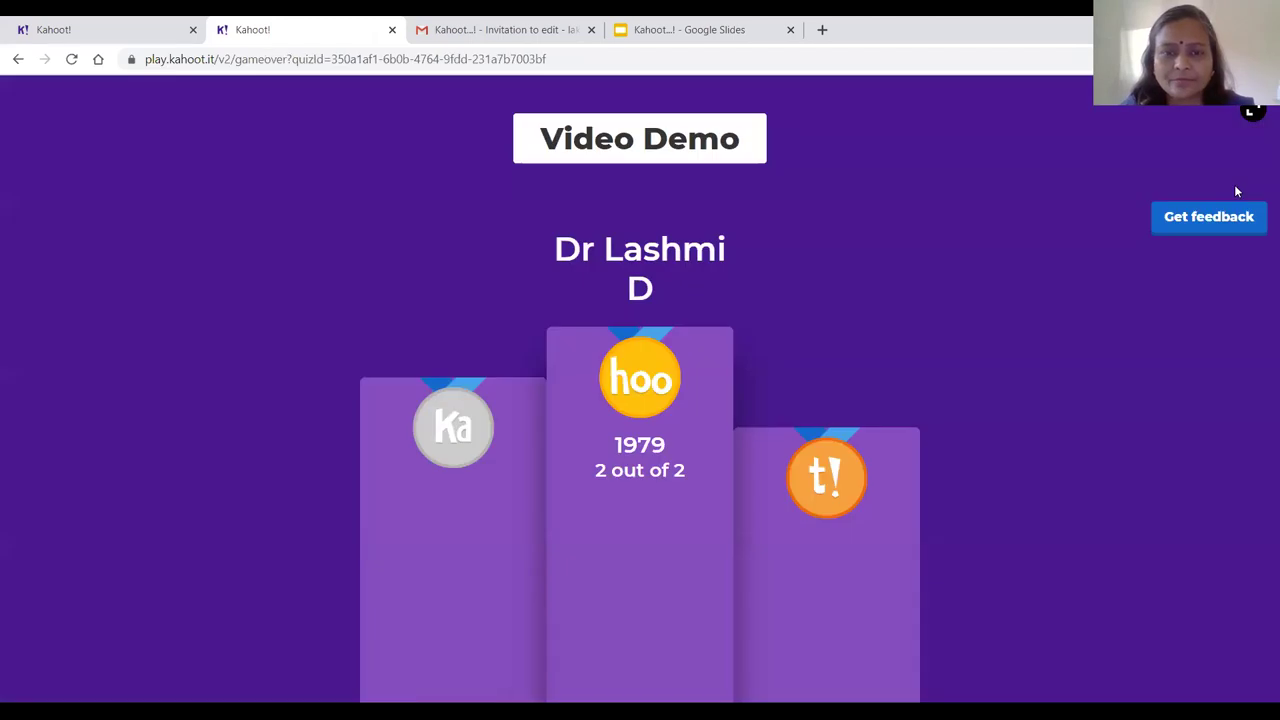